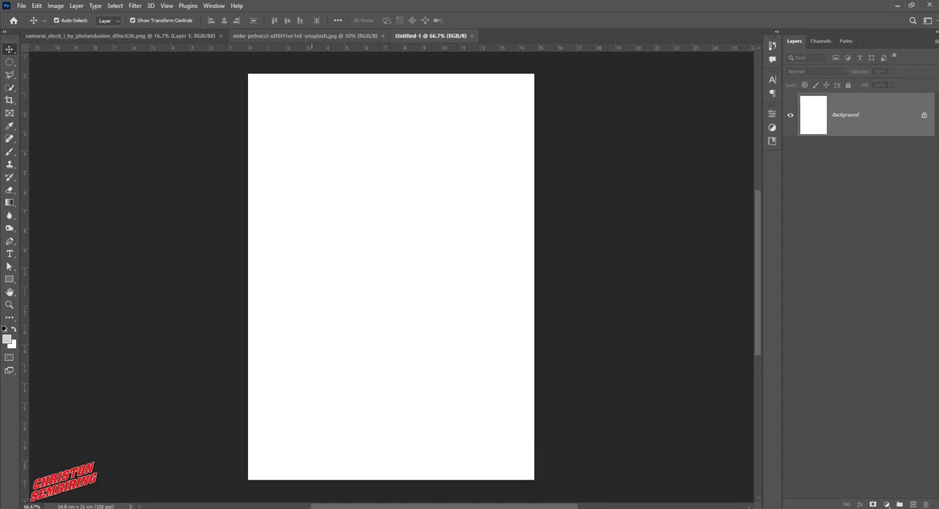
In the moon photo, make a circular selection of the moon and nudge it to sit just inside the moon's edge
{"action": "left_click", "coordinate": [291, 36]}
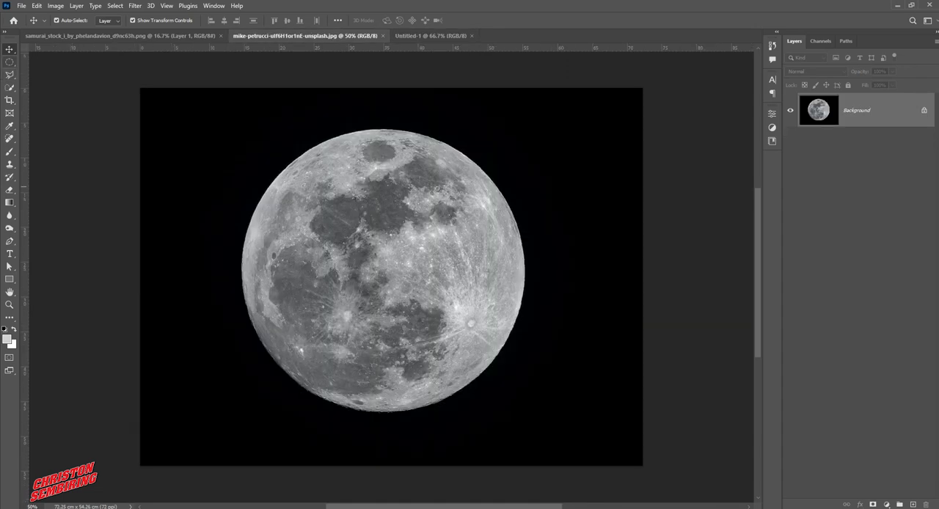
{"action": "left_click", "coordinate": [9, 62]}
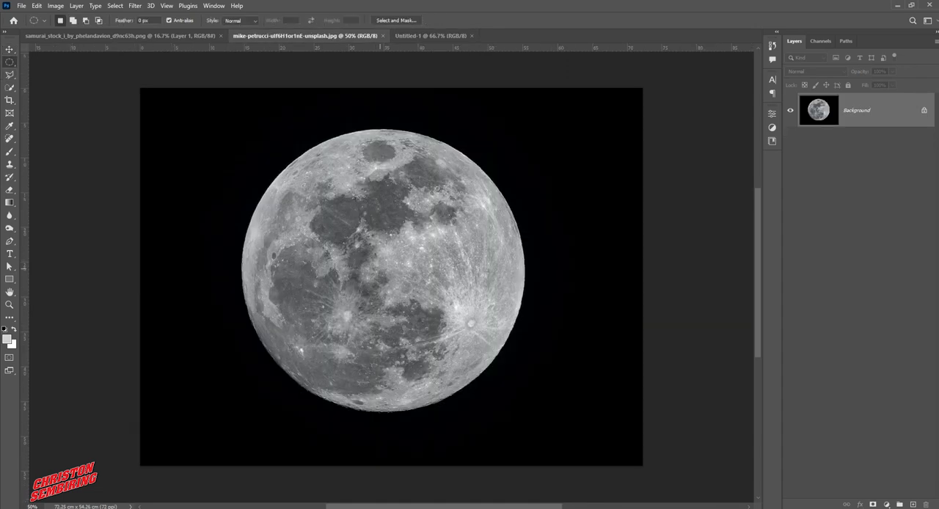
{"action": "left_click_drag", "start_coordinate": [378, 267], "coordinate": [579, 420]}
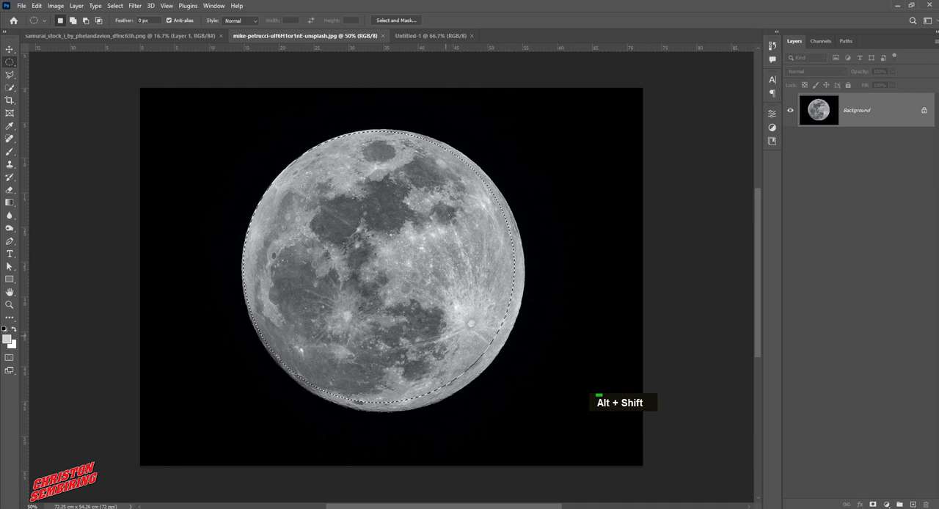
{"action": "key", "text": "Right"}
{"action": "key", "text": "Right"}
{"action": "key", "text": "Right"}
{"action": "key", "text": "Down"}
{"action": "key", "text": "Down"}
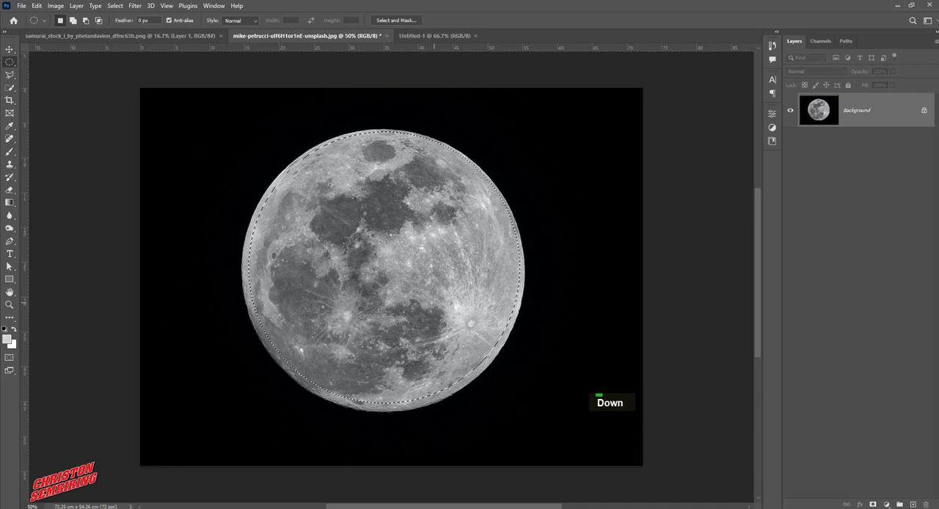
{"action": "key", "text": "Down"}
{"action": "key", "text": "Down"}
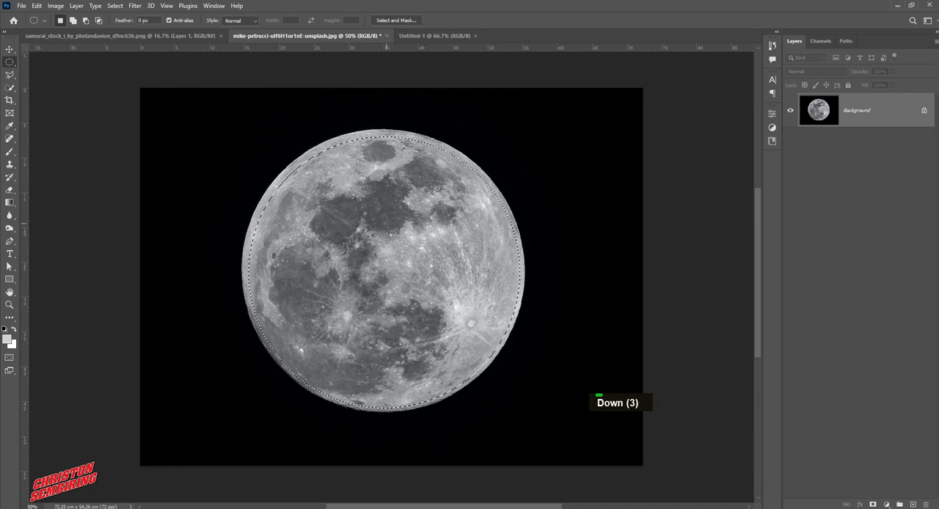
Copy the selected moon to its own layer and place it over the upper part of the Untitled-1 canvas
{"action": "right_click", "coordinate": [389, 225]}
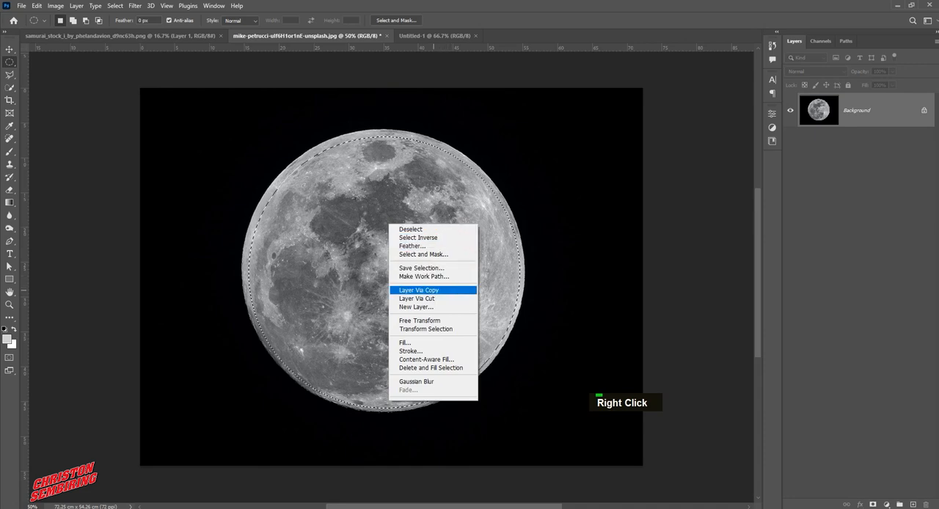
{"action": "left_click", "coordinate": [419, 290]}
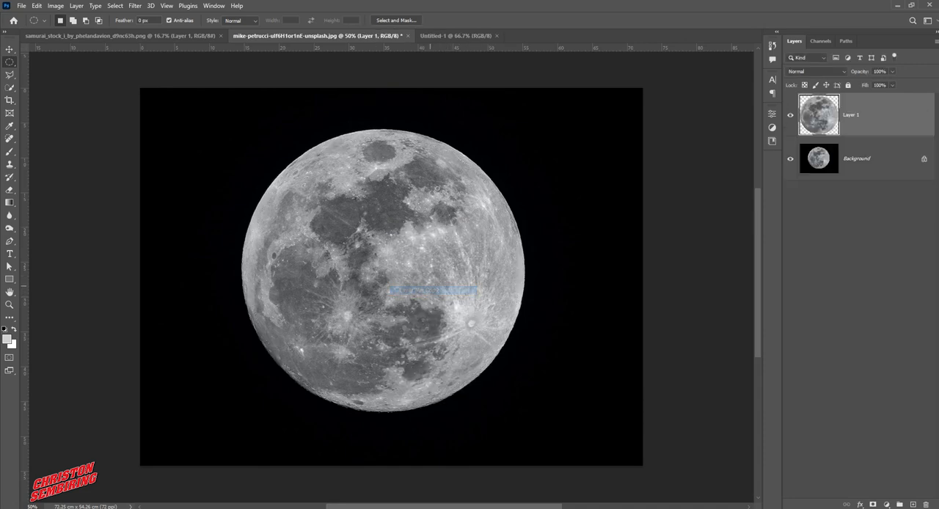
{"action": "key", "text": "v"}
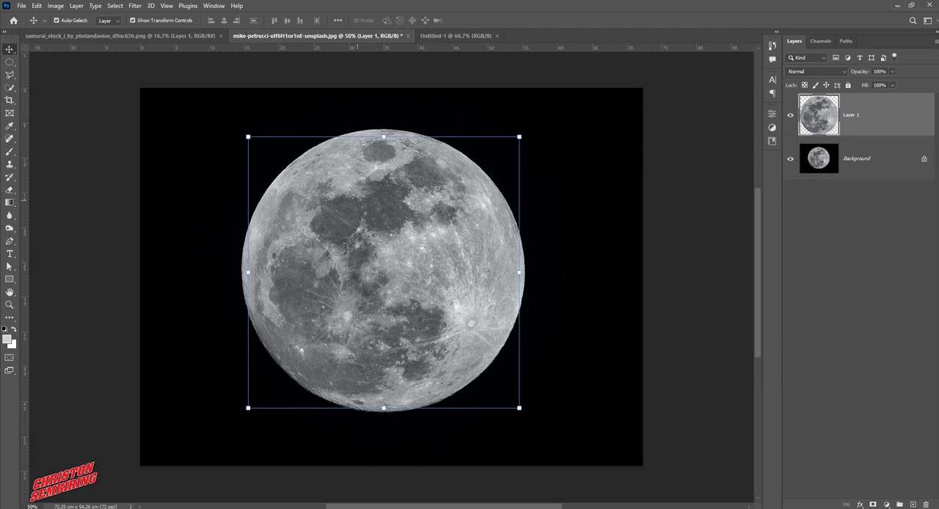
{"action": "left_click_drag", "start_coordinate": [383, 272], "coordinate": [396, 184]}
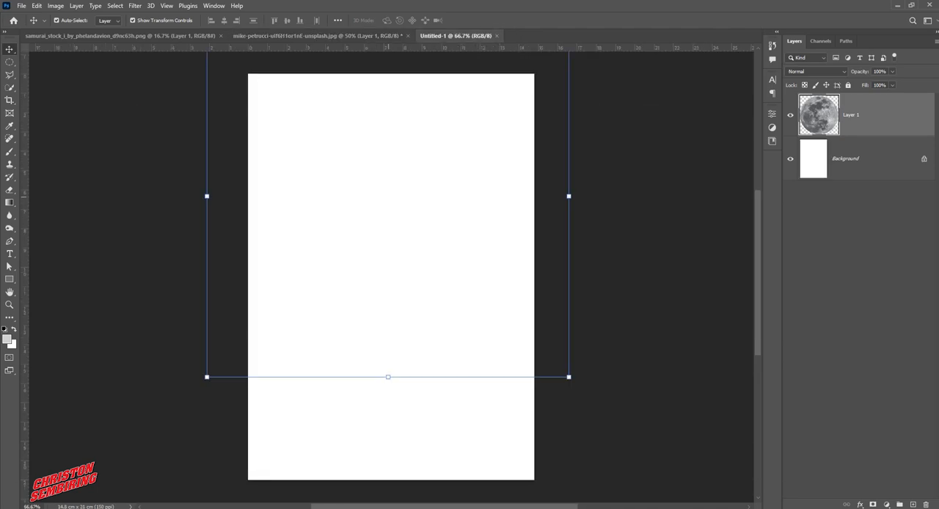
{"action": "left_click_drag", "start_coordinate": [537, 120], "coordinate": [539, 161]}
Convert the moon layer to a smart object and scale it to 51.75%, keeping it in the canvas's upper half
{"action": "right_click", "coordinate": [850, 120]}
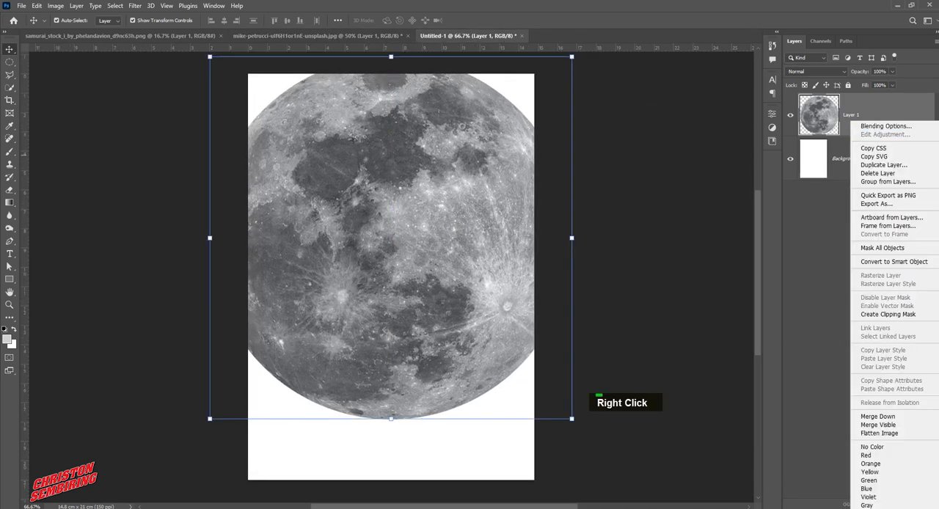
{"action": "left_click", "coordinate": [880, 262]}
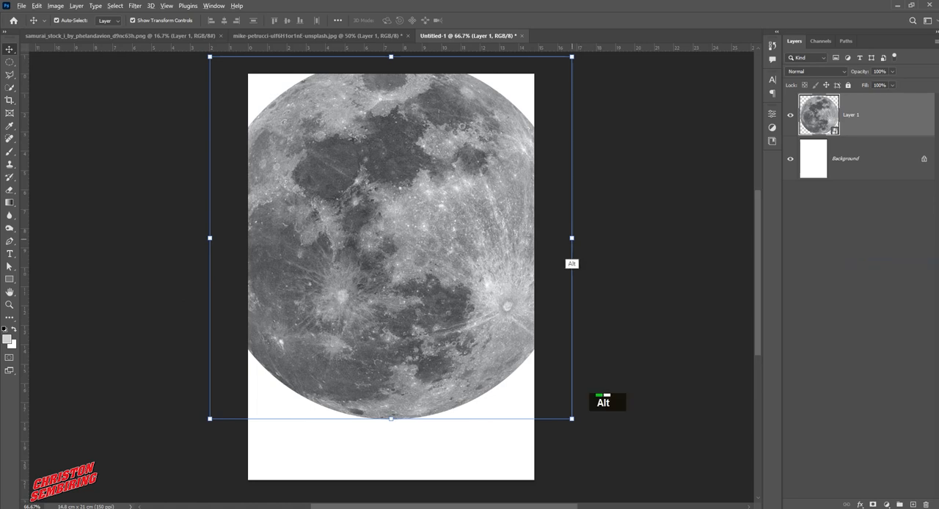
{"action": "left_click_drag", "start_coordinate": [571, 264], "coordinate": [485, 250]}
{"action": "mouse_move", "coordinate": [424, 253]}
{"action": "left_mouse_down"}
{"action": "mouse_move", "coordinate": [424, 216]}
{"action": "mouse_move", "coordinate": [425, 239]}
{"action": "left_mouse_up"}
{"action": "double_click", "coordinate": [425, 238]}
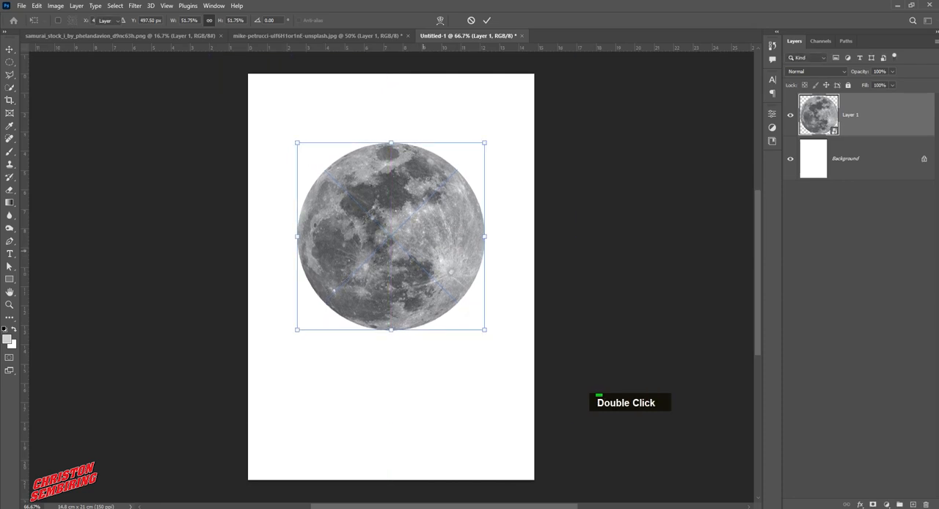
Close the moon photo document and move the moon up slightly on the Untitled-1 canvas
{"action": "left_click", "coordinate": [316, 35]}
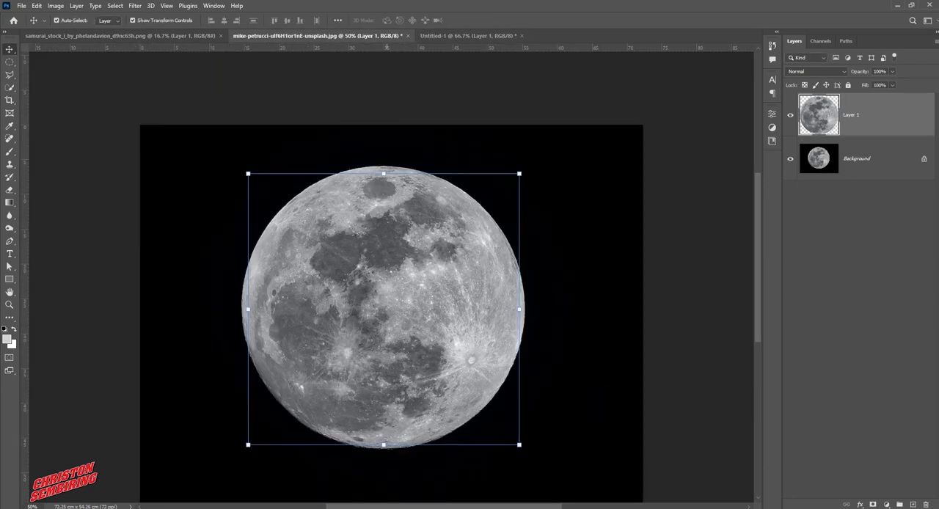
{"action": "key", "text": "ctrl+w"}
{"action": "left_click", "coordinate": [467, 194]}
{"action": "left_click", "coordinate": [503, 205]}
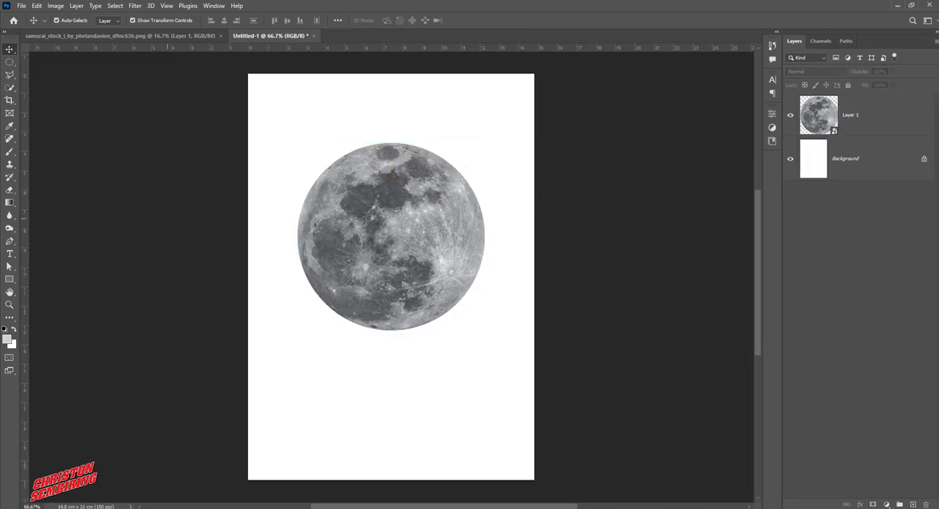
{"action": "left_click", "coordinate": [404, 232]}
{"action": "mouse_move", "coordinate": [404, 232]}
{"action": "left_mouse_down"}
{"action": "mouse_move", "coordinate": [390, 228]}
{"action": "mouse_move", "coordinate": [404, 227]}
{"action": "left_mouse_up"}
Bring the samurai from its stock image into Untitled-1 above the moon and convert its layer to a smart object
{"action": "left_click", "coordinate": [191, 35]}
{"action": "left_click_drag", "start_coordinate": [383, 192], "coordinate": [405, 190]}
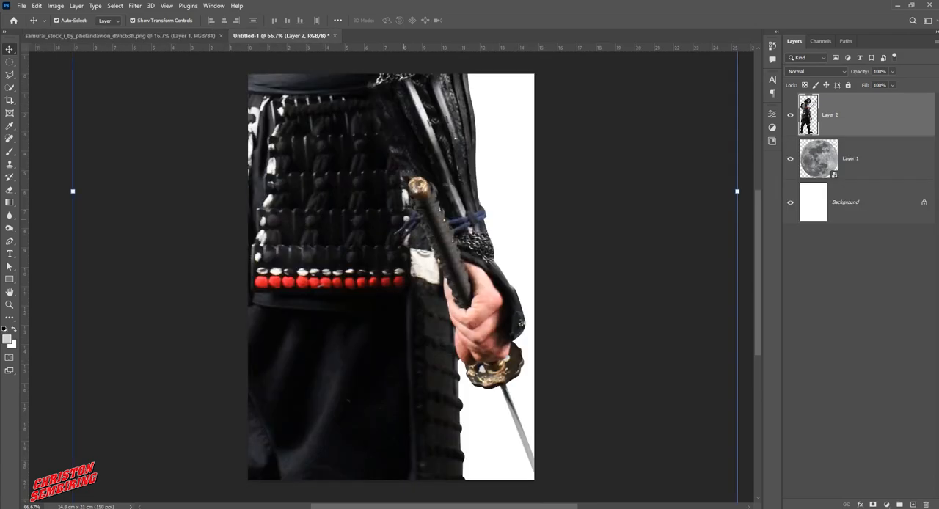
{"action": "left_click_drag", "start_coordinate": [440, 156], "coordinate": [459, 211]}
{"action": "right_click", "coordinate": [858, 120]}
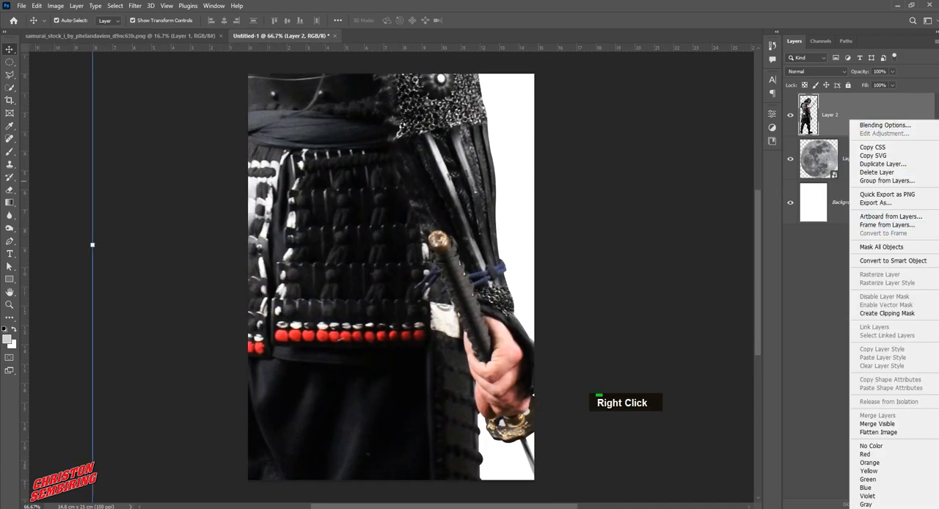
{"action": "left_click", "coordinate": [880, 260]}
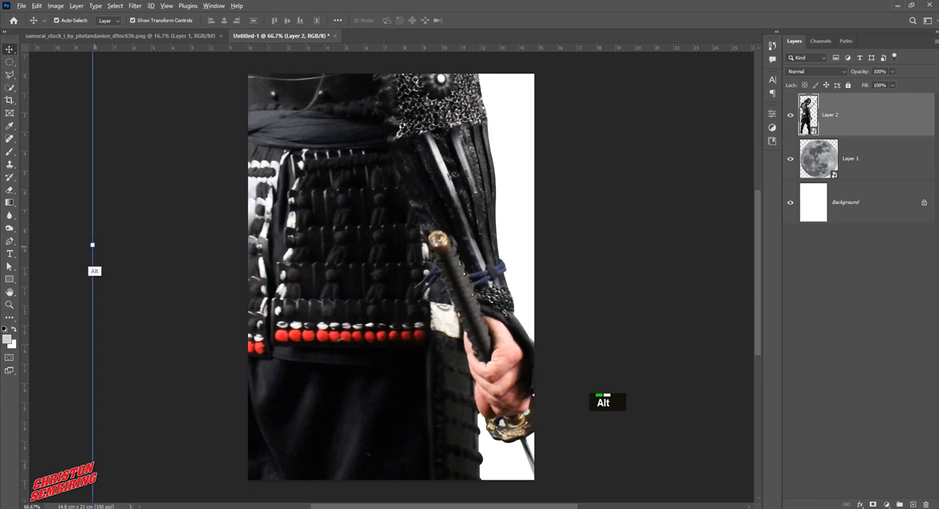
Scale the samurai to 35.31% and lower it so the head and upper body stand in front of the moon
{"action": "left_click_drag", "start_coordinate": [93, 245], "coordinate": [307, 273]}
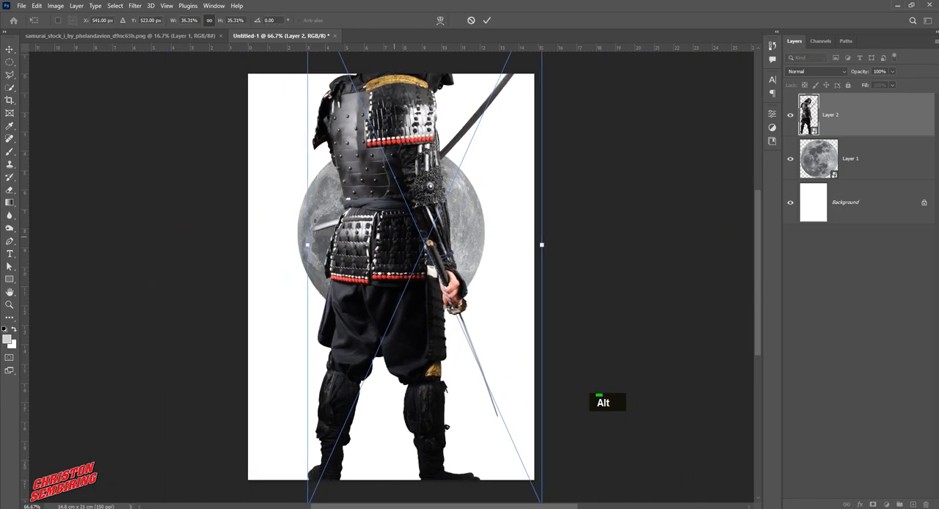
{"action": "left_click_drag", "start_coordinate": [392, 184], "coordinate": [400, 275]}
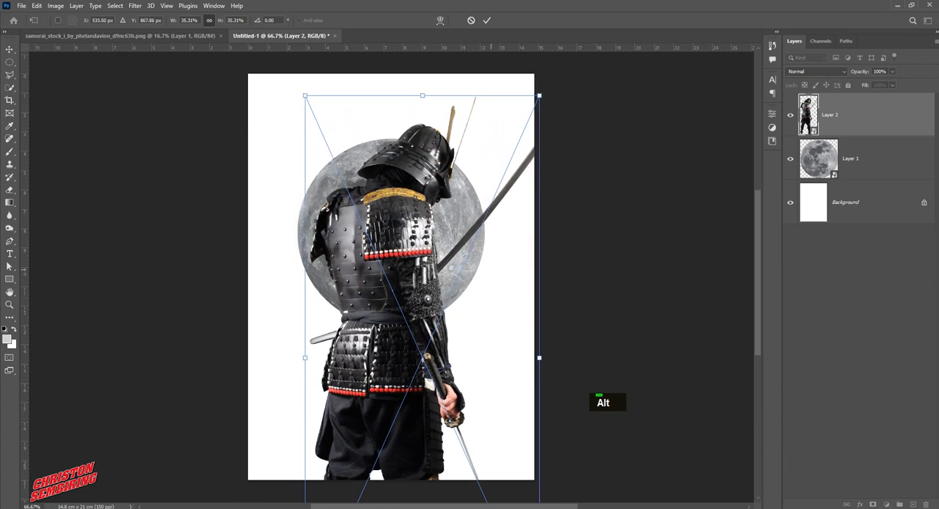
{"action": "double_click", "coordinate": [561, 261]}
Align the moon layer to the horizontal center of the whole canvas, clearing the selection when done
{"action": "left_click", "coordinate": [461, 265]}
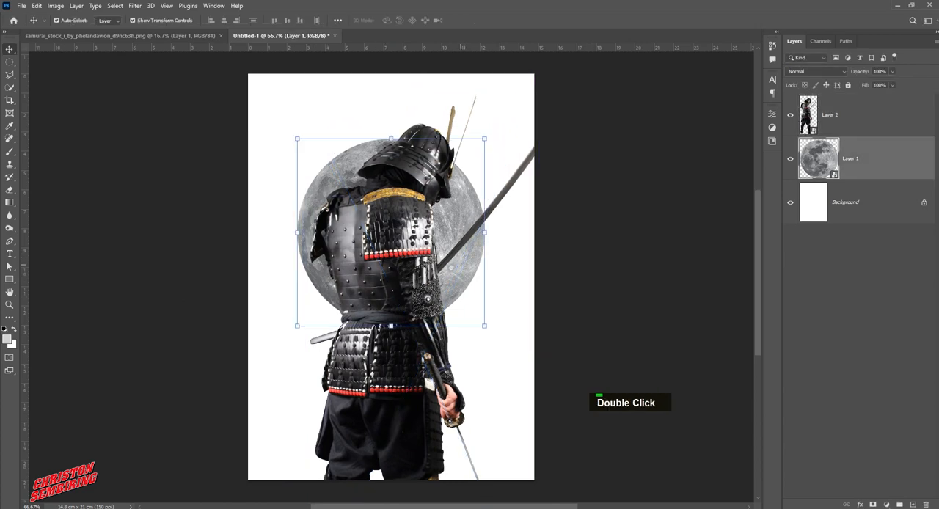
{"action": "left_click", "coordinate": [135, 5]}
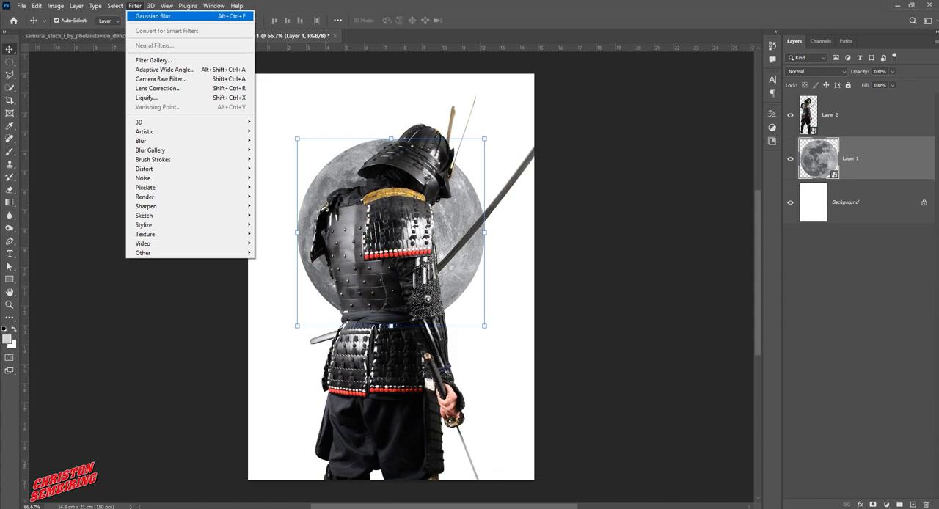
{"action": "left_click", "coordinate": [123, 16]}
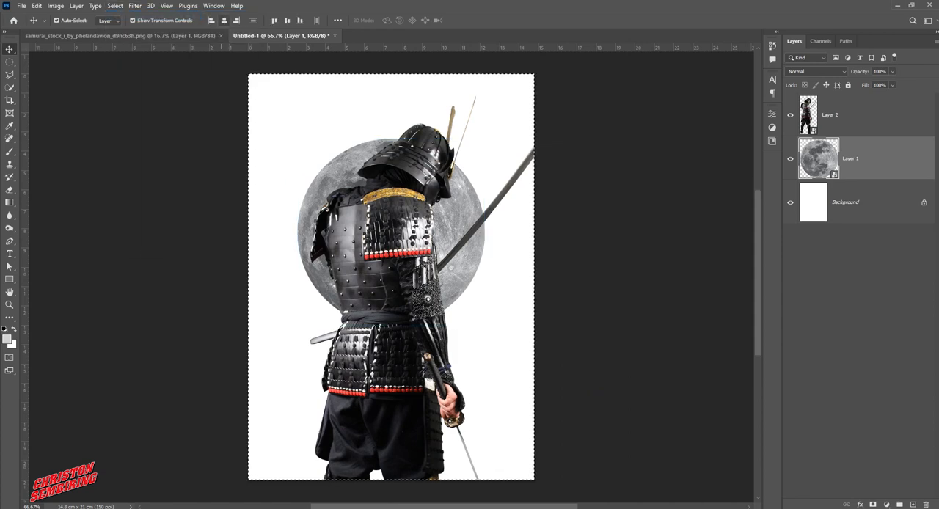
{"action": "left_click", "coordinate": [116, 6]}
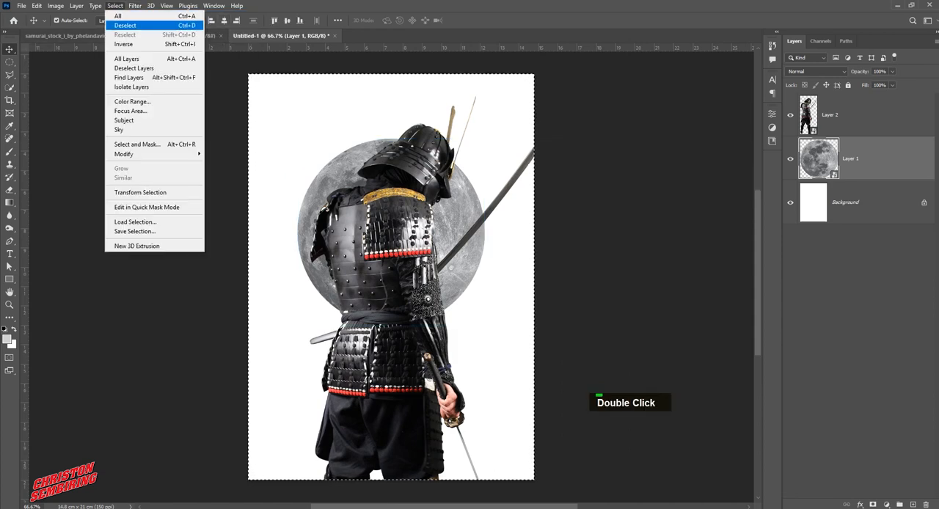
{"action": "left_click", "coordinate": [124, 26]}
{"action": "left_click", "coordinate": [634, 257]}
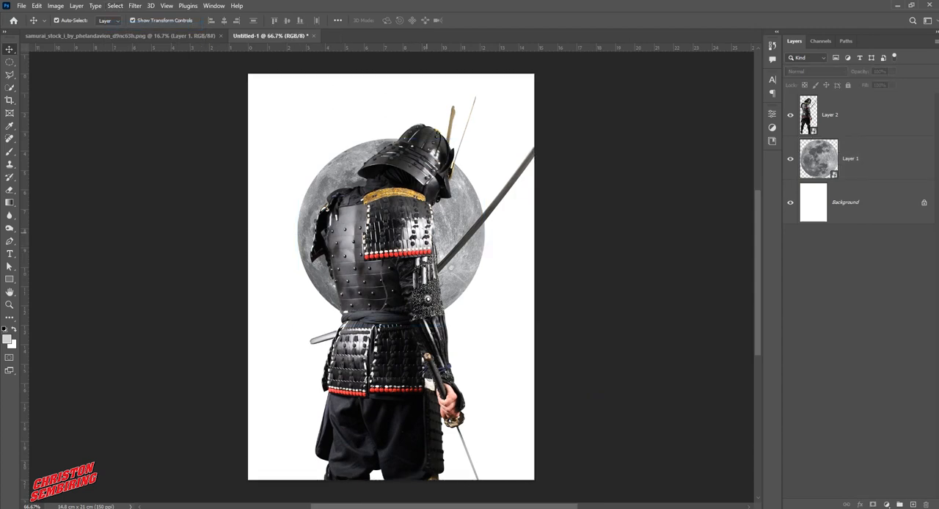
Enlarge the moon slightly about its center
{"action": "left_click", "coordinate": [469, 201]}
{"action": "left_click_drag", "start_coordinate": [485, 138], "coordinate": [498, 125]}
{"action": "double_click", "coordinate": [482, 149]}
Scale the samurai down and reposition it so the whole sword and the knees fit on the canvas
{"action": "left_click", "coordinate": [434, 174]}
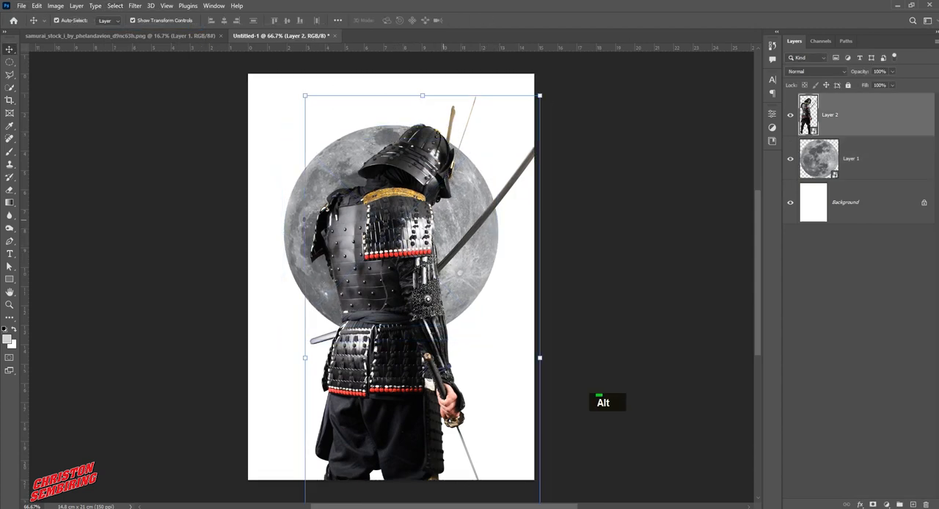
{"action": "left_click_drag", "start_coordinate": [539, 95], "coordinate": [508, 132]}
{"action": "left_click_drag", "start_coordinate": [395, 278], "coordinate": [390, 251]}
{"action": "double_click", "coordinate": [391, 251]}
{"action": "left_click", "coordinate": [564, 240]}
Shrink the moon slightly about its center and move it straight up behind the samurai's head and torso
{"action": "left_click", "coordinate": [478, 218]}
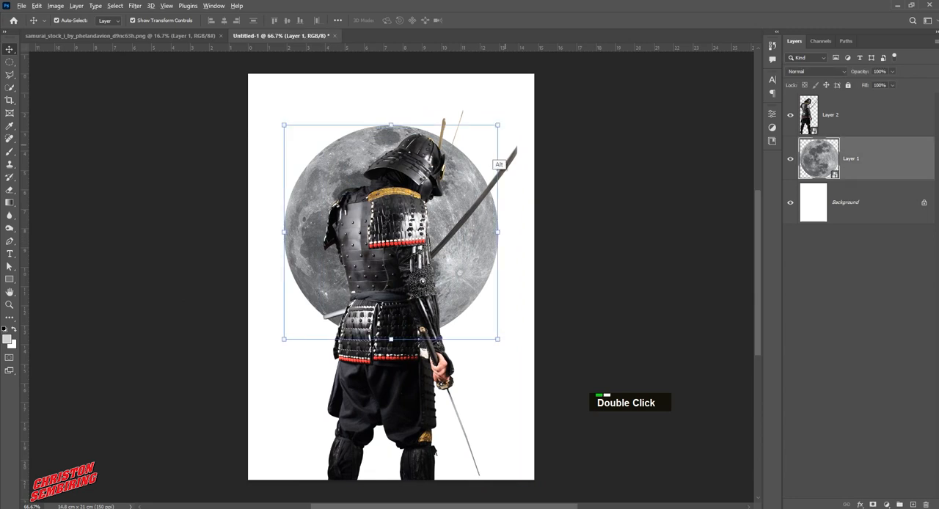
{"action": "mouse_move", "coordinate": [497, 125]}
{"action": "left_mouse_down"}
{"action": "mouse_move", "coordinate": [471, 153]}
{"action": "mouse_move", "coordinate": [490, 134]}
{"action": "left_mouse_up"}
{"action": "double_click", "coordinate": [453, 202]}
{"action": "left_click_drag", "start_coordinate": [453, 204], "coordinate": [453, 180]}
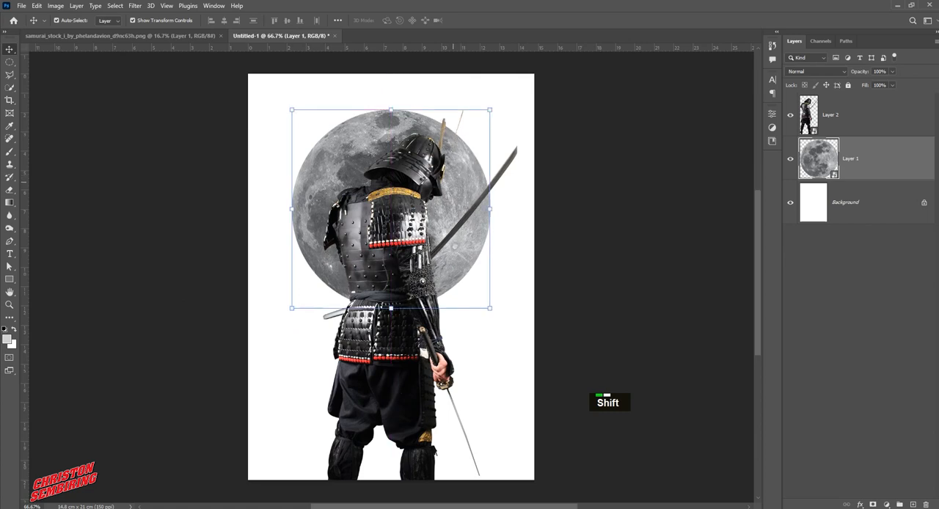
Close the samurai stock image document
{"action": "left_click", "coordinate": [634, 230]}
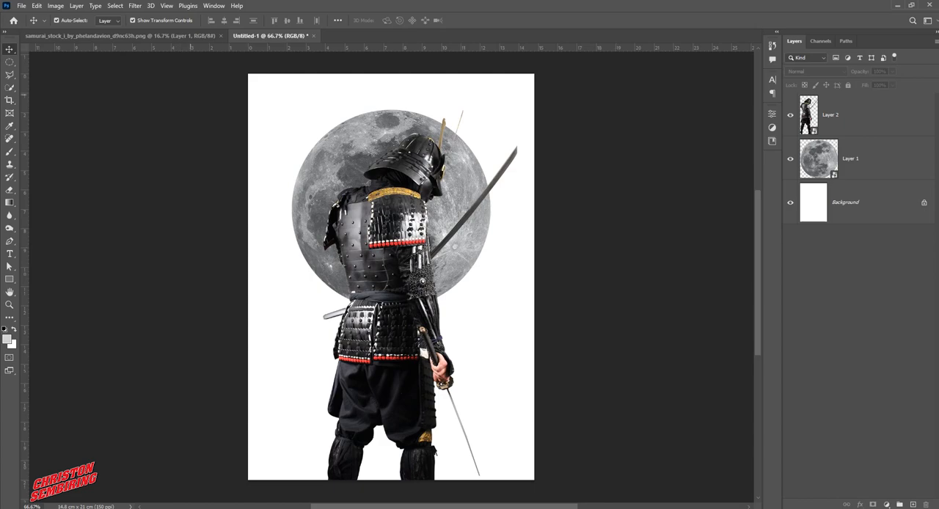
{"action": "double_click", "coordinate": [194, 35]}
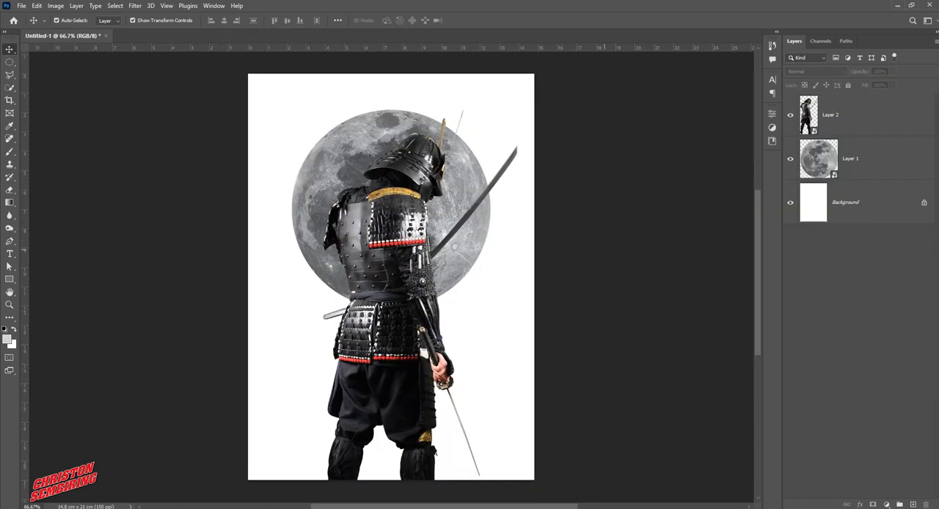
Add a Gradient fill layer directly above the Background and open its gradient for editing
{"action": "double_click", "coordinate": [856, 202]}
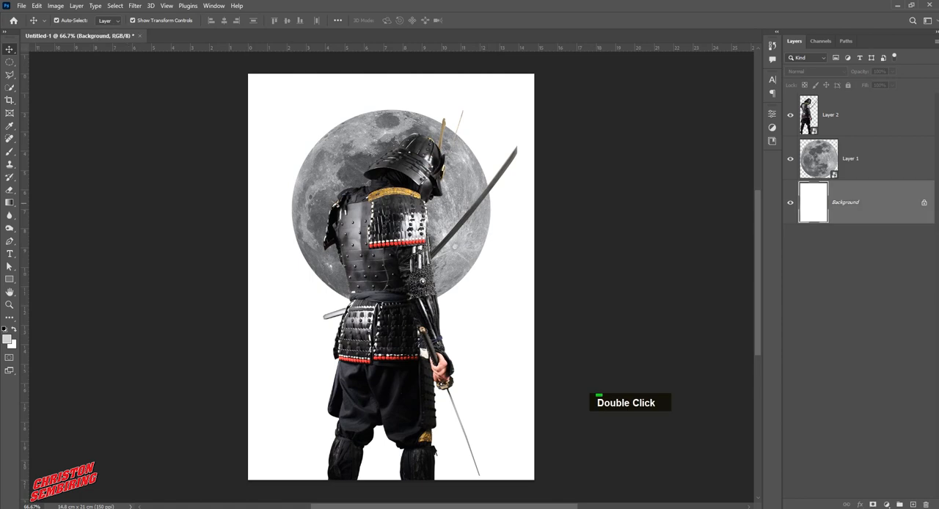
{"action": "left_click", "coordinate": [886, 504]}
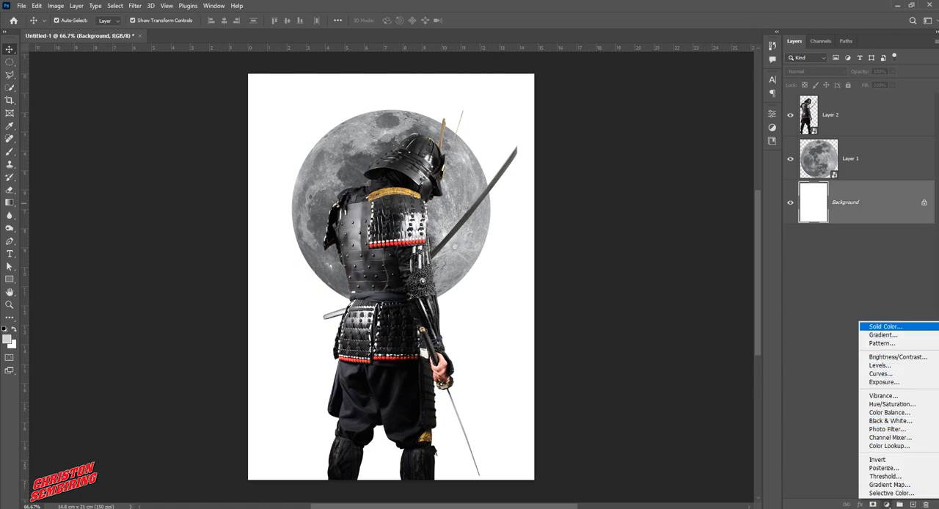
{"action": "left_click", "coordinate": [883, 334]}
{"action": "left_click", "coordinate": [622, 140]}
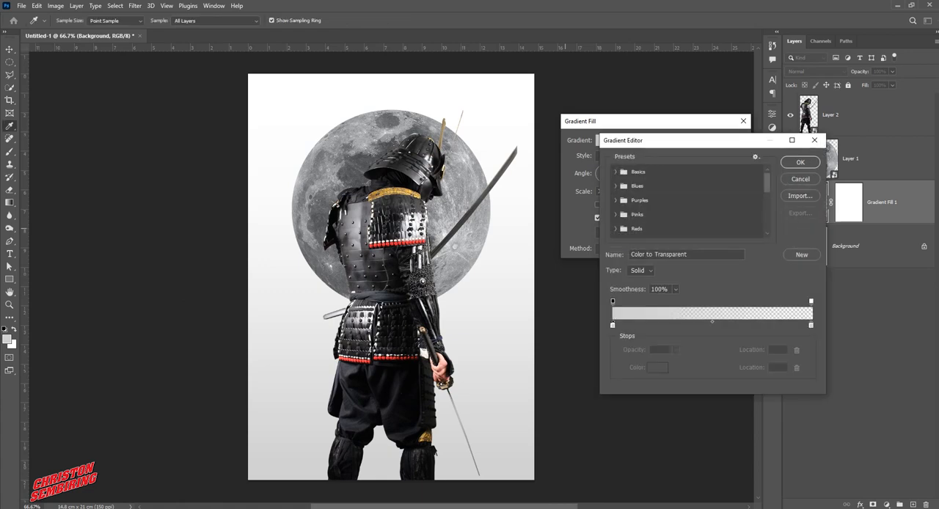
Set the gradient's starting color stop to #141414
{"action": "double_click", "coordinate": [613, 325]}
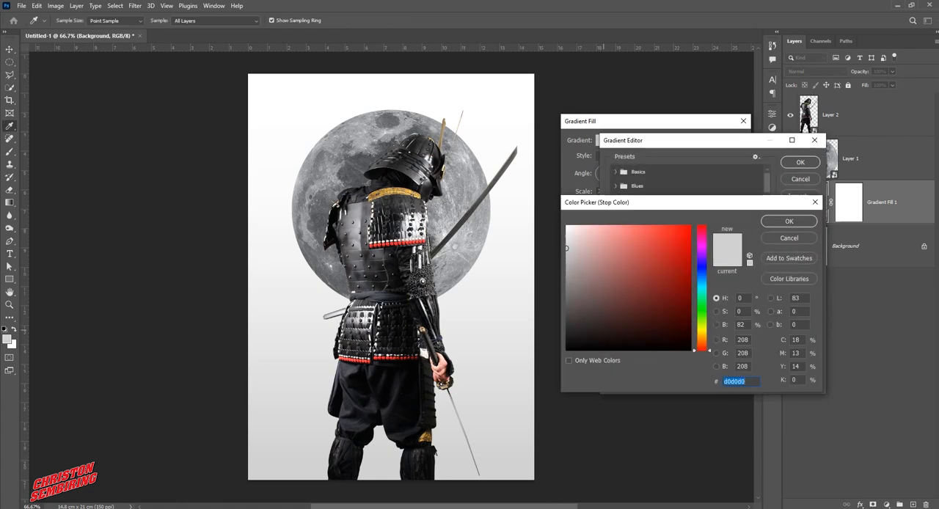
{"action": "type", "text": "111111"}
{"action": "left_click_drag", "start_coordinate": [567, 342], "coordinate": [566, 341]}
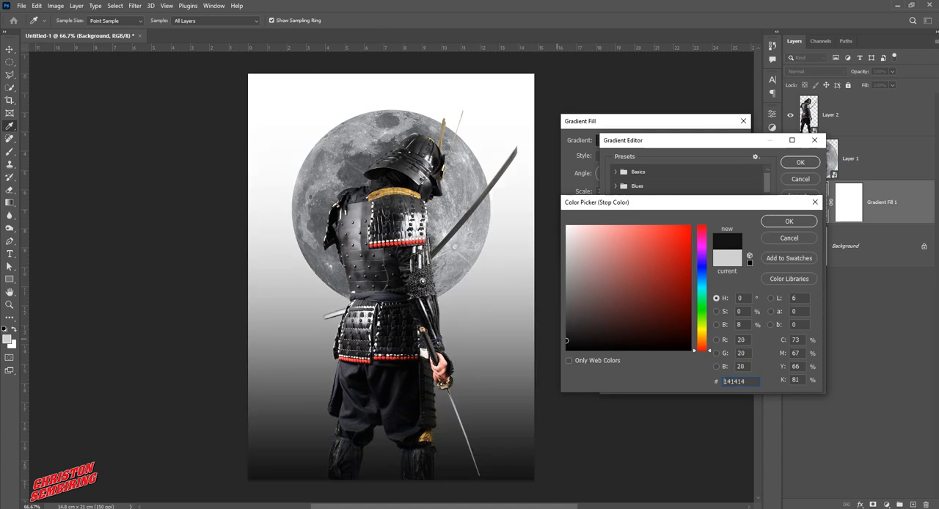
{"action": "left_click", "coordinate": [788, 220]}
Set the gradient's end color stop to #5f5f5f
{"action": "left_click", "coordinate": [810, 325]}
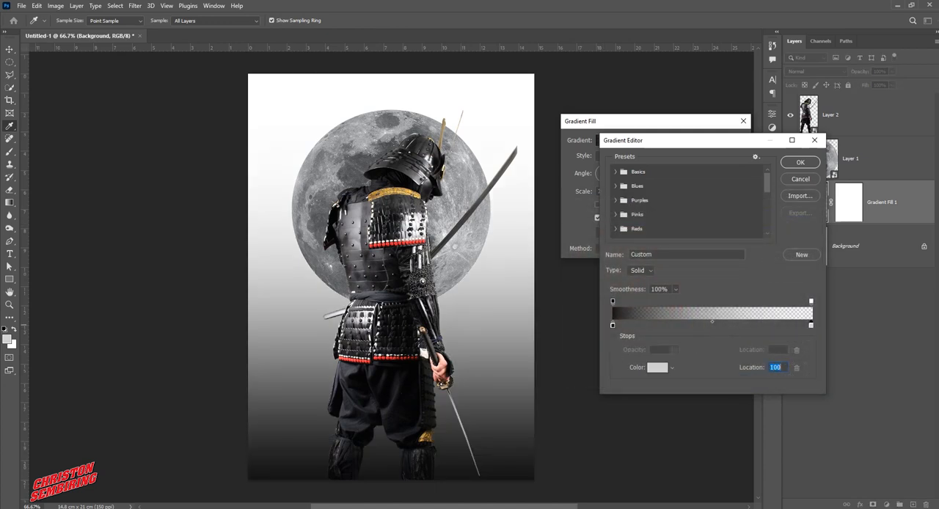
{"action": "double_click", "coordinate": [810, 325]}
{"action": "mouse_move", "coordinate": [567, 253]}
{"action": "left_mouse_down"}
{"action": "mouse_move", "coordinate": [558, 295]}
{"action": "mouse_move", "coordinate": [566, 303]}
{"action": "left_mouse_up"}
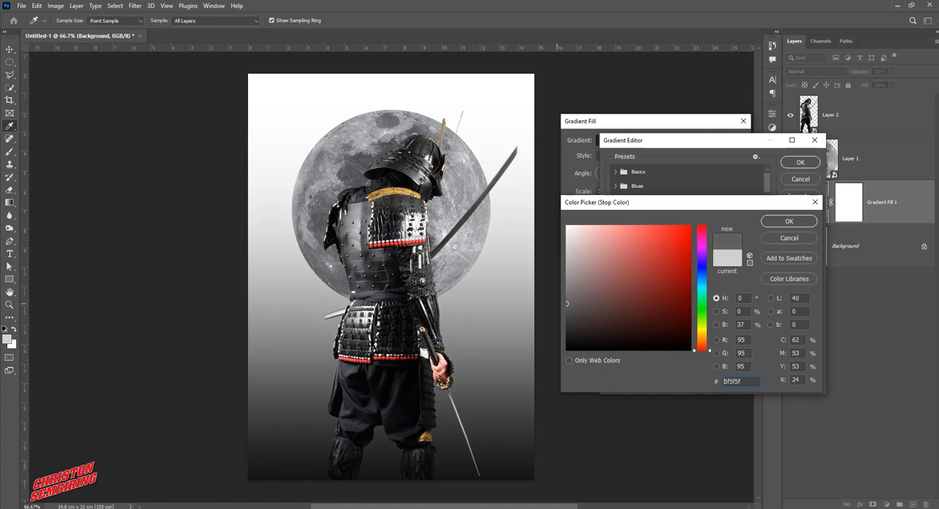
{"action": "key", "text": "Return"}
Raise the gradient's end opacity stop to 100%
{"action": "left_click", "coordinate": [810, 301]}
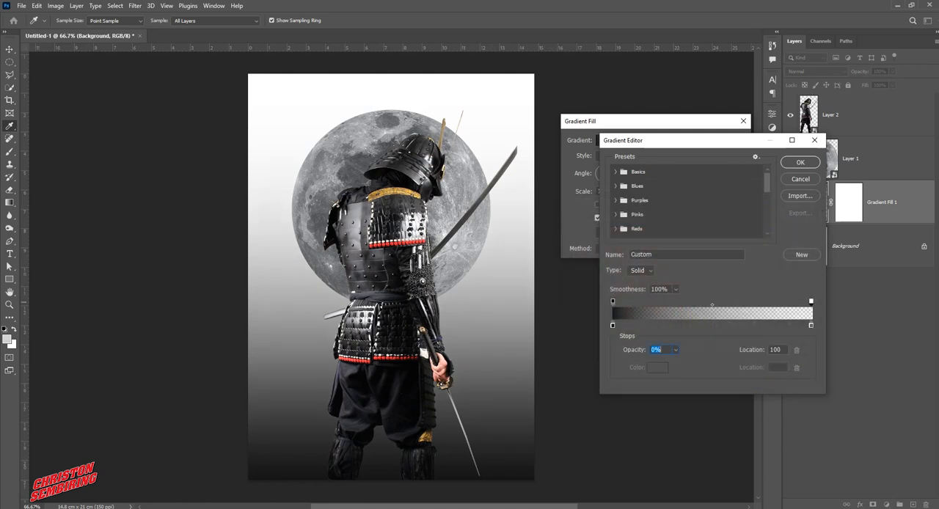
{"action": "left_click", "coordinate": [675, 349]}
{"action": "left_click_drag", "start_coordinate": [675, 362], "coordinate": [720, 361]}
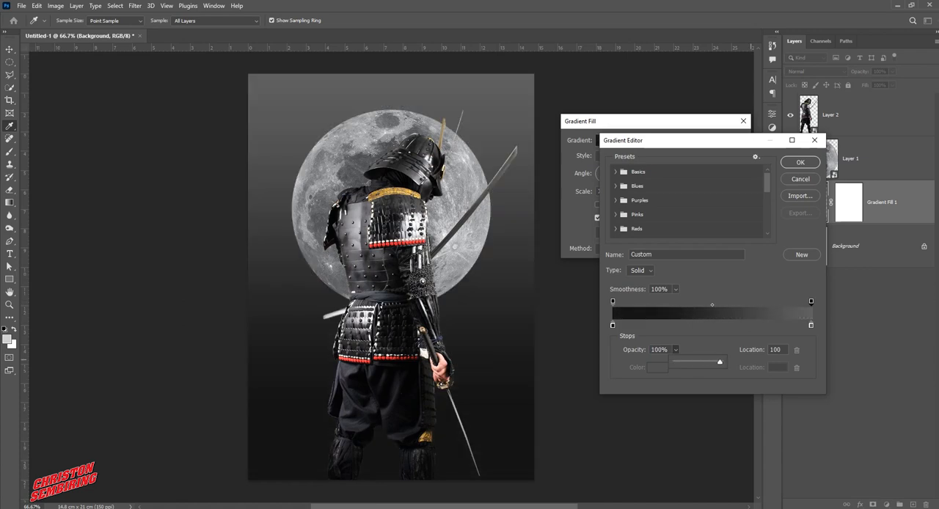
Set the gradient's end color stop to #929292 and accept the edited gradient
{"action": "left_click", "coordinate": [811, 325]}
{"action": "double_click", "coordinate": [811, 325]}
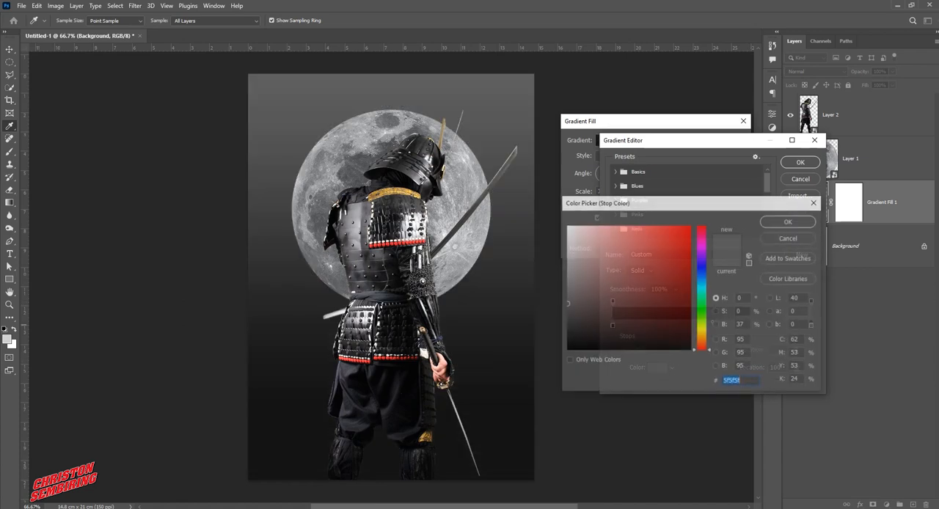
{"action": "left_click", "coordinate": [566, 274]}
{"action": "left_click", "coordinate": [566, 279]}
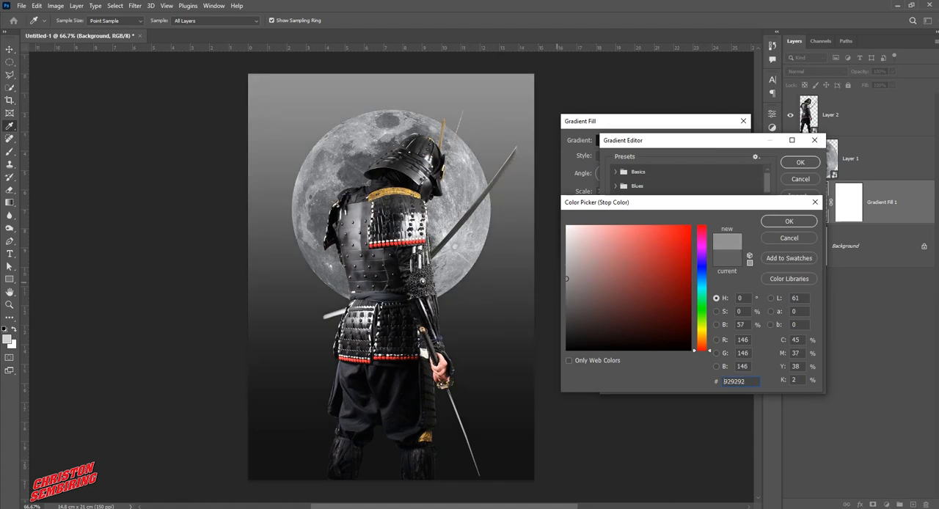
{"action": "left_click", "coordinate": [789, 221]}
{"action": "key", "text": "Return"}
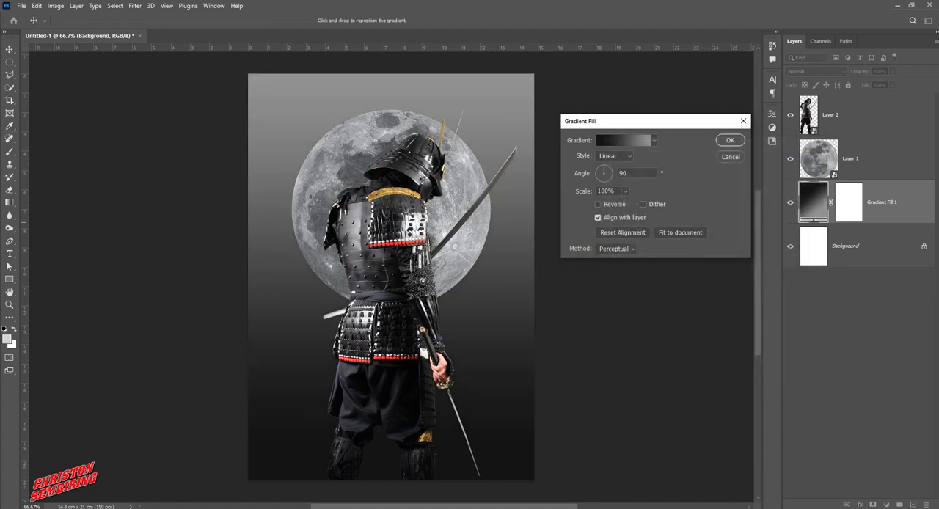
Change the gradient fill's style to Radial, reverse its colors and apply the fill
{"action": "left_click", "coordinate": [614, 156]}
{"action": "left_click", "coordinate": [605, 174]}
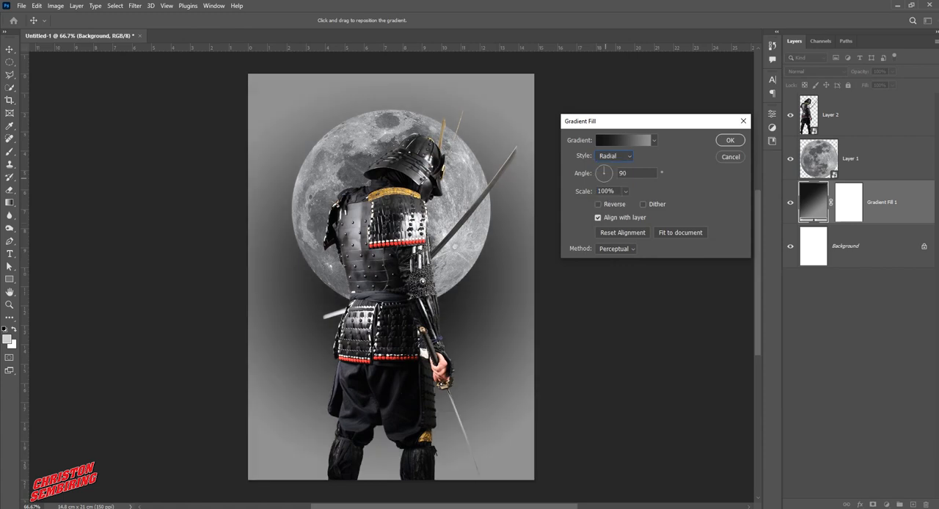
{"action": "left_click", "coordinate": [608, 204]}
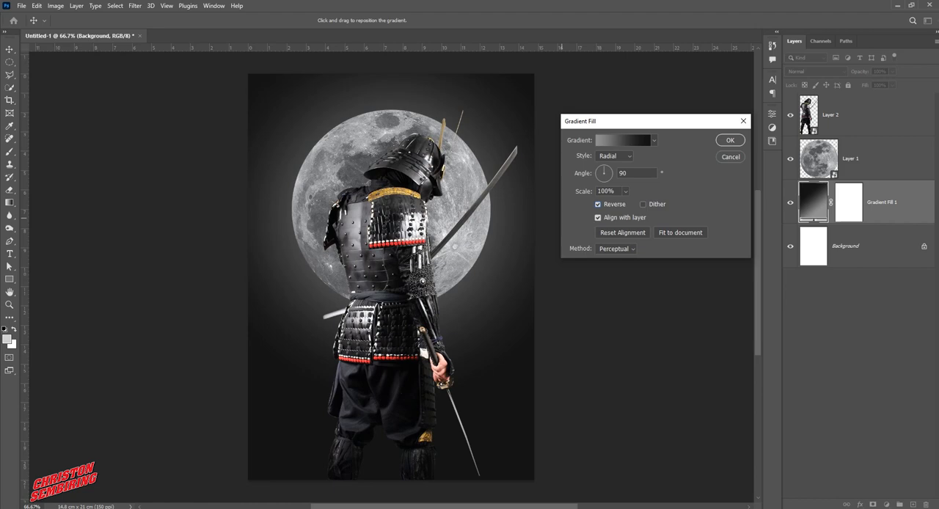
{"action": "left_click", "coordinate": [730, 140]}
Add an unclipped Curves adjustment layer directly above the moon and raise its RGB midtones to brighten the moon and background
{"action": "left_click", "coordinate": [866, 159]}
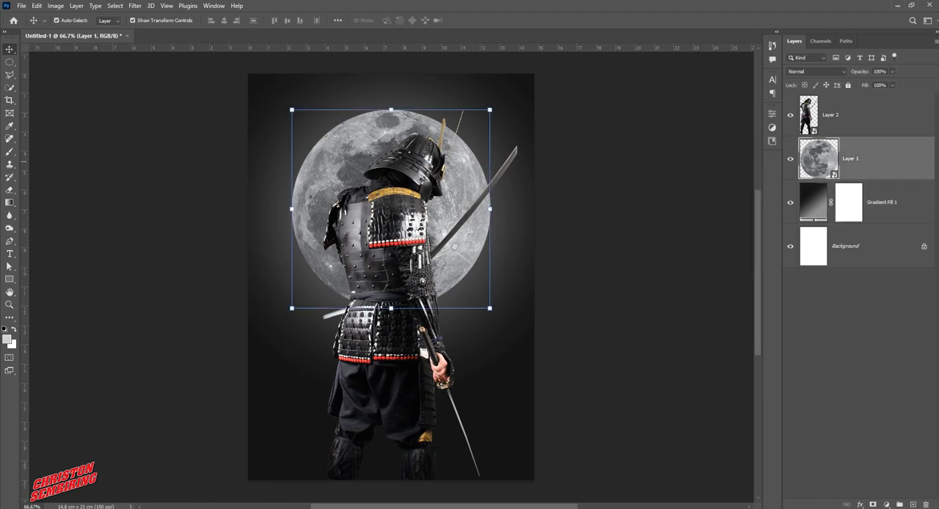
{"action": "left_click", "coordinate": [886, 504]}
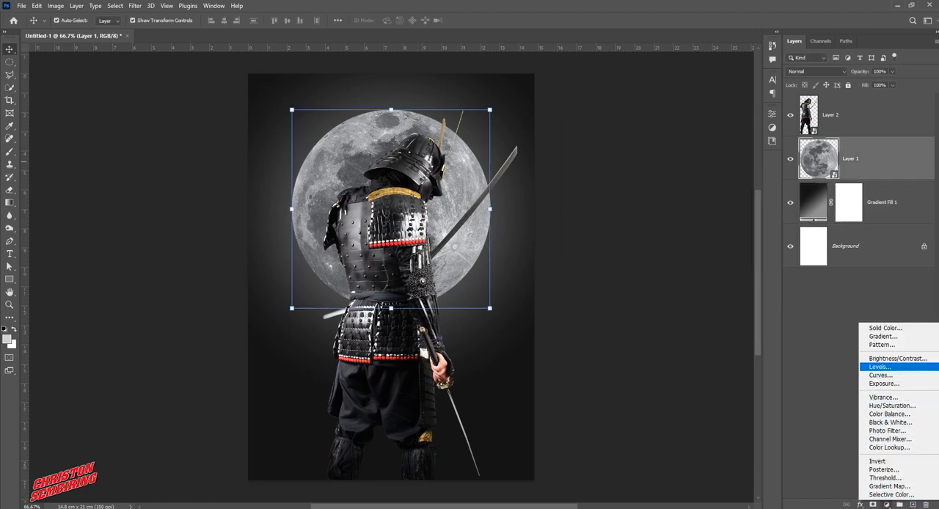
{"action": "left_click", "coordinate": [880, 375]}
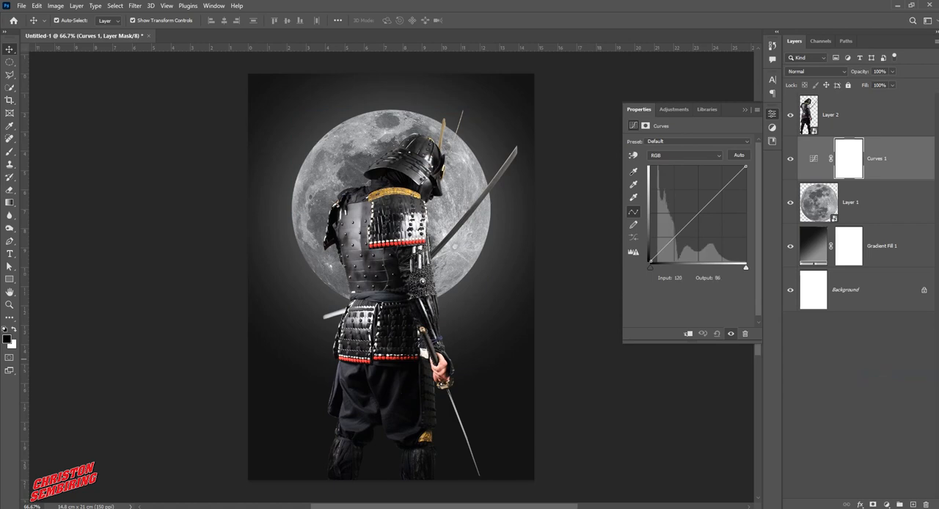
{"action": "mouse_move", "coordinate": [698, 217]}
{"action": "left_mouse_down"}
{"action": "mouse_move", "coordinate": [686, 207]}
{"action": "mouse_move", "coordinate": [688, 169]}
{"action": "mouse_move", "coordinate": [683, 210]}
{"action": "left_mouse_up"}
{"action": "key", "text": "ctrl+alt+g"}
{"action": "key", "text": "ctrl+alt+g"}
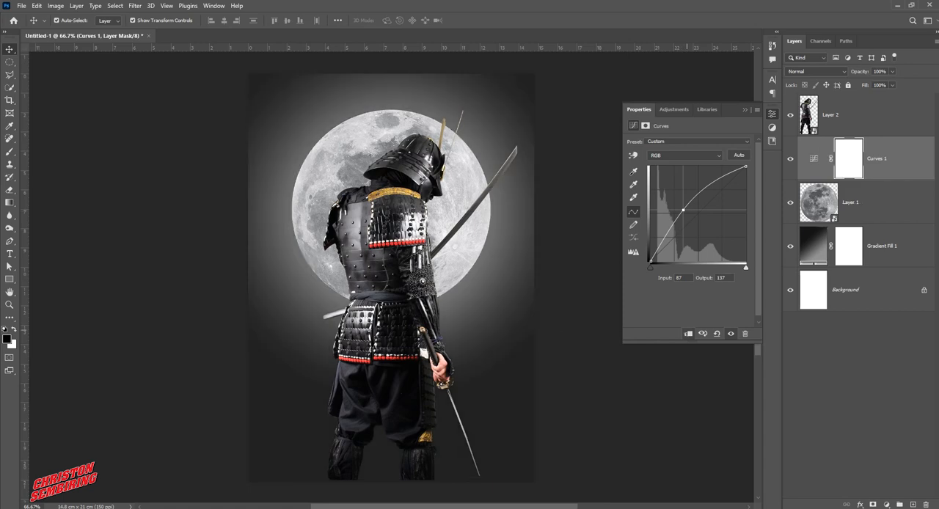
{"action": "mouse_move", "coordinate": [683, 210]}
{"action": "left_mouse_down"}
{"action": "mouse_move", "coordinate": [699, 213]}
{"action": "mouse_move", "coordinate": [690, 207]}
{"action": "left_mouse_up"}
{"action": "left_click", "coordinate": [744, 109]}
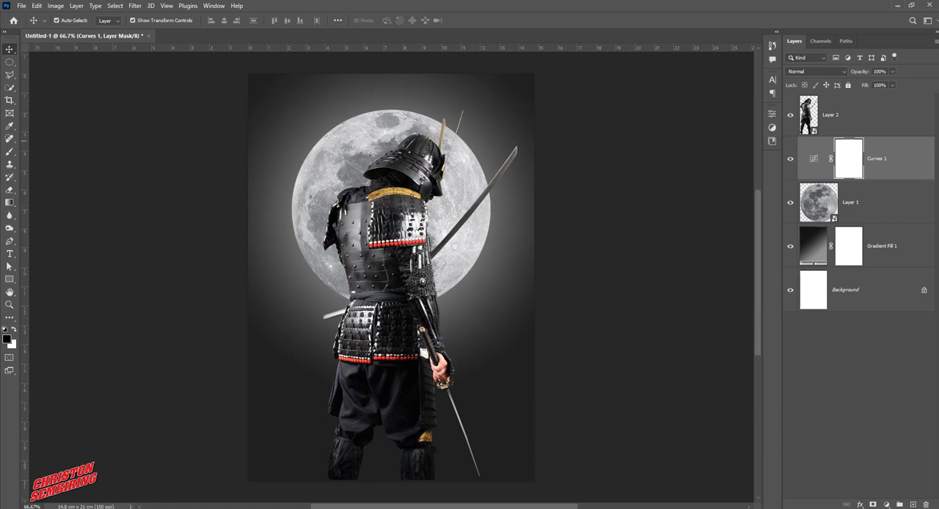
Duplicate the moon layer and apply a slight Gaussian Blur to the copy
{"action": "left_click", "coordinate": [873, 203]}
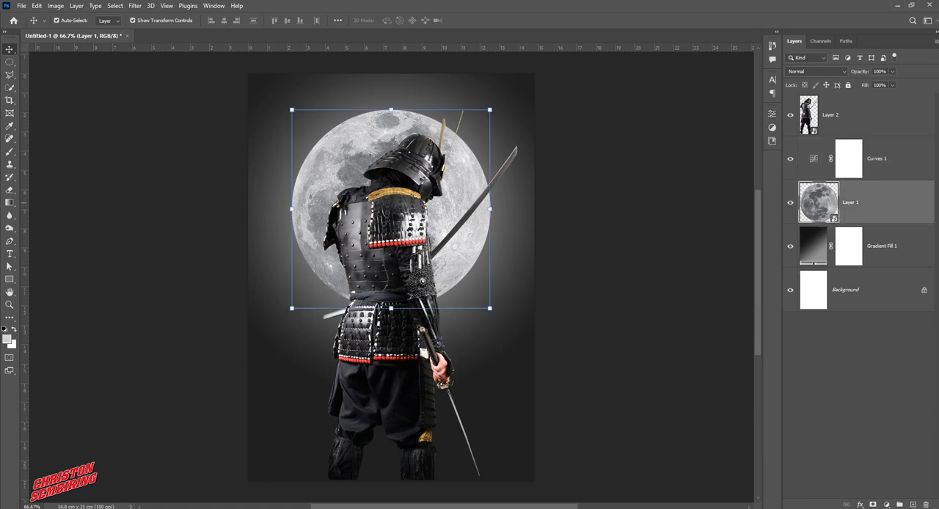
{"action": "left_click_drag", "start_coordinate": [873, 202], "coordinate": [912, 505]}
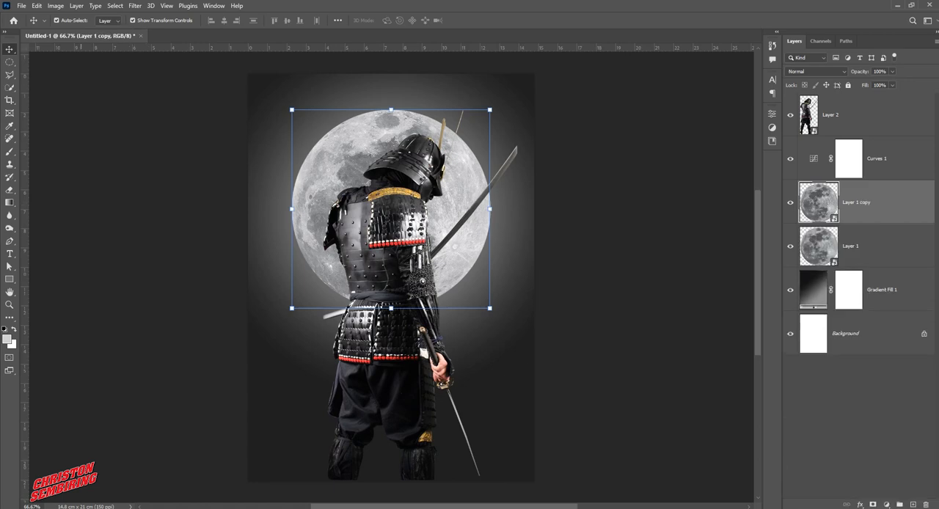
{"action": "left_click", "coordinate": [135, 5]}
{"action": "mouse_move", "coordinate": [169, 140]}
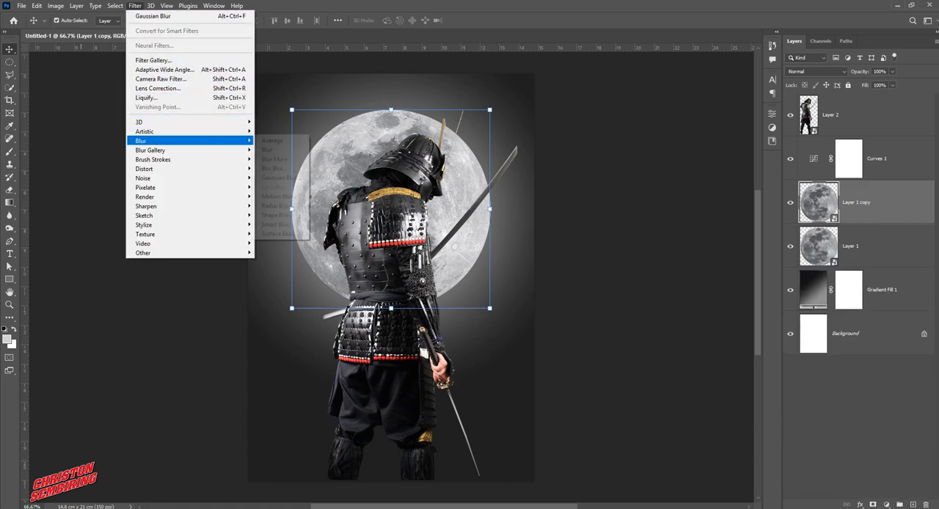
{"action": "left_click", "coordinate": [278, 177]}
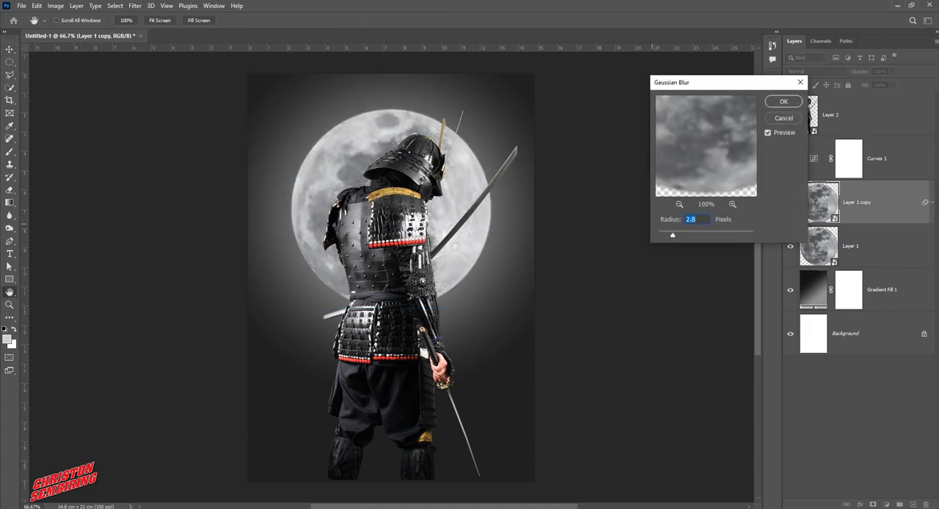
{"action": "left_click_drag", "start_coordinate": [672, 234], "coordinate": [679, 235]}
{"action": "type", "text": "2.5"}
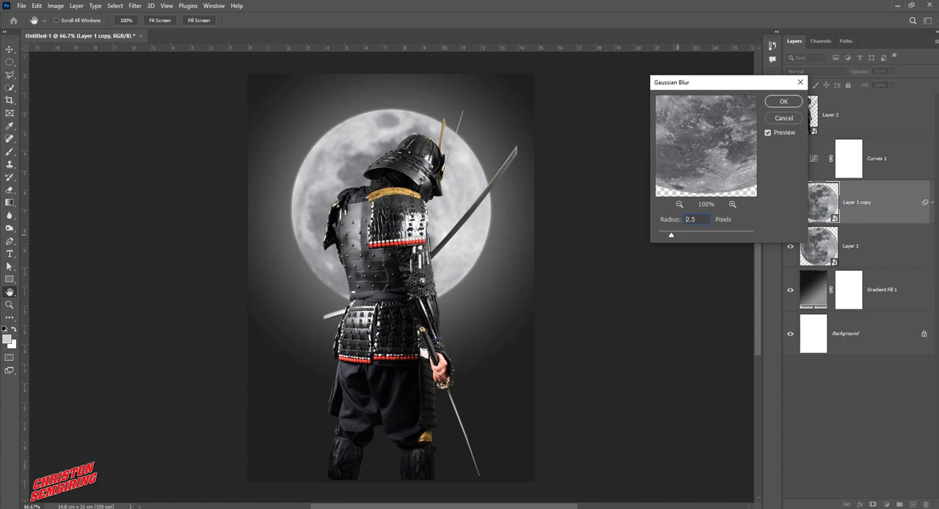
{"action": "key", "text": "Up"}
{"action": "left_click_drag", "start_coordinate": [672, 234], "coordinate": [682, 235]}
{"action": "key", "text": "Return"}
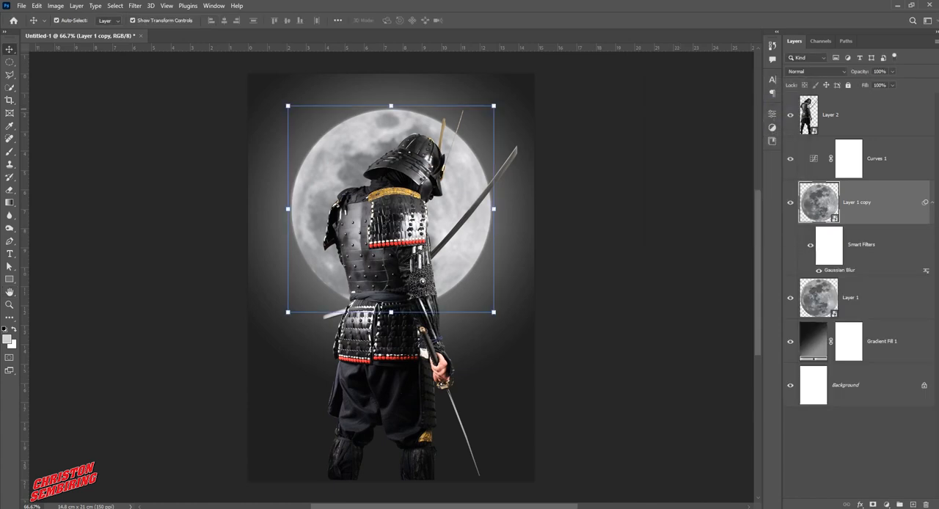
Move the blurred moon copy below the original moon and give it an Outer Glow with 11% opacity, 17% noise and 8 px size
{"action": "left_click_drag", "start_coordinate": [843, 211], "coordinate": [840, 318]}
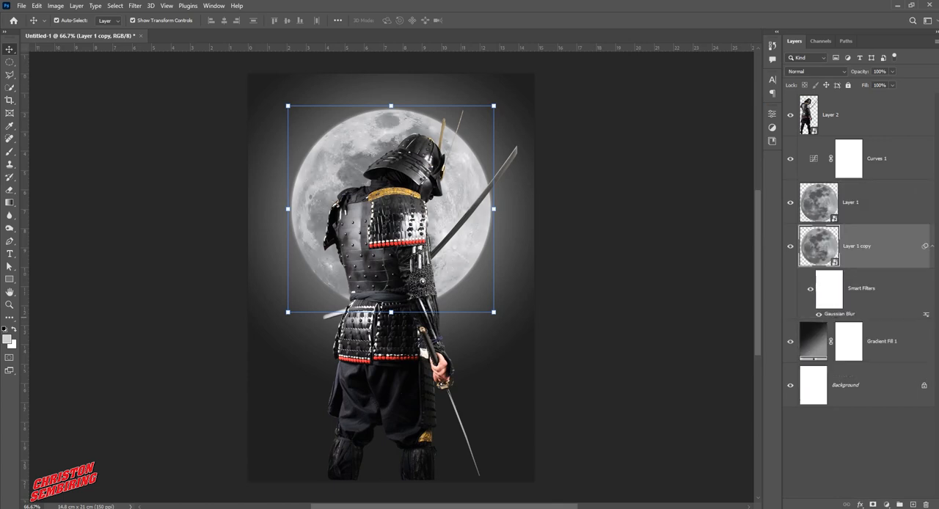
{"action": "left_click", "coordinate": [859, 505]}
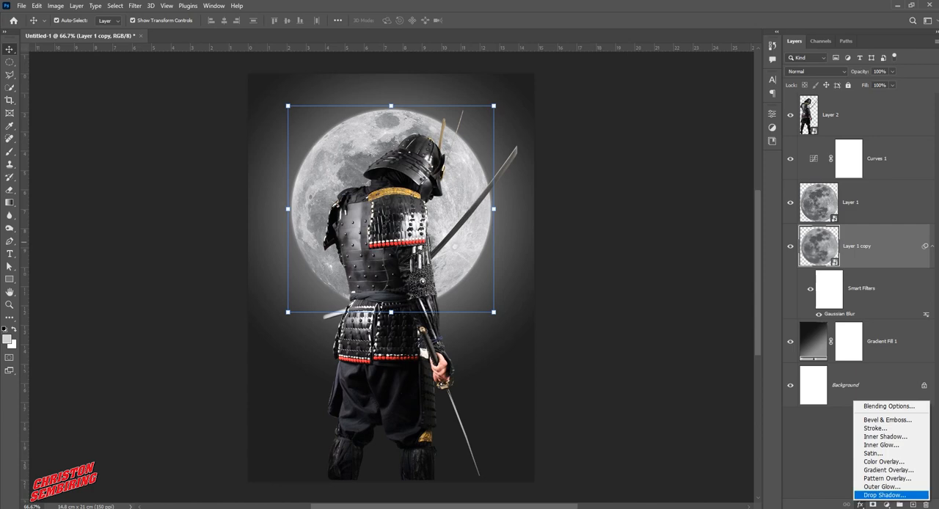
{"action": "left_click", "coordinate": [879, 492]}
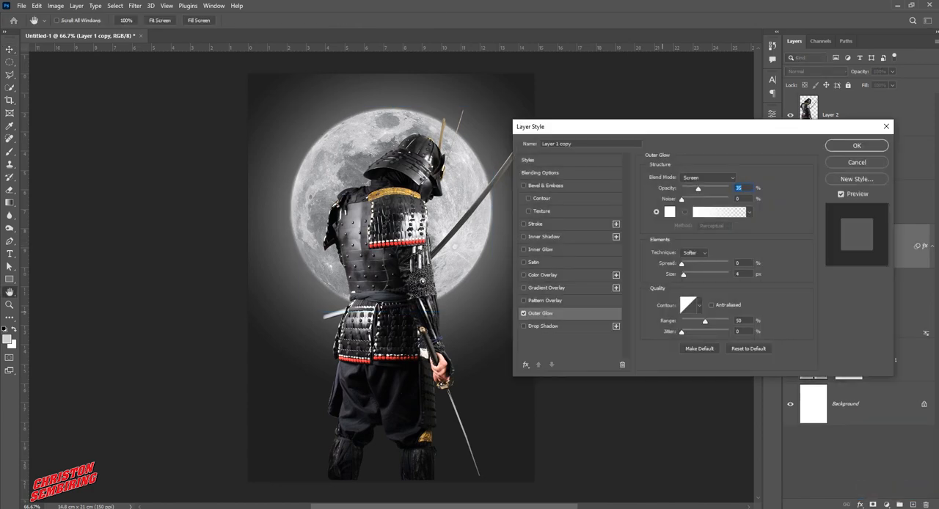
{"action": "mouse_move", "coordinate": [698, 190]}
{"action": "left_mouse_down"}
{"action": "mouse_move", "coordinate": [713, 191]}
{"action": "mouse_move", "coordinate": [685, 199]}
{"action": "left_mouse_up"}
{"action": "mouse_move", "coordinate": [682, 264]}
{"action": "left_mouse_down"}
{"action": "mouse_move", "coordinate": [694, 264]}
{"action": "mouse_move", "coordinate": [686, 264]}
{"action": "mouse_move", "coordinate": [694, 276]}
{"action": "mouse_move", "coordinate": [676, 264]}
{"action": "mouse_move", "coordinate": [685, 274]}
{"action": "left_mouse_up"}
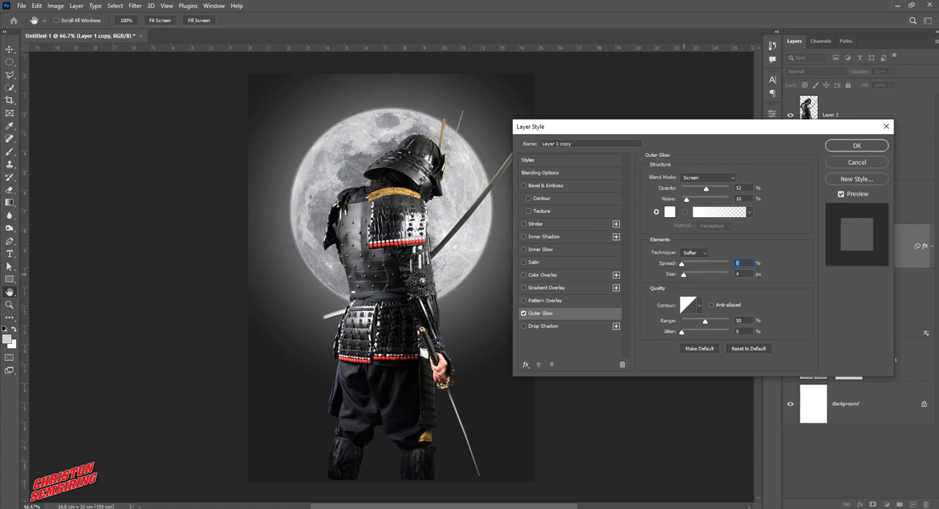
{"action": "mouse_move", "coordinate": [686, 199]}
{"action": "left_mouse_down"}
{"action": "mouse_move", "coordinate": [700, 189]}
{"action": "mouse_move", "coordinate": [687, 190]}
{"action": "left_mouse_up"}
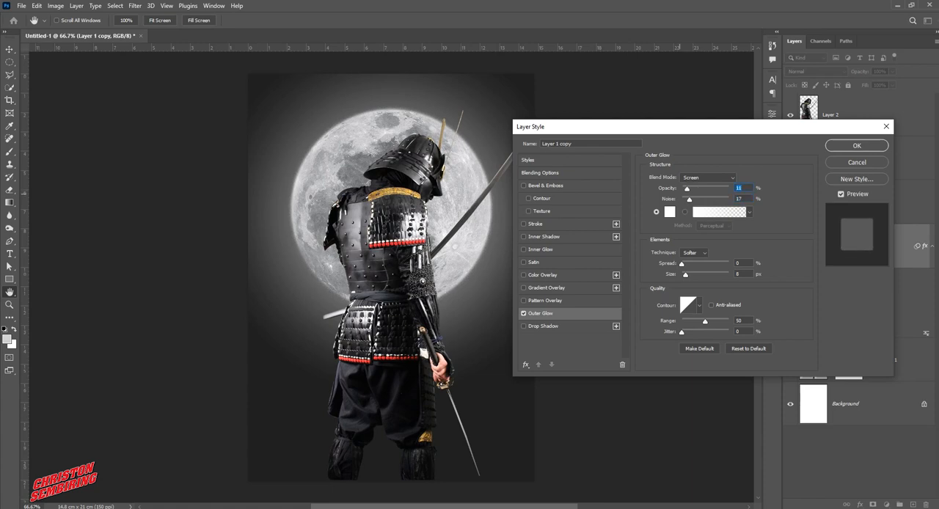
{"action": "key", "text": "Return"}
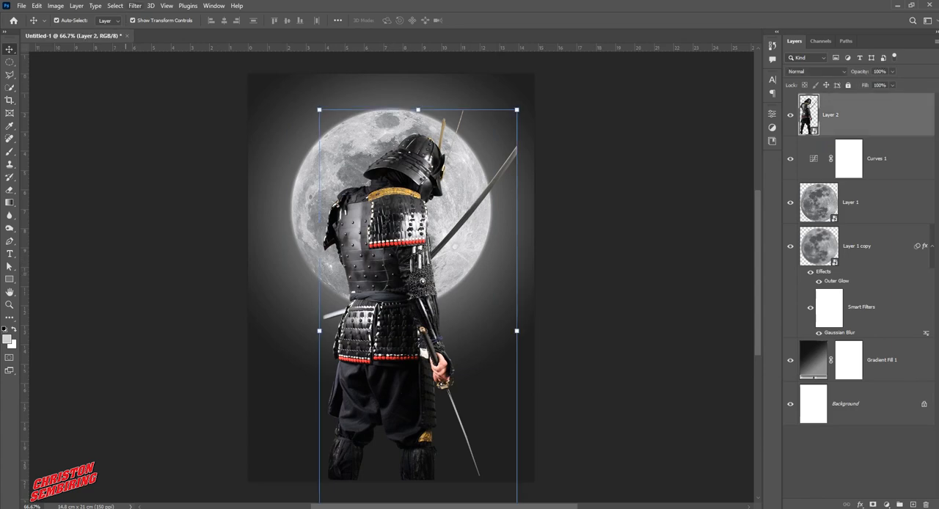
Start a Camera Raw Filter on the samurai layer with Exposure -3.05, Shadows -100, Whites -100 and Blacks -59
{"action": "left_click", "coordinate": [151, 6]}
{"action": "mouse_move", "coordinate": [135, 6]}
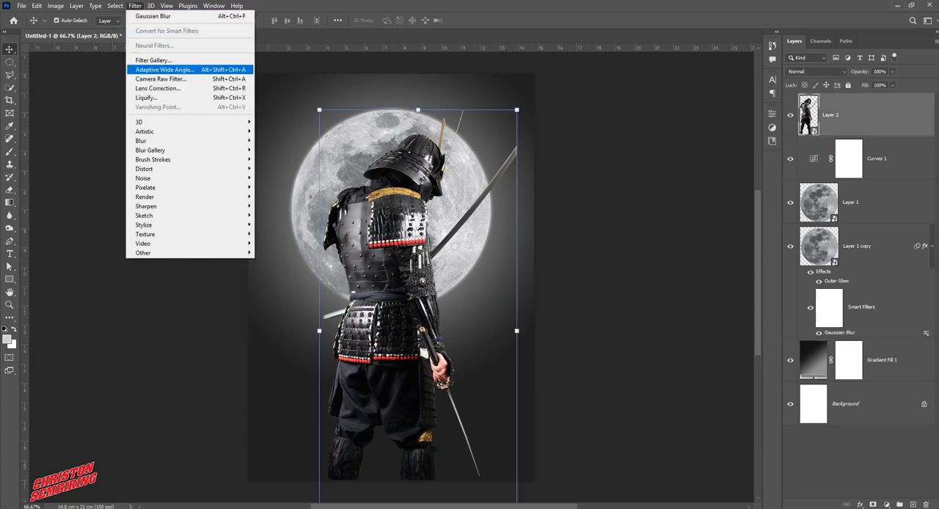
{"action": "left_click", "coordinate": [160, 79]}
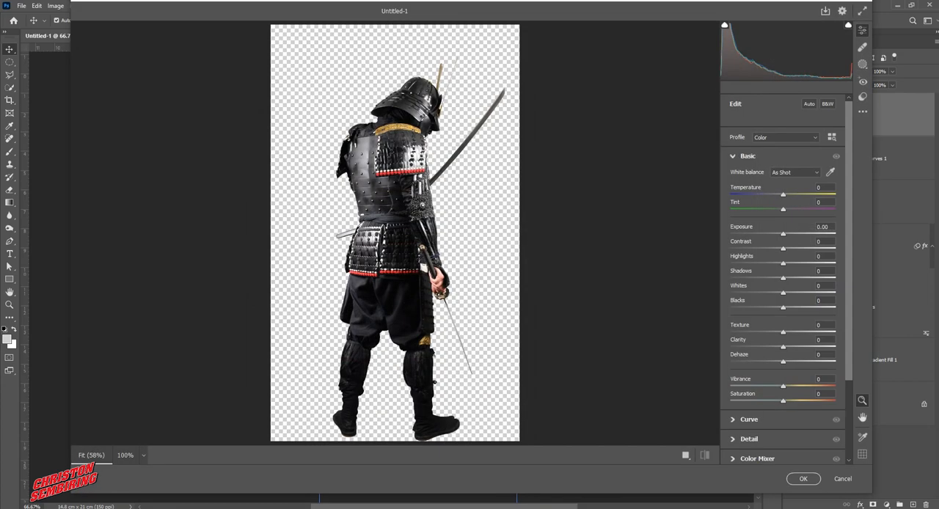
{"action": "left_click_drag", "start_coordinate": [782, 234], "coordinate": [751, 234]}
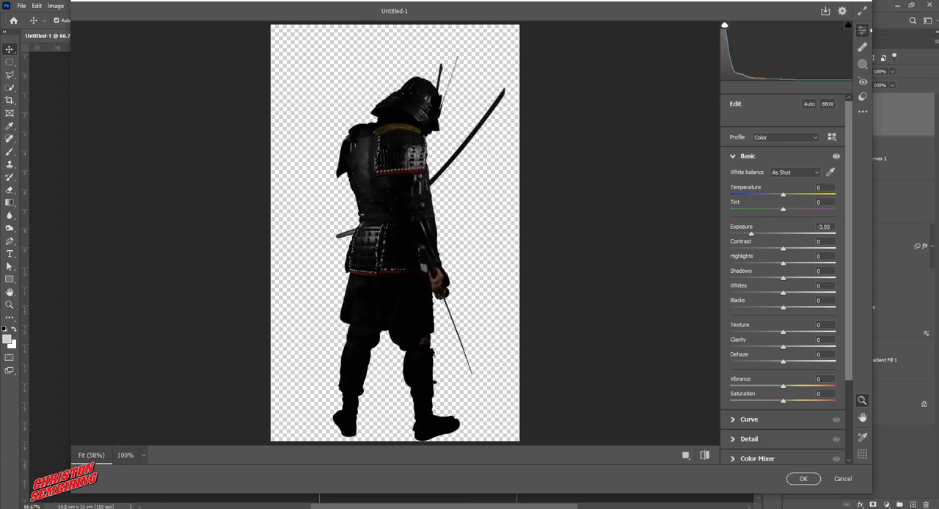
{"action": "left_click_drag", "start_coordinate": [783, 278], "coordinate": [731, 278]}
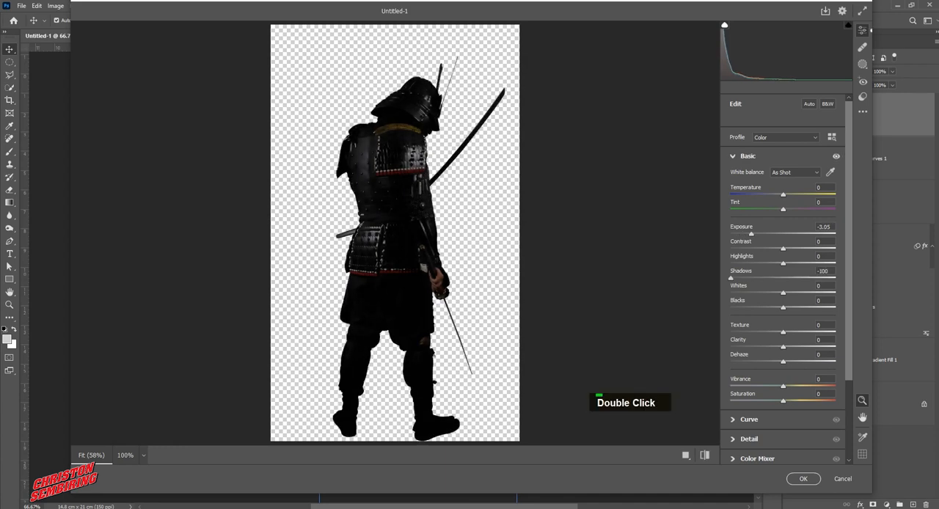
{"action": "left_click_drag", "start_coordinate": [783, 292], "coordinate": [731, 293]}
{"action": "left_click_drag", "start_coordinate": [782, 307], "coordinate": [752, 307]}
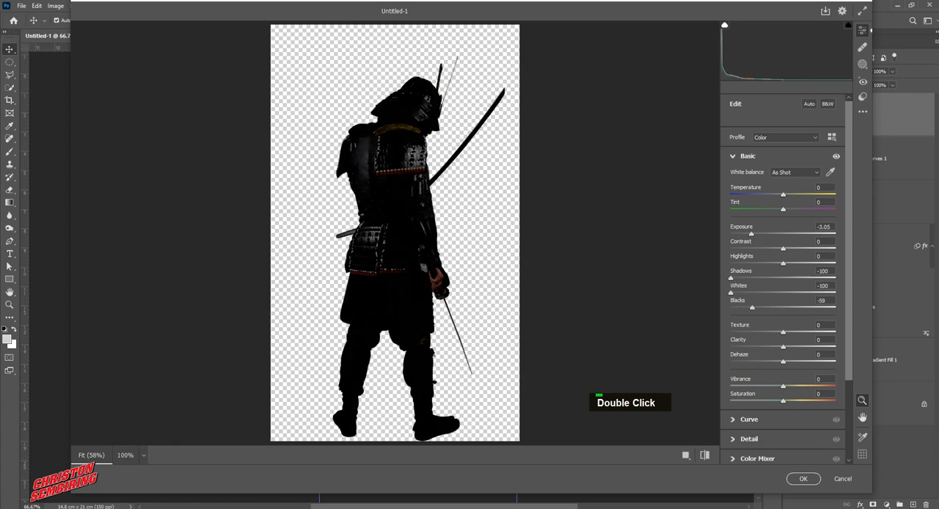
Set the samurai's Contrast to -100, Highlights to -77 and Exposure to -3.55, and apply the Camera Raw Filter
{"action": "left_click_drag", "start_coordinate": [783, 248], "coordinate": [731, 248]}
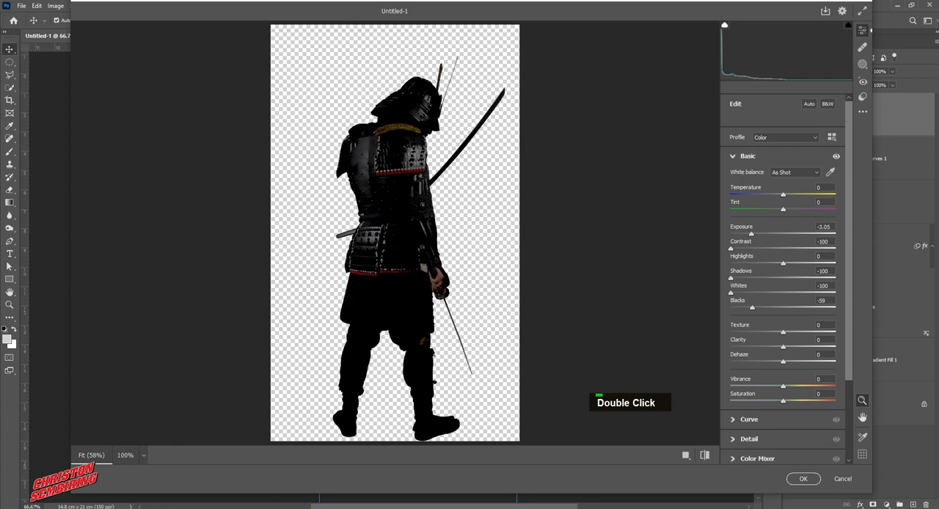
{"action": "left_click_drag", "start_coordinate": [783, 263], "coordinate": [742, 263]}
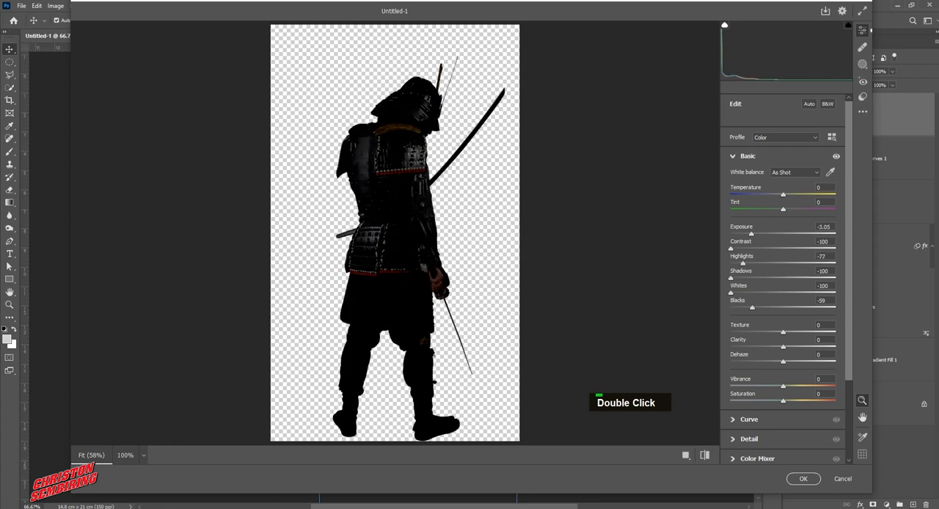
{"action": "mouse_move", "coordinate": [751, 234]}
{"action": "left_mouse_down"}
{"action": "mouse_move", "coordinate": [732, 234]}
{"action": "mouse_move", "coordinate": [745, 234]}
{"action": "left_mouse_up"}
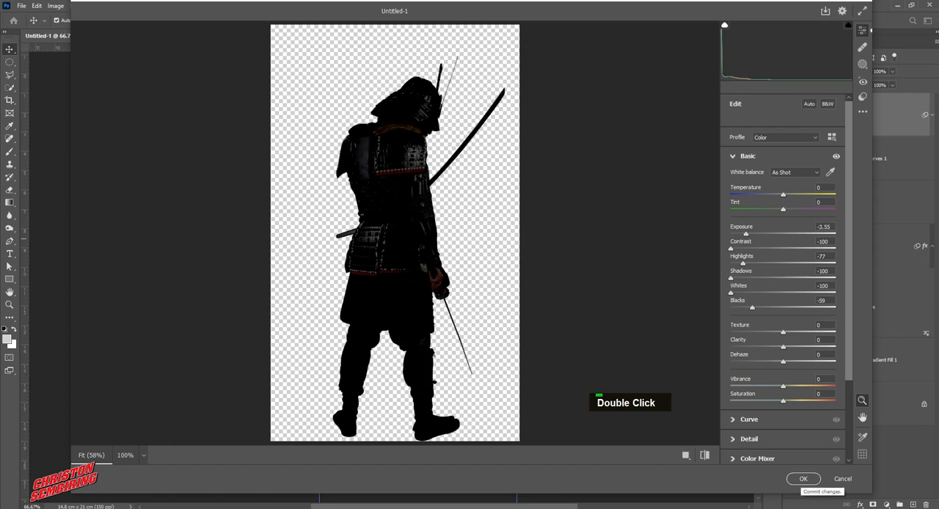
{"action": "left_click", "coordinate": [803, 479]}
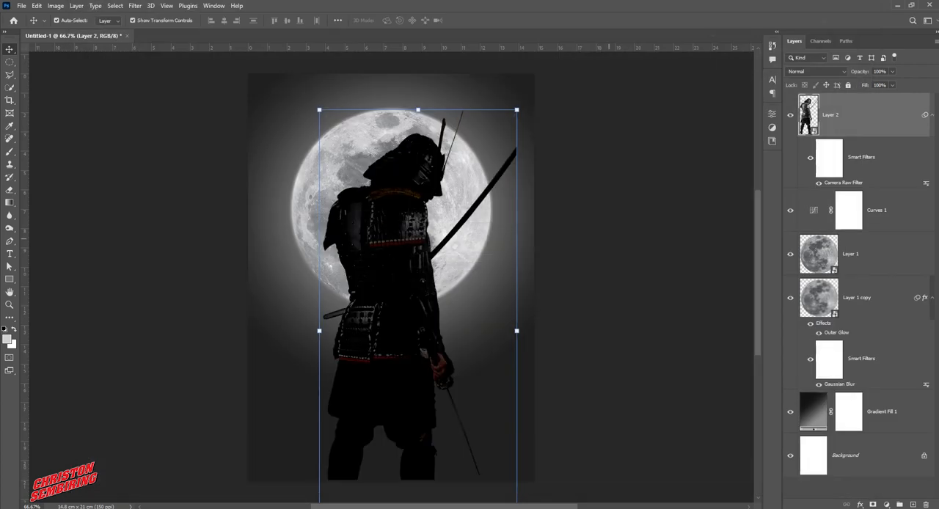
Add a Hue/Saturation adjustment clipped to the samurai layer and strongly lower its Saturation
{"action": "left_click", "coordinate": [566, 228]}
{"action": "left_click", "coordinate": [416, 222]}
{"action": "left_click", "coordinate": [886, 505]}
{"action": "left_click", "coordinate": [892, 405]}
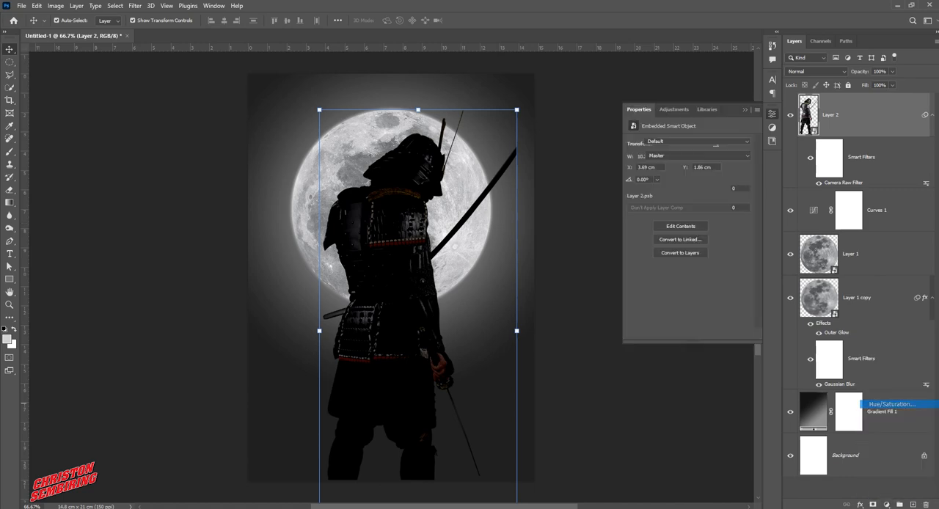
{"action": "key", "text": "ctrl+alt+g"}
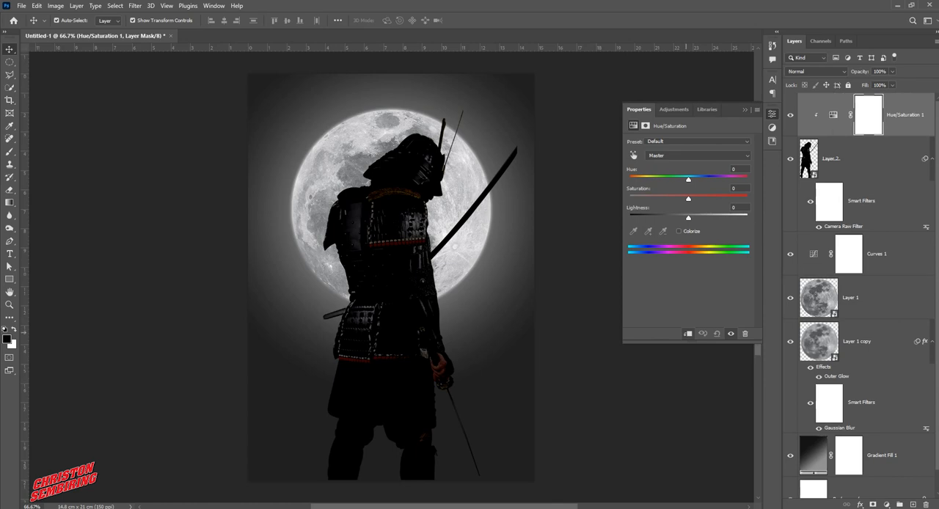
{"action": "left_click_drag", "start_coordinate": [688, 199], "coordinate": [643, 199]}
{"action": "left_click", "coordinate": [771, 114]}
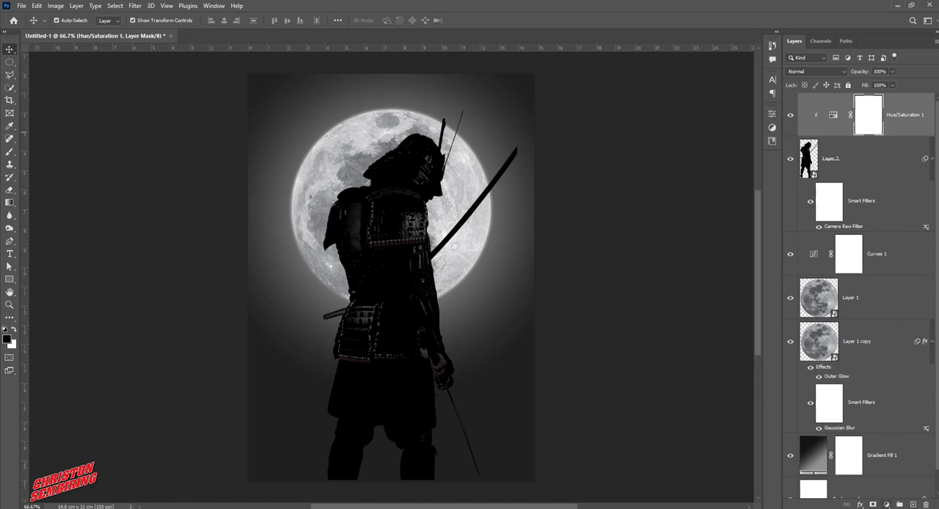
Add a Levels adjustment clipped to the samurai, with midtones at 0.72 and a lowered white output level
{"action": "left_click", "coordinate": [886, 504]}
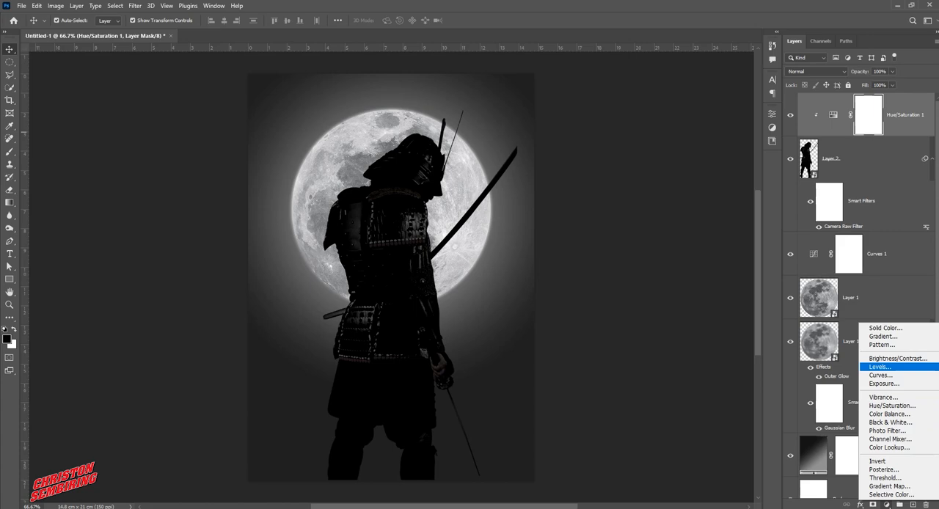
{"action": "left_click", "coordinate": [879, 367]}
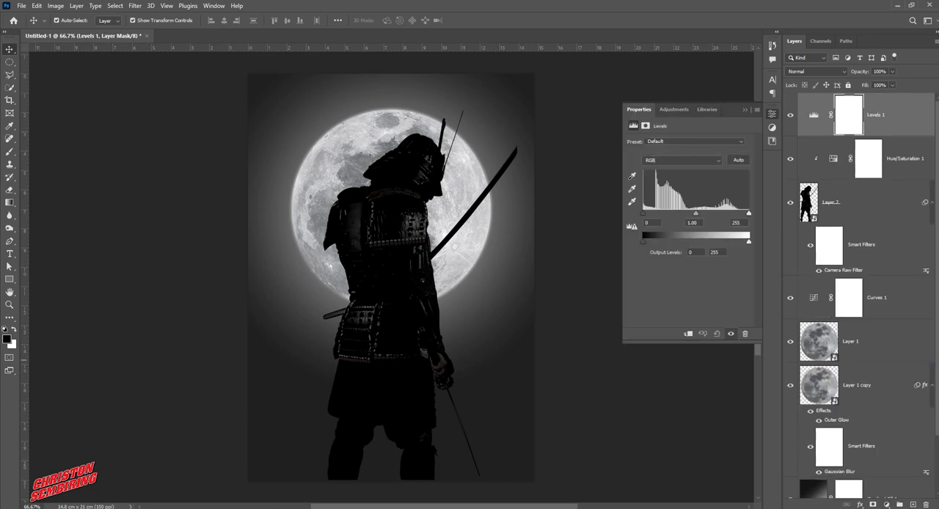
{"action": "mouse_move", "coordinate": [695, 213]}
{"action": "left_mouse_down"}
{"action": "mouse_move", "coordinate": [679, 214]}
{"action": "mouse_move", "coordinate": [702, 214]}
{"action": "left_mouse_up"}
{"action": "left_click", "coordinate": [688, 334]}
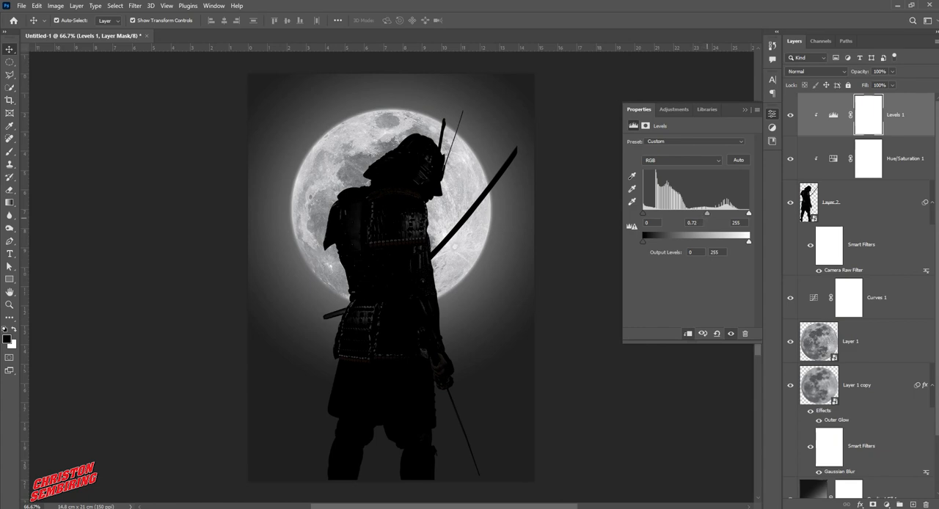
{"action": "mouse_move", "coordinate": [643, 242]}
{"action": "left_mouse_down"}
{"action": "mouse_move", "coordinate": [668, 241]}
{"action": "mouse_move", "coordinate": [640, 241]}
{"action": "left_mouse_up"}
{"action": "left_click_drag", "start_coordinate": [731, 241], "coordinate": [693, 241]}
{"action": "left_click", "coordinate": [744, 110]}
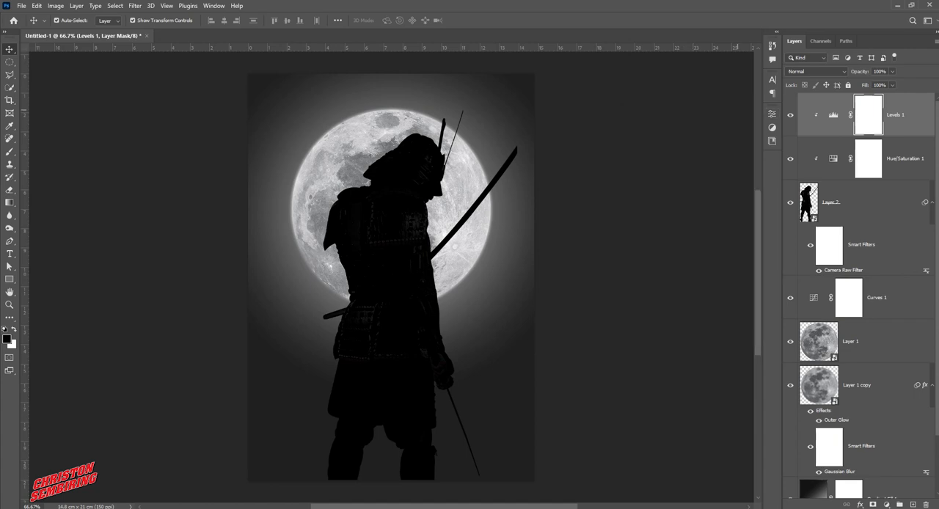
Darken the light gray color stop of the radial background gradient fill to a deeper gray
{"action": "left_click", "coordinate": [634, 211]}
{"action": "left_click", "coordinate": [520, 276]}
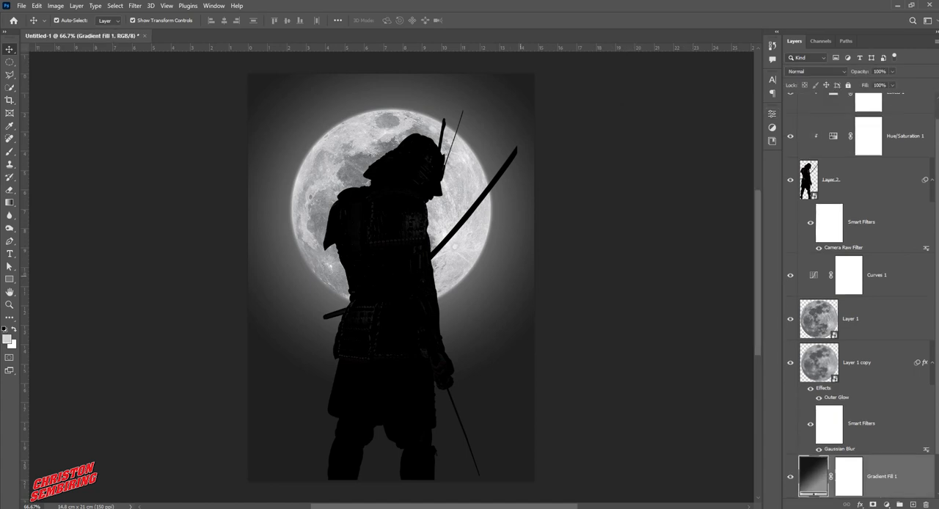
{"action": "double_click", "coordinate": [813, 476]}
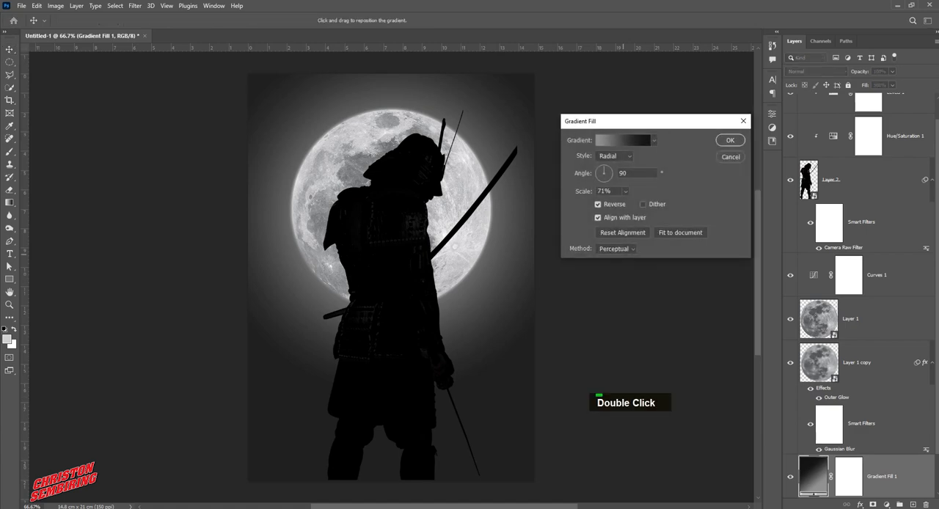
{"action": "left_click", "coordinate": [622, 140]}
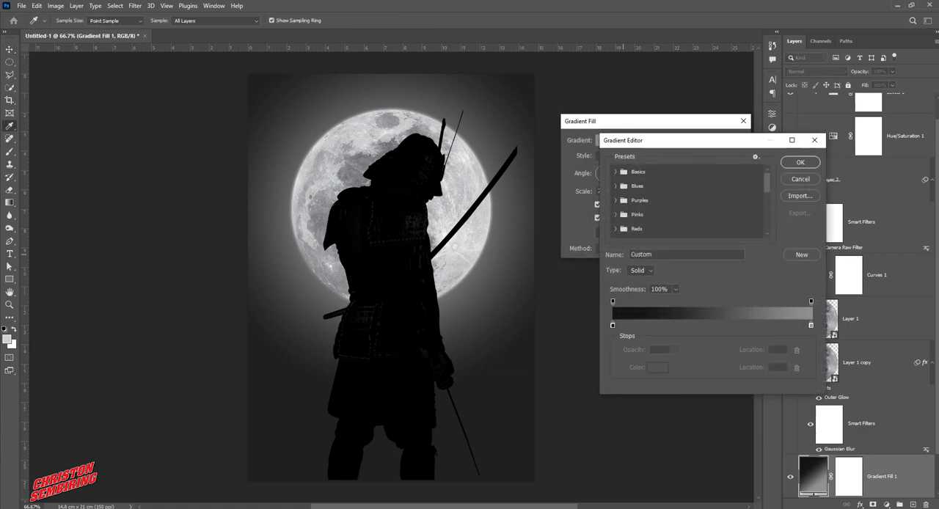
{"action": "left_click", "coordinate": [811, 325]}
{"action": "double_click", "coordinate": [811, 325]}
{"action": "left_click_drag", "start_coordinate": [565, 282], "coordinate": [566, 295]}
{"action": "key", "text": "Return"}
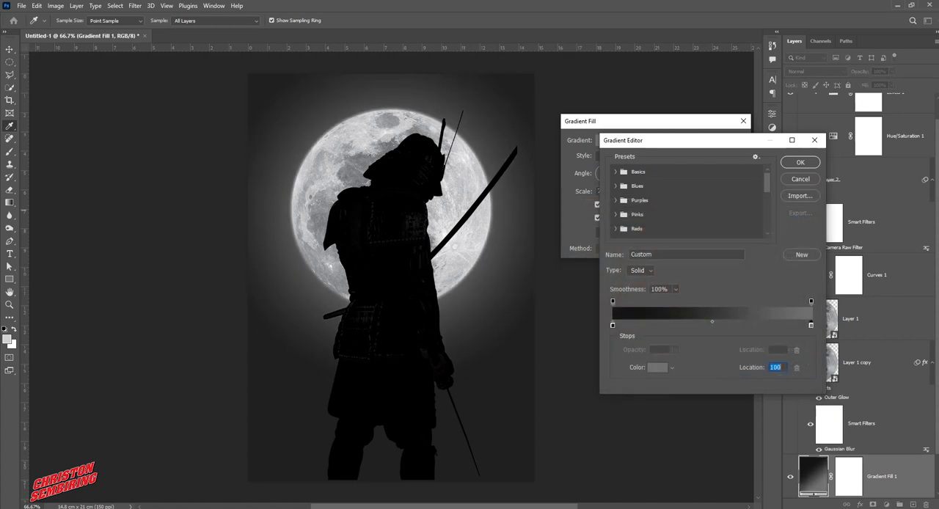
{"action": "key", "text": "Return"}
{"action": "key", "text": "Return"}
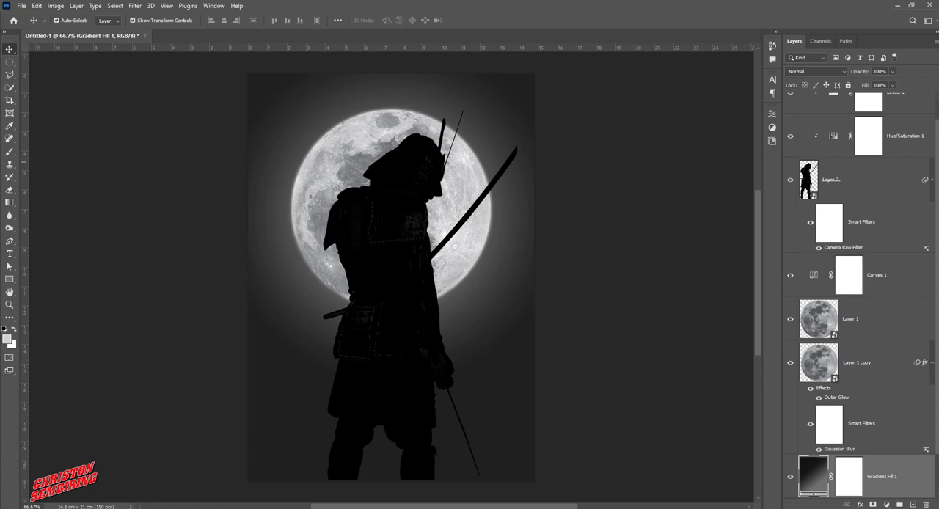
Add a near-black Solid Color fill layer above Levels 1 and clip it to the samurai
{"action": "scroll", "coordinate": [858, 293], "scroll_direction": "up", "scroll_amount": 1}
{"action": "left_click", "coordinate": [899, 123]}
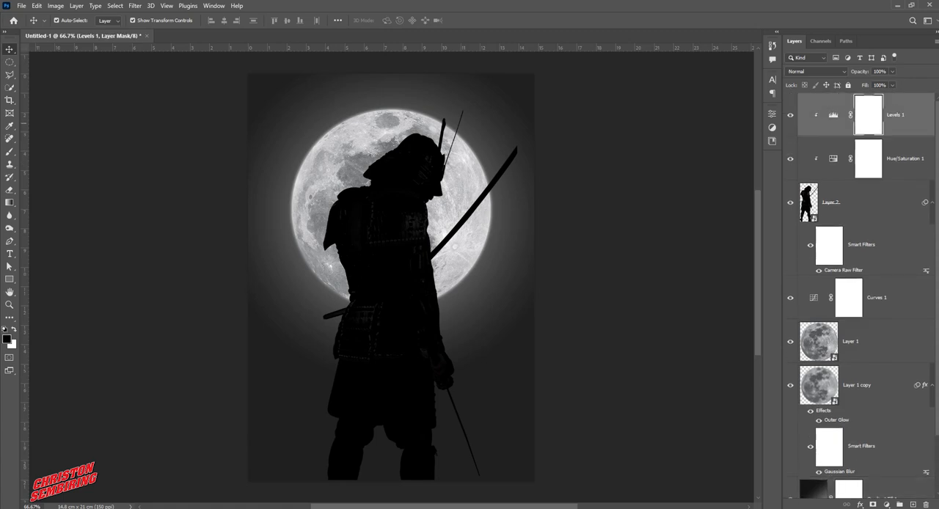
{"action": "left_click", "coordinate": [887, 504]}
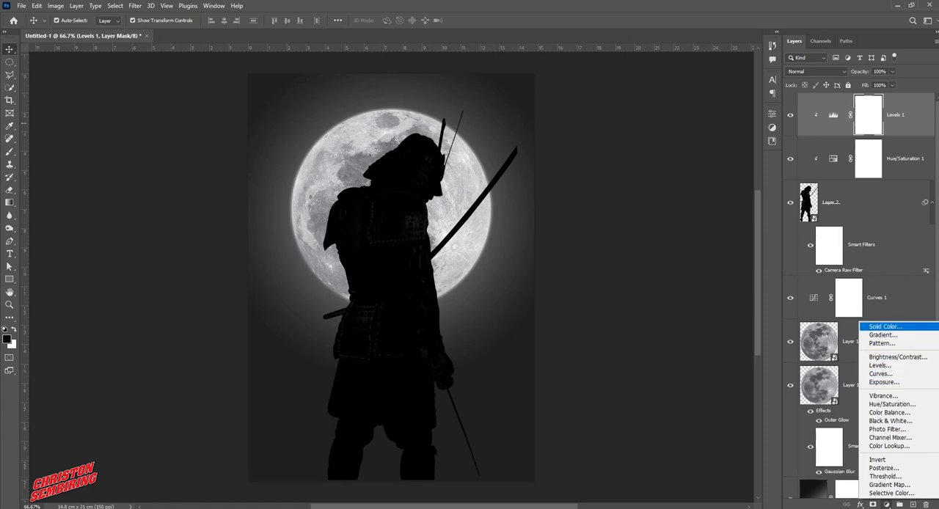
{"action": "left_click", "coordinate": [886, 326]}
{"action": "left_click_drag", "start_coordinate": [566, 248], "coordinate": [566, 345]}
{"action": "key", "text": "Return"}
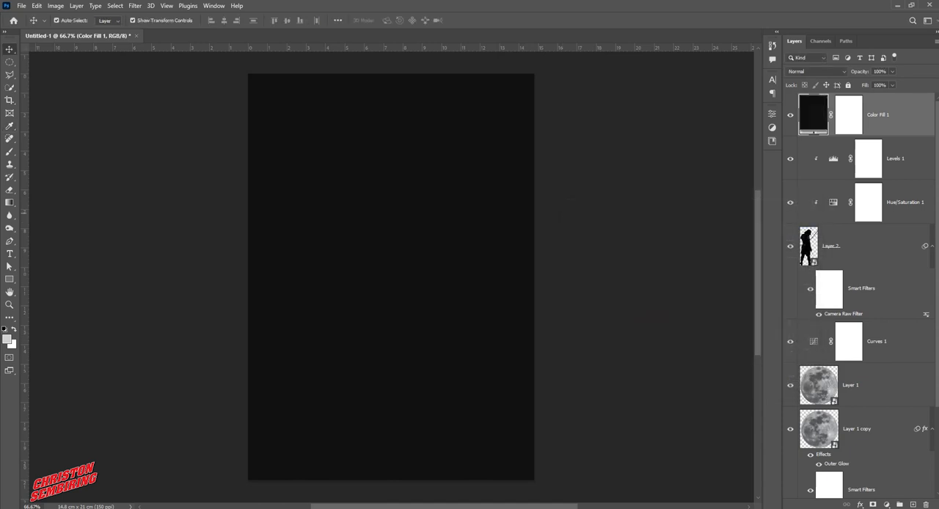
{"action": "right_click", "coordinate": [884, 117]}
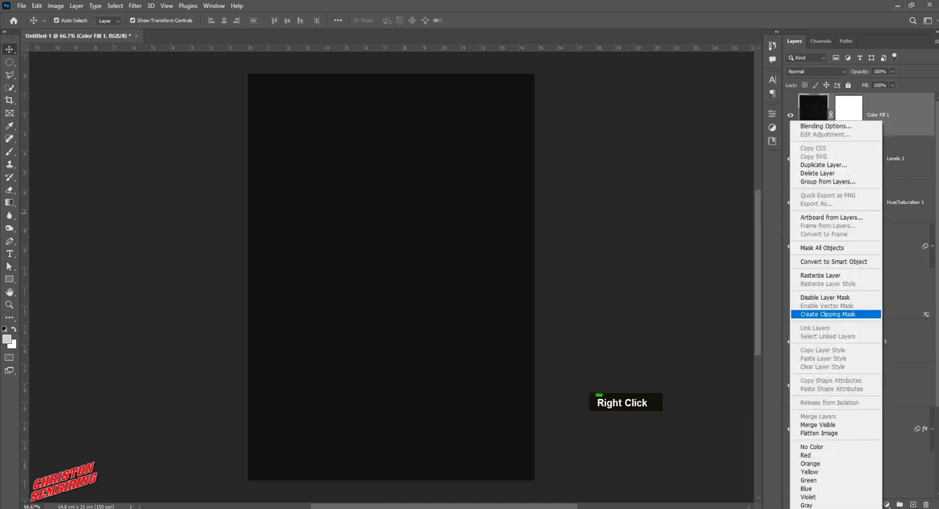
{"action": "left_click", "coordinate": [837, 314]}
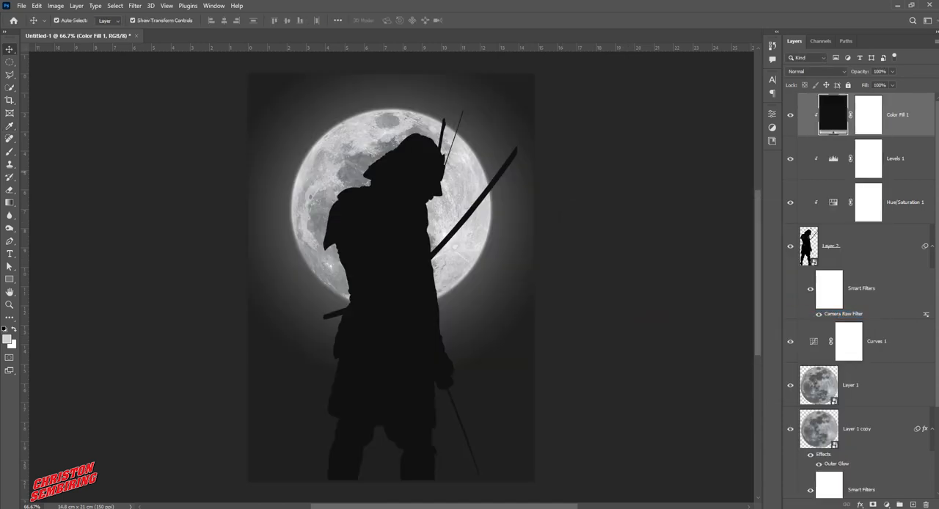
Darken the clipped near-black fill's color to about #0d0d0d
{"action": "double_click", "coordinate": [834, 114]}
{"action": "mouse_move", "coordinate": [568, 343]}
{"action": "left_mouse_down"}
{"action": "mouse_move", "coordinate": [558, 350]}
{"action": "mouse_move", "coordinate": [560, 343]}
{"action": "left_mouse_up"}
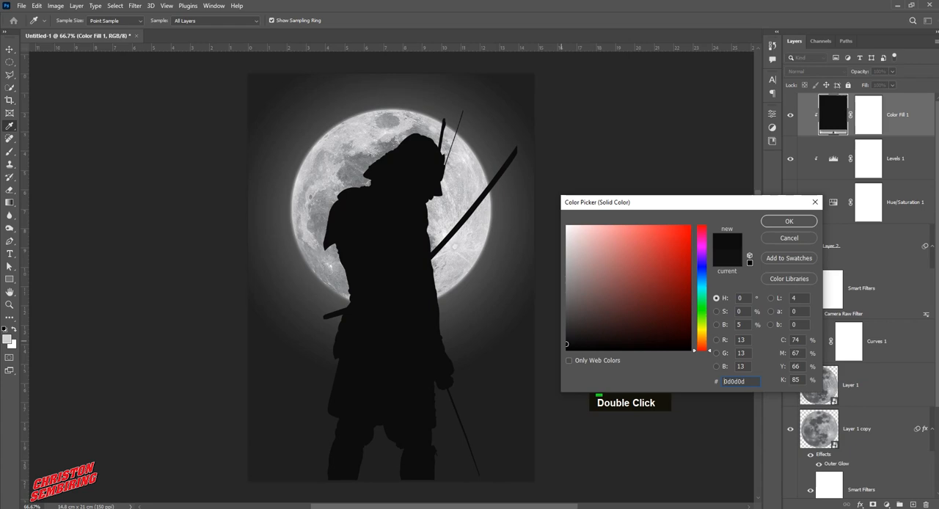
{"action": "key", "text": "Return"}
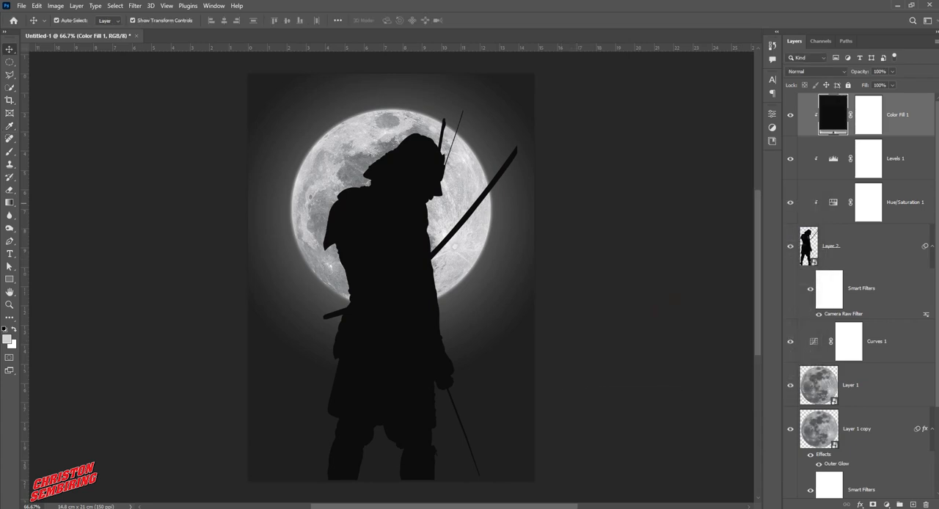
Add a second Solid Color fill layer in dark gray, about #434343, and clip it to the samurai
{"action": "left_click", "coordinate": [886, 504]}
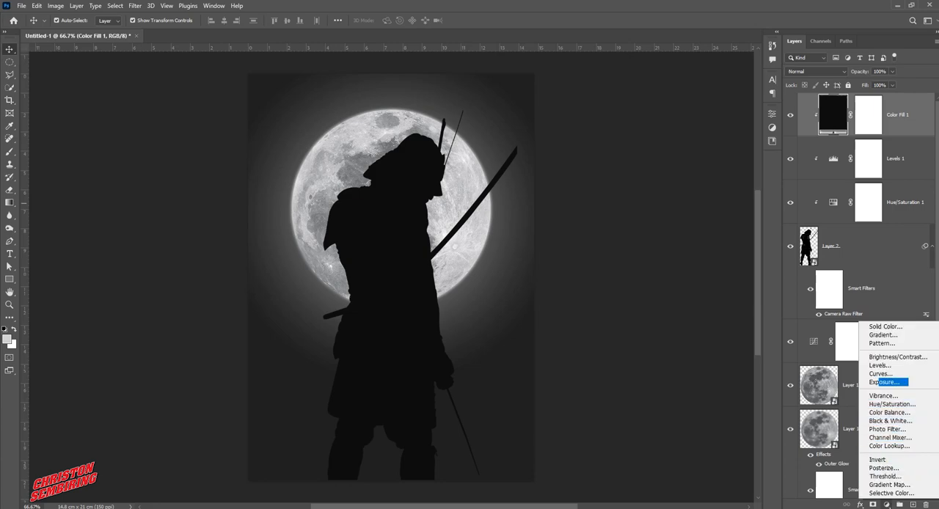
{"action": "left_click", "coordinate": [885, 326]}
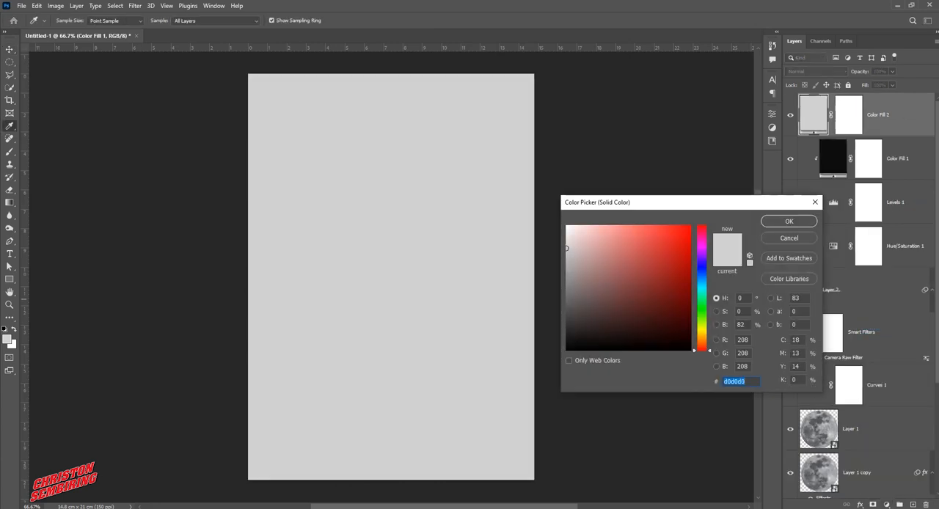
{"action": "left_click_drag", "start_coordinate": [567, 248], "coordinate": [566, 317]}
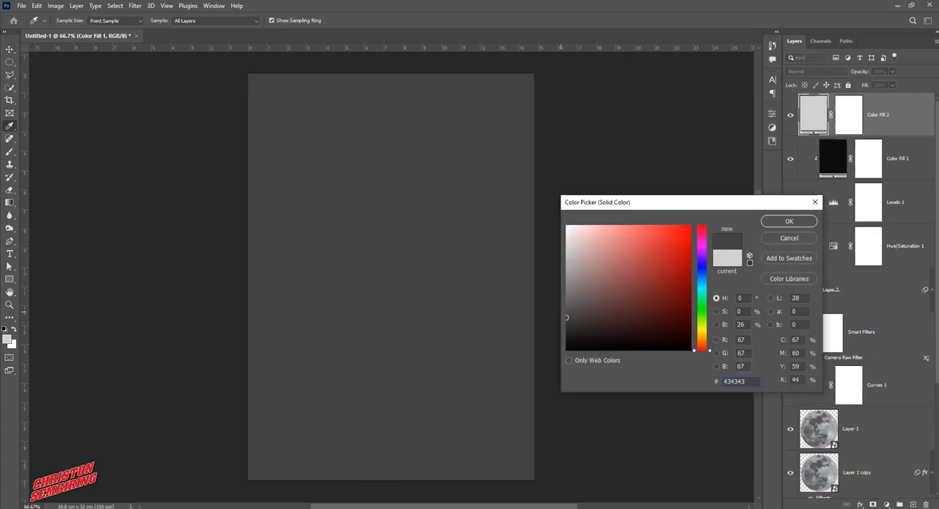
{"action": "key", "text": "Return"}
{"action": "right_click", "coordinate": [876, 116]}
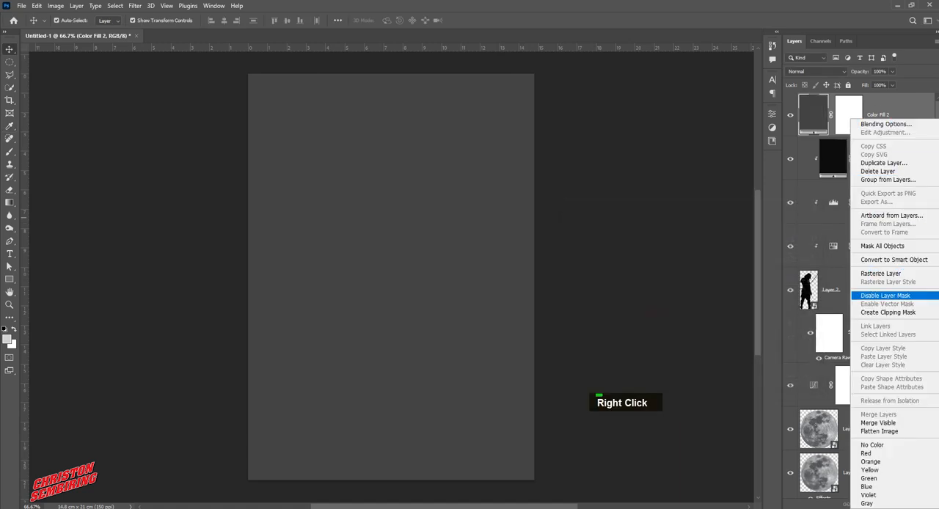
{"action": "left_click", "coordinate": [888, 313]}
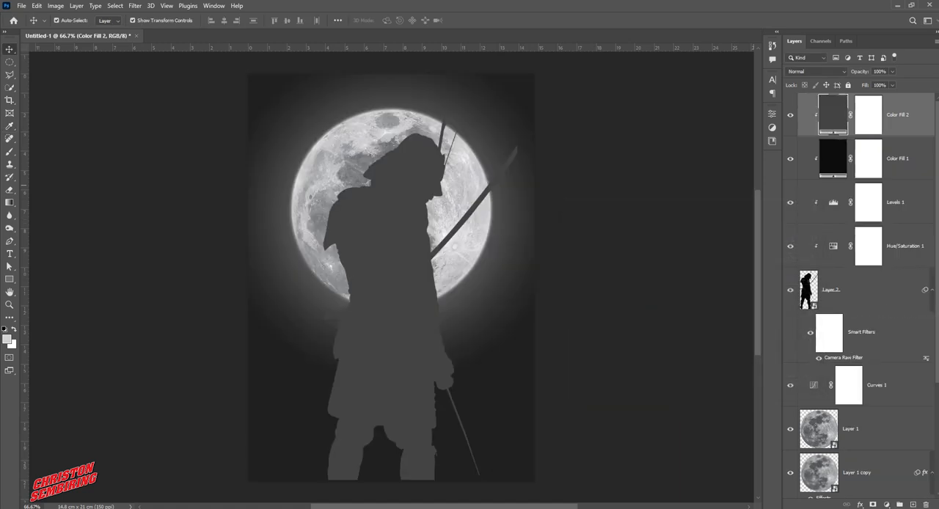
Set the Color Fill 2 color to about #3b3b3b and invert its layer mask to black
{"action": "double_click", "coordinate": [832, 115]}
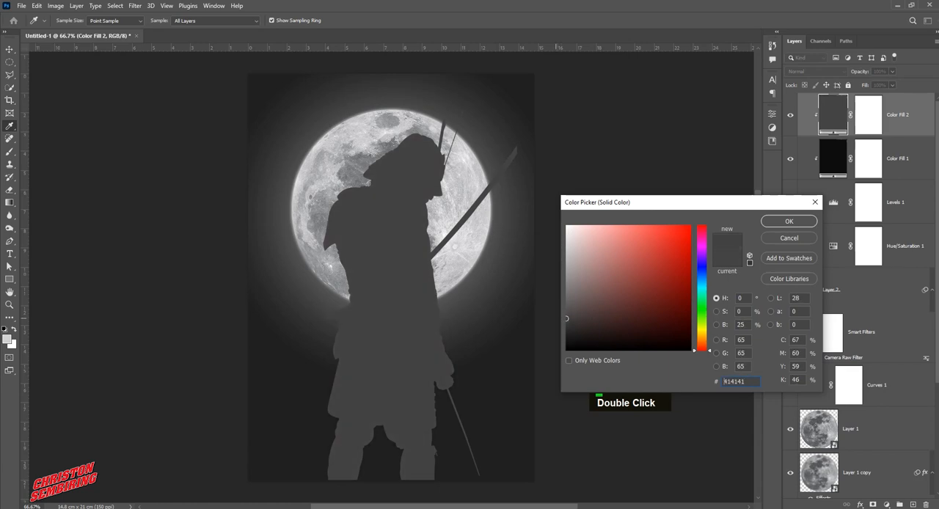
{"action": "left_click_drag", "start_coordinate": [567, 318], "coordinate": [566, 321]}
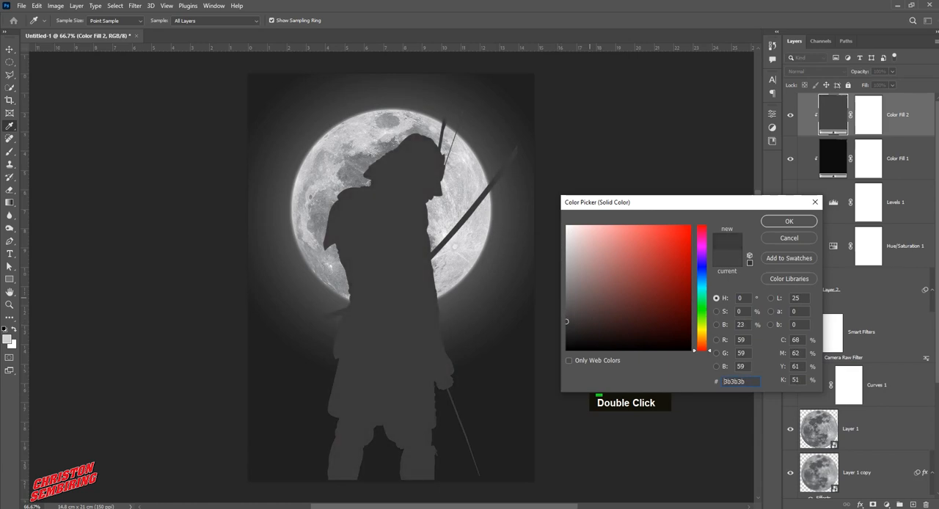
{"action": "key", "text": "Return"}
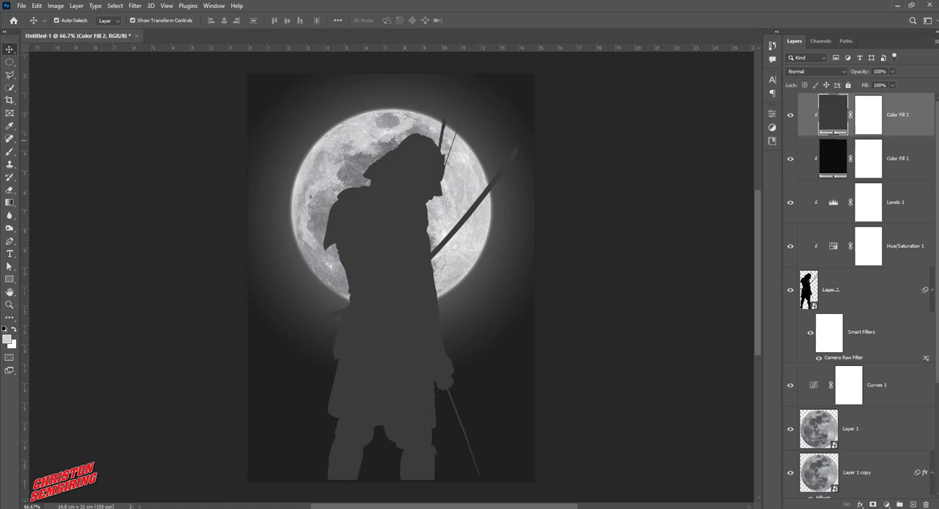
{"action": "left_click", "coordinate": [868, 117]}
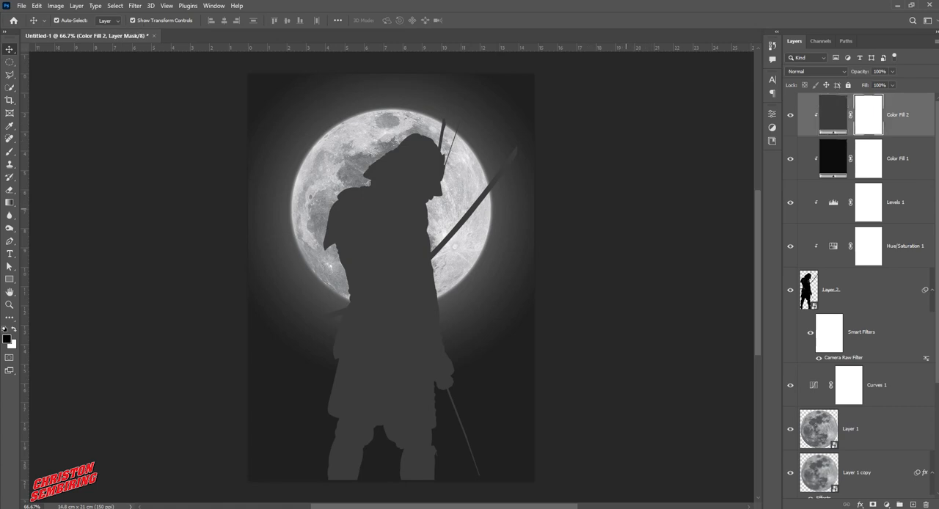
{"action": "key", "text": "ctrl+i"}
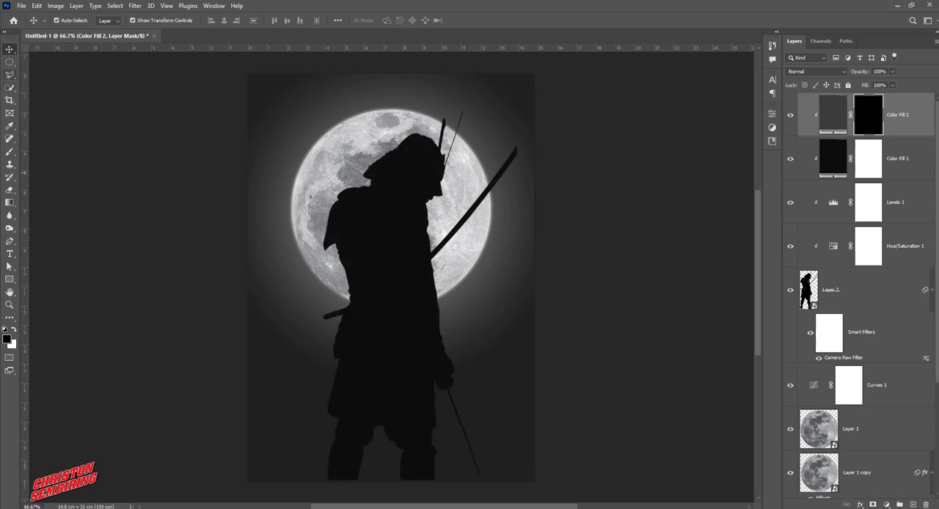
{"action": "left_click", "coordinate": [10, 164]}
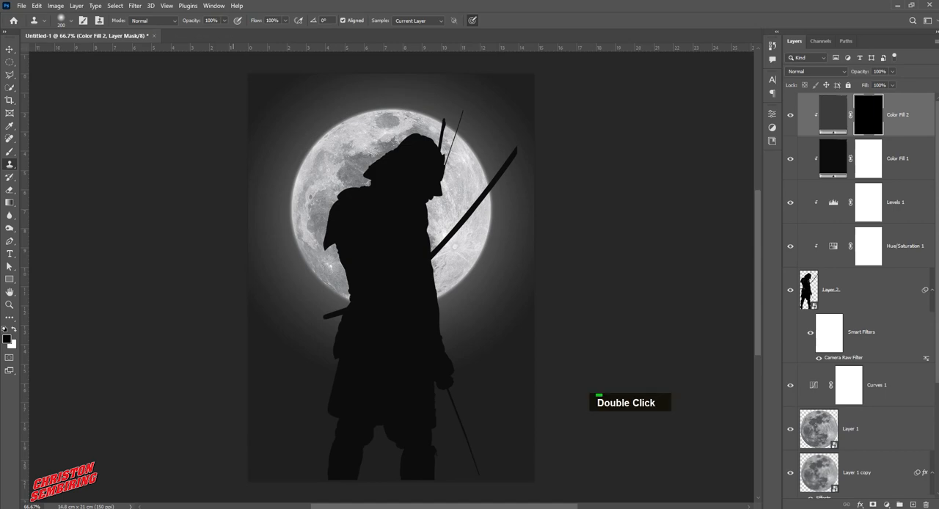
{"action": "left_click", "coordinate": [224, 20]}
{"action": "left_click_drag", "start_coordinate": [226, 32], "coordinate": [187, 31]}
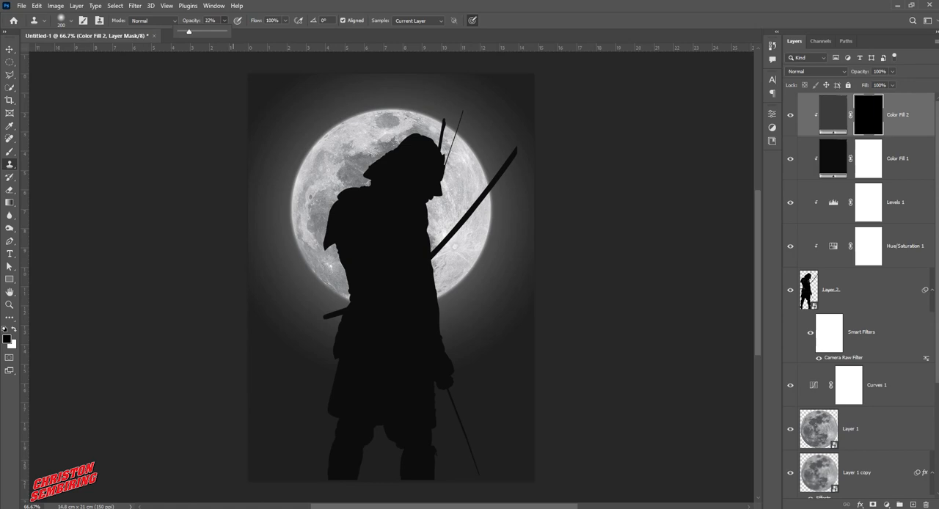
{"action": "key", "text": "bracketright"}
{"action": "key", "text": "bracketright"}
{"action": "key", "text": "bracketright"}
{"action": "key", "text": "bracketright"}
{"action": "key", "text": "bracketright"}
{"action": "key", "text": "bracketright"}
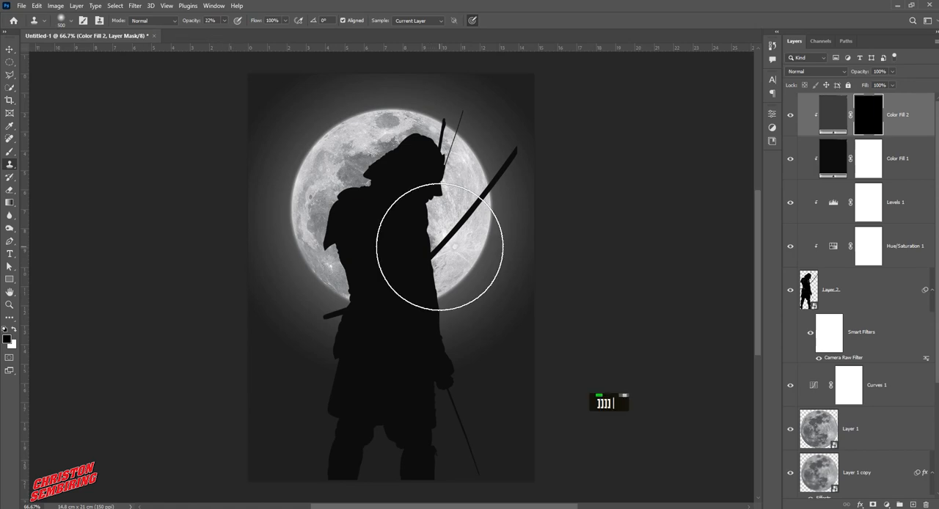
{"action": "left_click", "coordinate": [444, 250]}
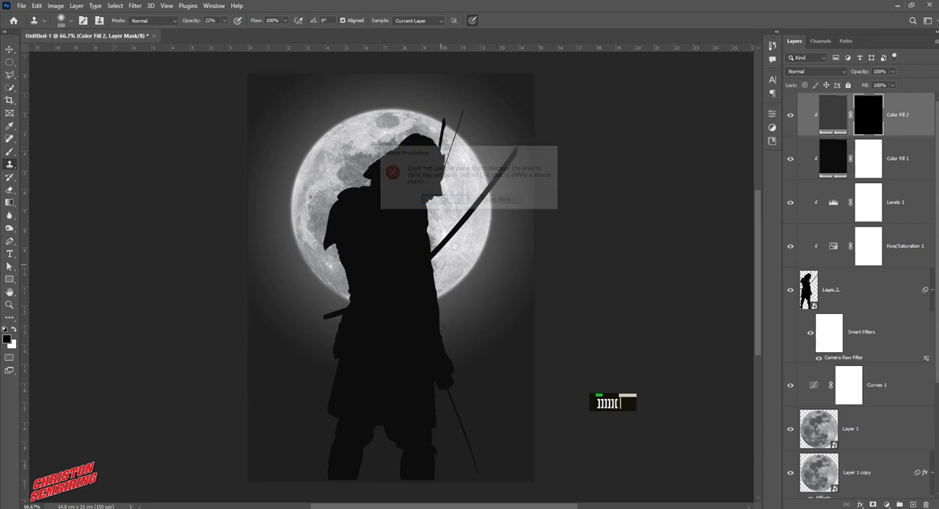
{"action": "left_click", "coordinate": [444, 200]}
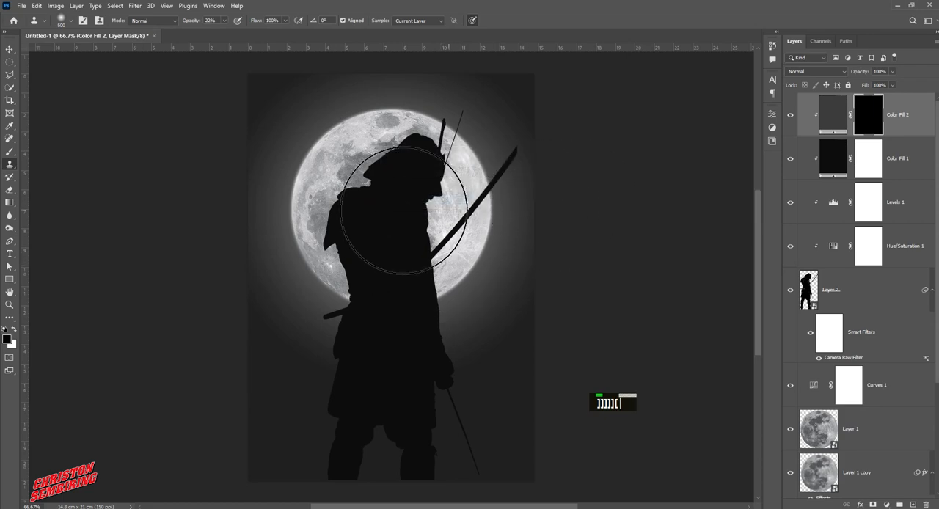
With a 500 px soft white brush at 20% opacity, paint the Color Fill 2 mask over the samurai's chest, back and raised sword
{"action": "left_click", "coordinate": [10, 151]}
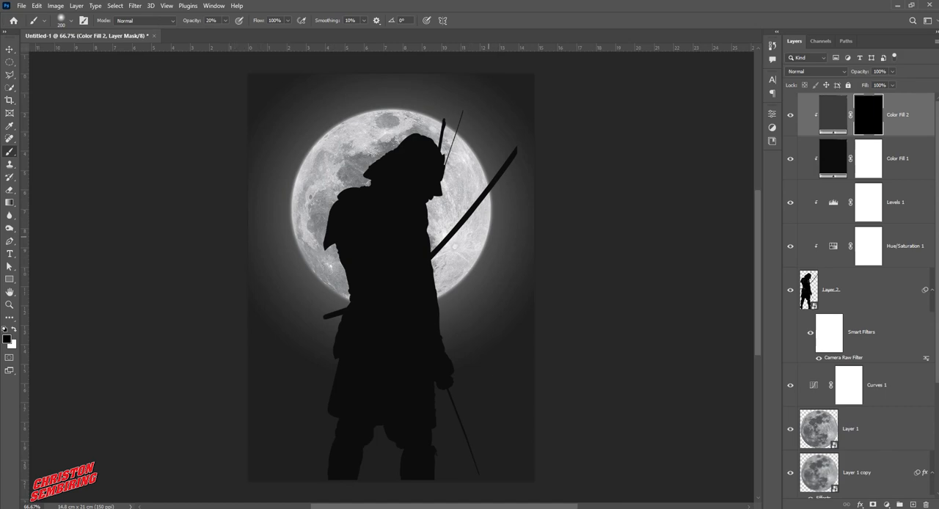
{"action": "key", "text": "bracketright"}
{"action": "key", "text": "bracketright"}
{"action": "key", "text": "bracketright"}
{"action": "key", "text": "bracketright"}
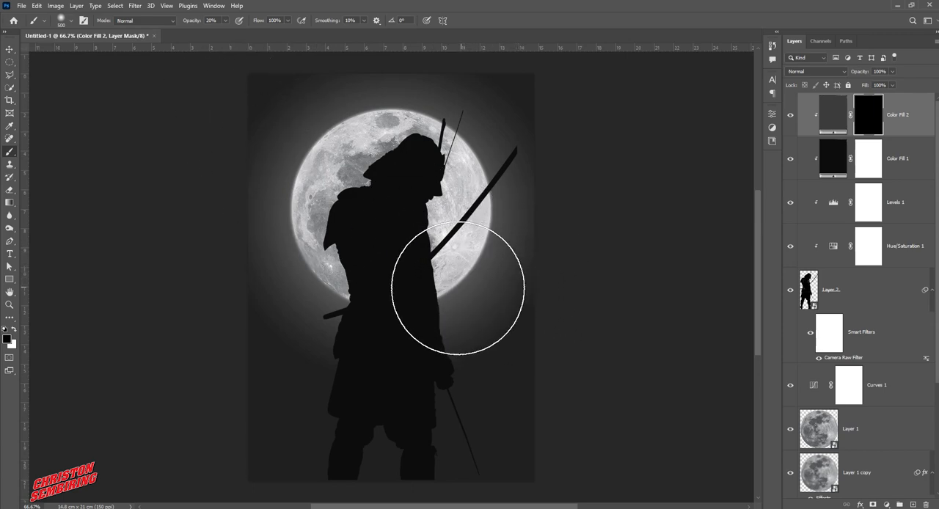
{"action": "key", "text": "x"}
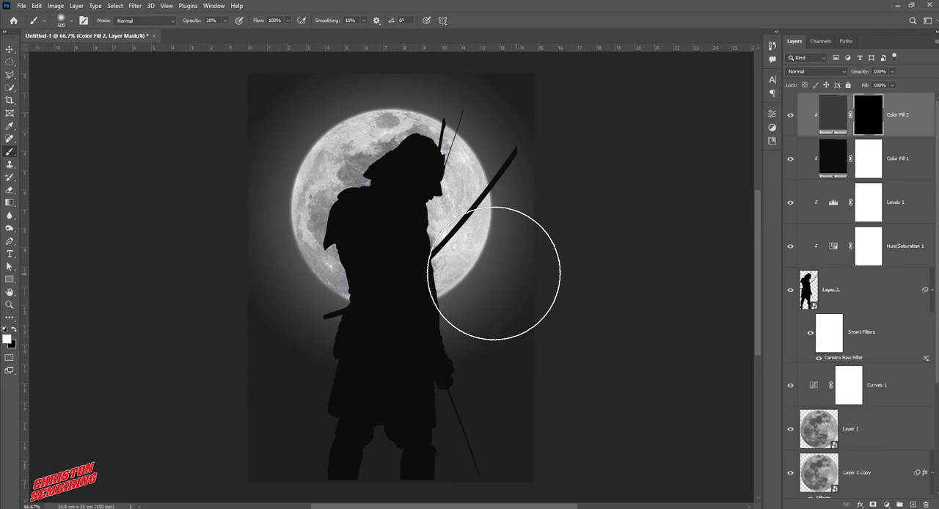
{"action": "left_click", "coordinate": [459, 283]}
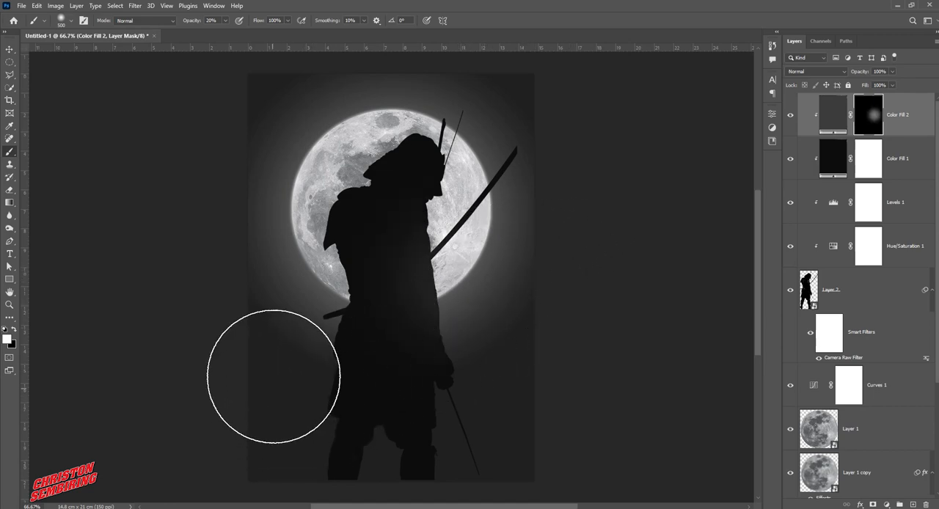
{"action": "mouse_move", "coordinate": [276, 277]}
{"action": "left_mouse_down"}
{"action": "mouse_move", "coordinate": [277, 311]}
{"action": "mouse_move", "coordinate": [281, 154]}
{"action": "left_mouse_up"}
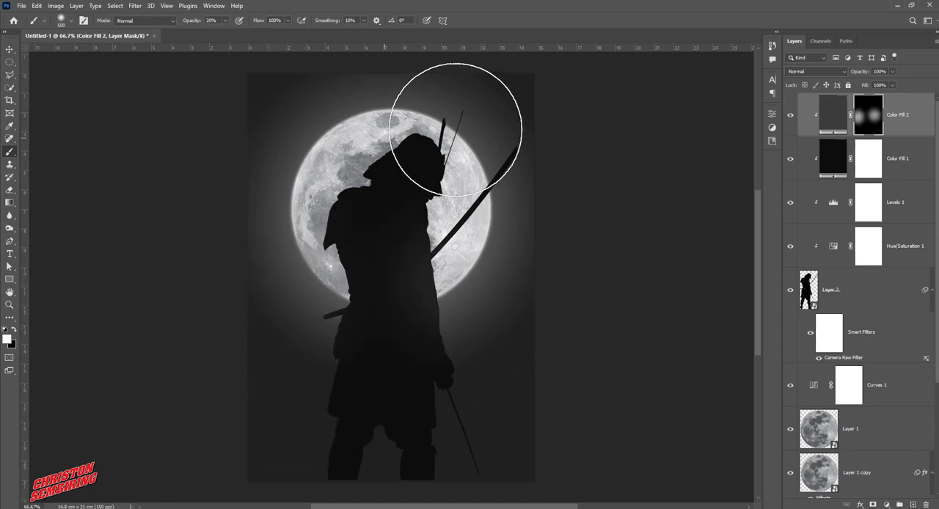
{"action": "mouse_move", "coordinate": [510, 179]}
{"action": "left_mouse_down"}
{"action": "mouse_move", "coordinate": [550, 168]}
{"action": "mouse_move", "coordinate": [535, 210]}
{"action": "mouse_move", "coordinate": [559, 225]}
{"action": "left_mouse_up"}
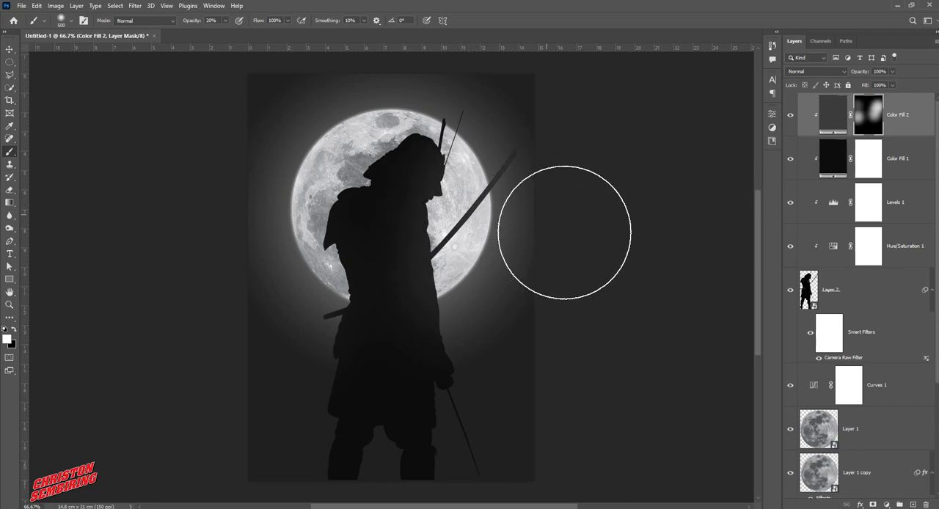
Extend the faint white mask painting along the coat's back edge, the front arm and the area behind the shoulders
{"action": "mouse_move", "coordinate": [295, 370]}
{"action": "left_mouse_down"}
{"action": "mouse_move", "coordinate": [257, 395]}
{"action": "mouse_move", "coordinate": [269, 353]}
{"action": "mouse_move", "coordinate": [318, 320]}
{"action": "left_mouse_up"}
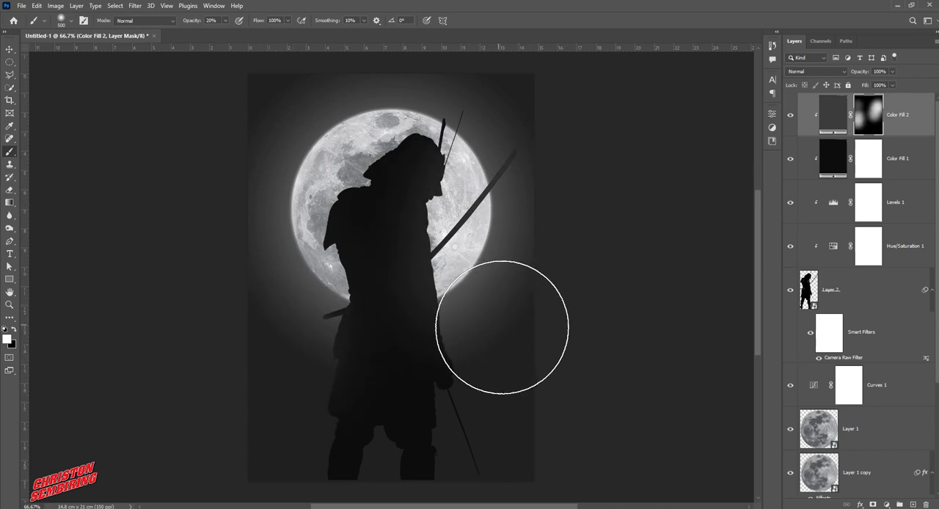
{"action": "mouse_move", "coordinate": [503, 329]}
{"action": "left_mouse_down"}
{"action": "mouse_move", "coordinate": [514, 361]}
{"action": "mouse_move", "coordinate": [511, 292]}
{"action": "mouse_move", "coordinate": [501, 319]}
{"action": "mouse_move", "coordinate": [497, 228]}
{"action": "mouse_move", "coordinate": [506, 228]}
{"action": "mouse_move", "coordinate": [438, 193]}
{"action": "left_mouse_up"}
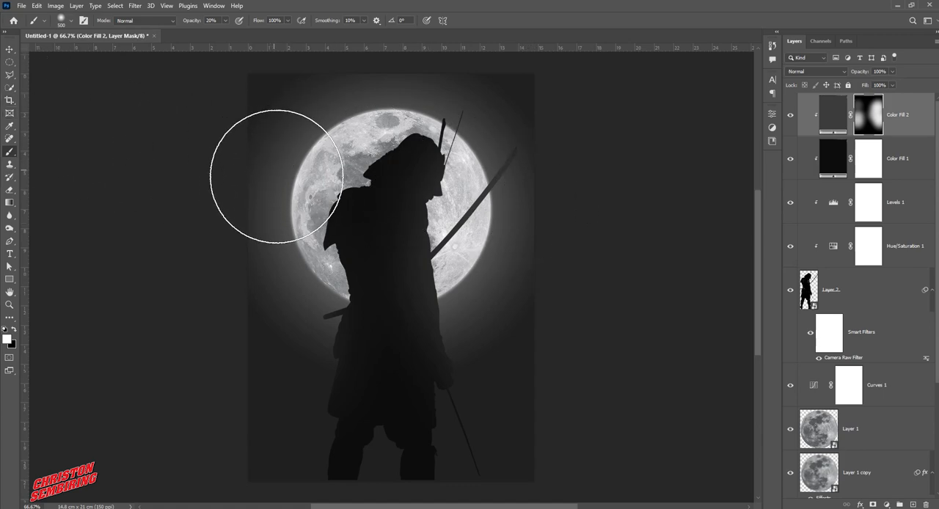
{"action": "left_click_drag", "start_coordinate": [266, 197], "coordinate": [254, 191]}
{"action": "left_click_drag", "start_coordinate": [321, 130], "coordinate": [326, 156]}
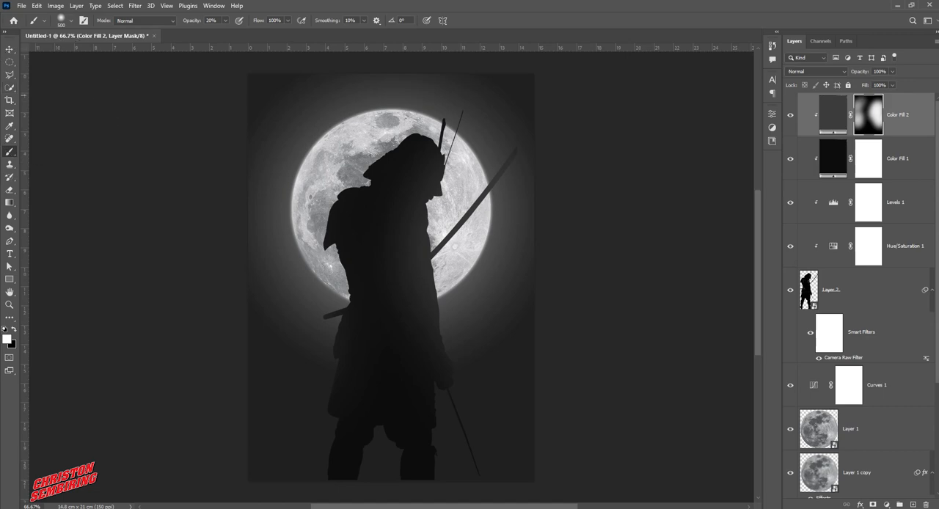
Set the brush to 100% opacity and 40 px and paint the mask white along the torso's front edge below the raised sword
{"action": "left_click", "coordinate": [226, 21]}
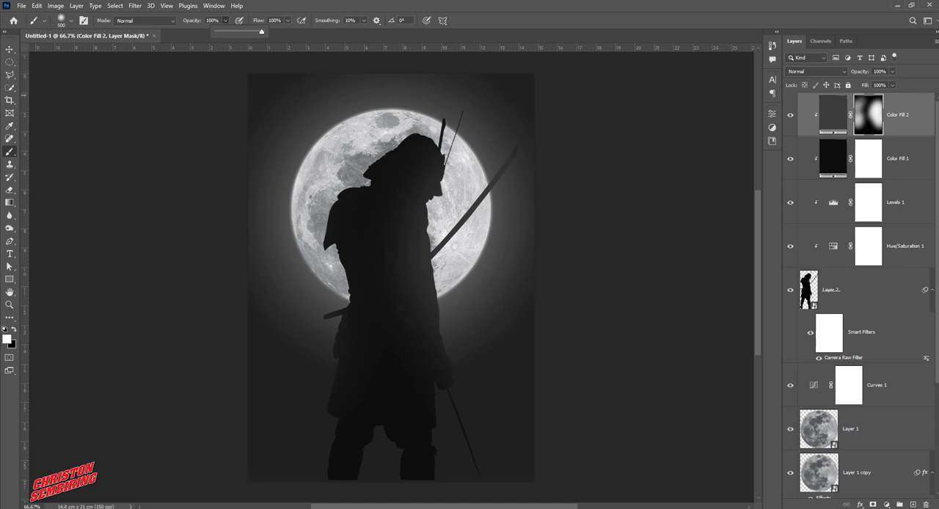
{"action": "key", "text": "bracketleft"}
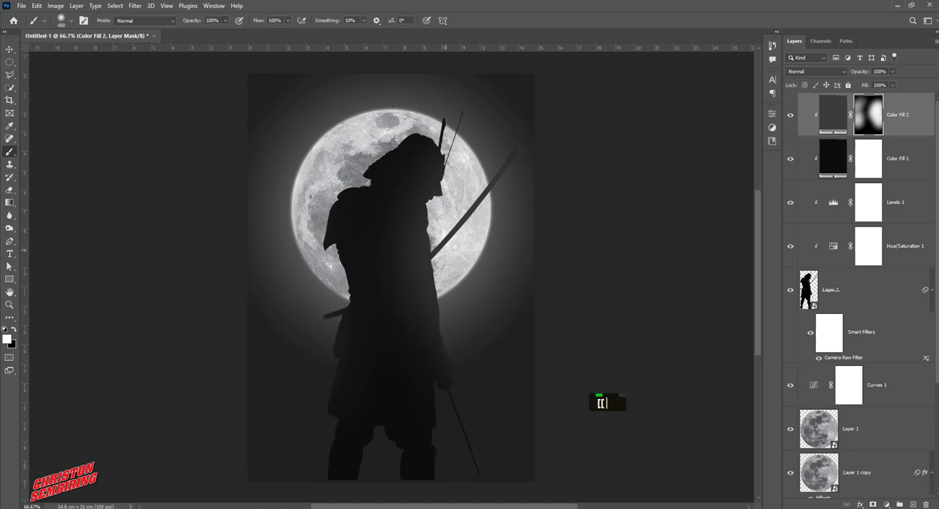
{"action": "key", "text": "bracketleft"}
{"action": "key", "text": "bracketleft"}
{"action": "key", "text": "bracketleft"}
{"action": "key", "text": "bracketleft"}
{"action": "key", "text": "bracketleft"}
{"action": "key", "text": "bracketleft"}
{"action": "key", "text": "bracketleft"}
{"action": "key", "text": "bracketleft"}
{"action": "key", "text": "bracketleft"}
{"action": "key", "text": "bracketleft"}
{"action": "key", "text": "bracketleft"}
{"action": "key", "text": "bracketleft"}
{"action": "key", "text": "bracketleft"}
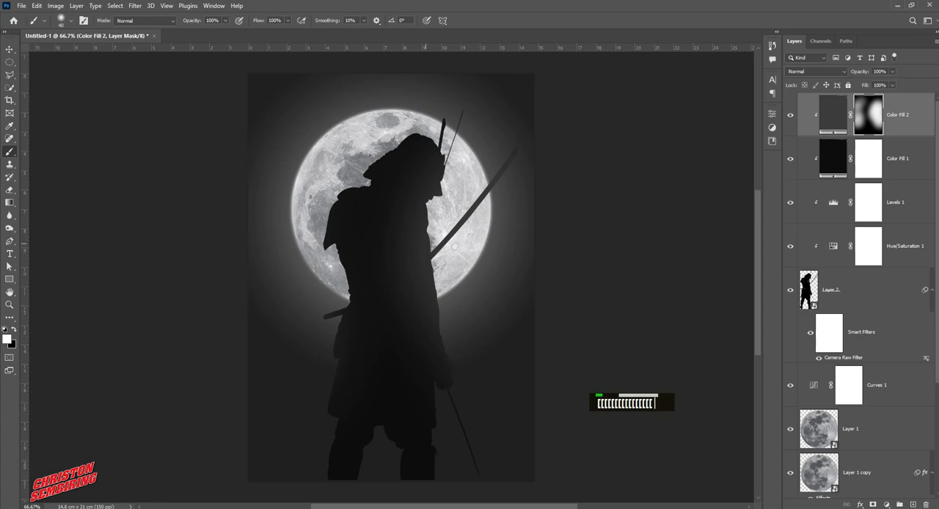
{"action": "key", "text": "ctrl+space"}
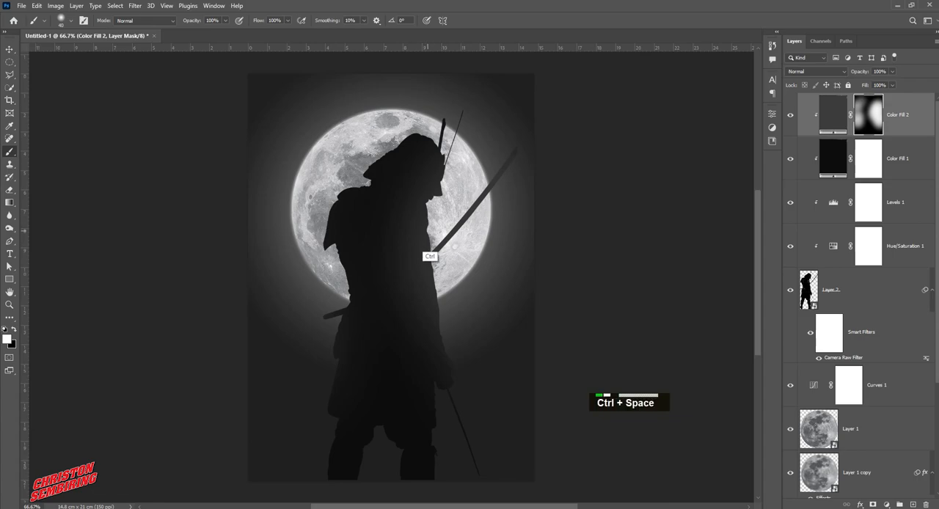
{"action": "left_click", "coordinate": [431, 257], "text": "ctrl"}
{"action": "left_click", "coordinate": [441, 251], "text": "ctrl"}
{"action": "left_click", "coordinate": [440, 249], "text": "ctrl"}
{"action": "left_click_drag", "start_coordinate": [404, 112], "coordinate": [421, 246]}
{"action": "key", "text": "space"}
{"action": "mouse_move", "coordinate": [421, 354]}
{"action": "left_mouse_down"}
{"action": "mouse_move", "coordinate": [402, 190]}
{"action": "mouse_move", "coordinate": [428, 316]}
{"action": "left_mouse_up"}
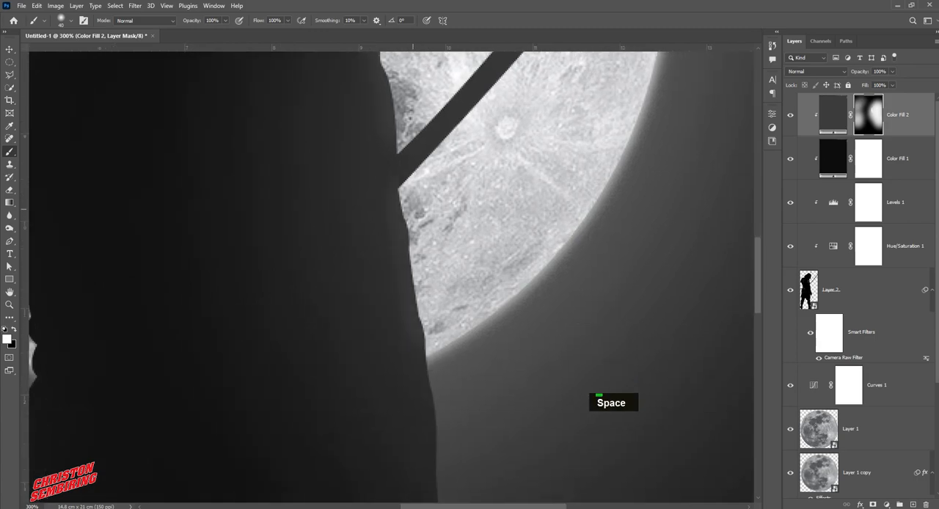
Continue the white rim highlight down the front of the forearm to the sword hand
{"action": "key", "text": "space"}
{"action": "mouse_move", "coordinate": [436, 470]}
{"action": "left_mouse_down"}
{"action": "mouse_move", "coordinate": [383, 246]}
{"action": "mouse_move", "coordinate": [392, 334]}
{"action": "mouse_move", "coordinate": [439, 443]}
{"action": "left_mouse_up"}
{"action": "key", "text": "space"}
{"action": "left_click_drag", "start_coordinate": [516, 426], "coordinate": [487, 227]}
{"action": "left_click_drag", "start_coordinate": [434, 276], "coordinate": [446, 316]}
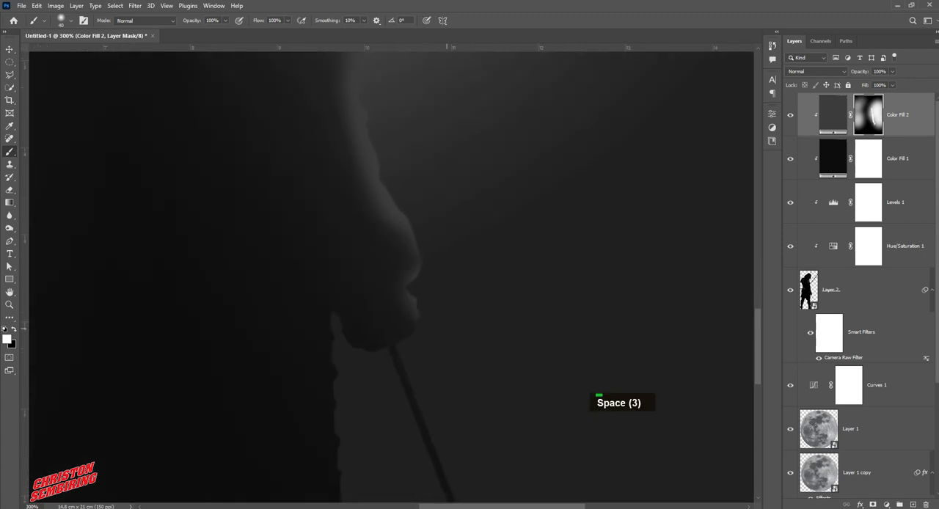
Reduce the brush to 25 px and paint a rim highlight down the coat's front edge below the hand
{"action": "key", "text": "space"}
{"action": "left_click_drag", "start_coordinate": [477, 369], "coordinate": [484, 254]}
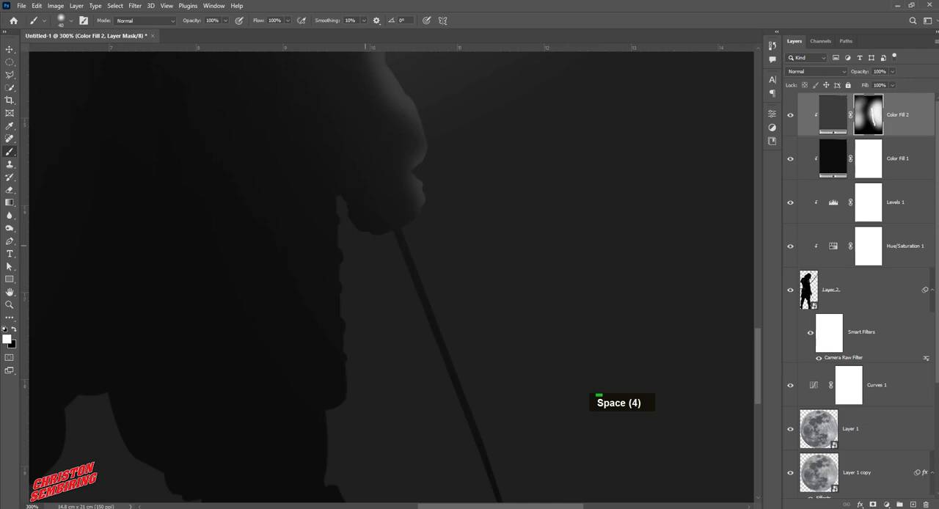
{"action": "key", "text": "bracketleft"}
{"action": "key", "text": "bracketleft"}
{"action": "key", "text": "bracketleft"}
{"action": "mouse_move", "coordinate": [338, 196]}
{"action": "left_mouse_down"}
{"action": "mouse_move", "coordinate": [336, 403]}
{"action": "mouse_move", "coordinate": [343, 360]}
{"action": "mouse_move", "coordinate": [344, 440]}
{"action": "mouse_move", "coordinate": [351, 266]}
{"action": "left_mouse_up"}
{"action": "key", "text": "space"}
{"action": "key", "text": "space"}
Lower the brush opacity to 50% and paint a softer rim highlight along the front lower leg
{"action": "left_click", "coordinate": [225, 21]}
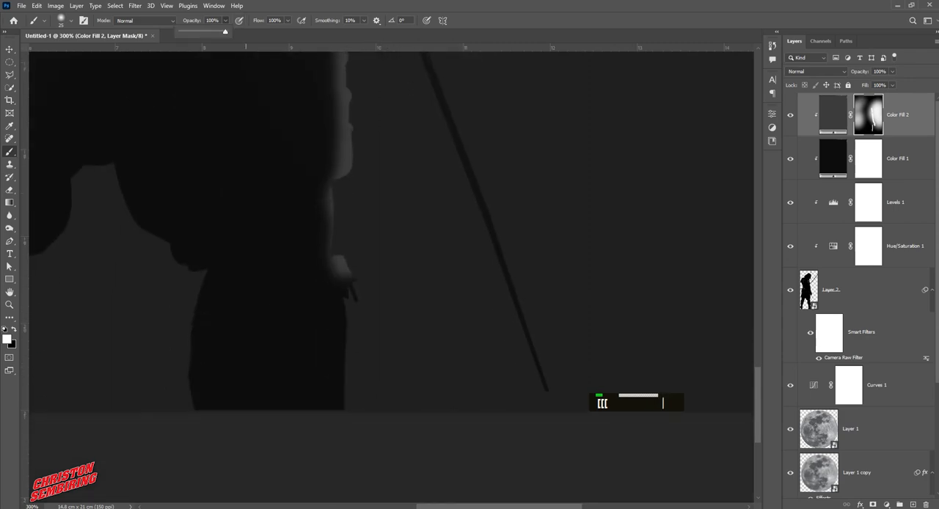
{"action": "left_click_drag", "start_coordinate": [226, 31], "coordinate": [204, 31]}
{"action": "type", "text": "50"}
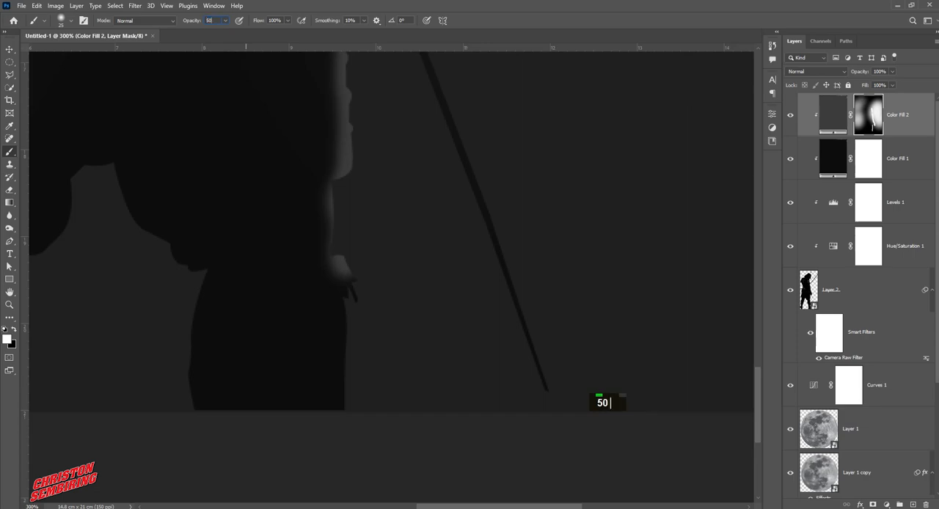
{"action": "key", "text": "Return"}
{"action": "left_click_drag", "start_coordinate": [352, 341], "coordinate": [352, 407]}
{"action": "left_click_drag", "start_coordinate": [372, 183], "coordinate": [390, 390]}
{"action": "left_click", "coordinate": [389, 380], "text": "ctrl+alt"}
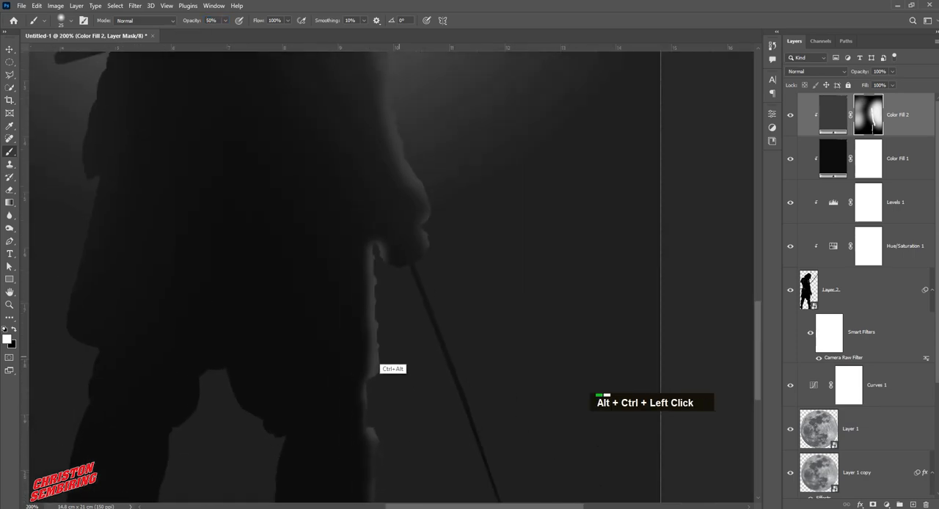
Paint the mask black with a 64 px brush to darken the coat area inside the rim highlight near the sword hand
{"action": "double_click", "coordinate": [387, 376], "text": "ctrl"}
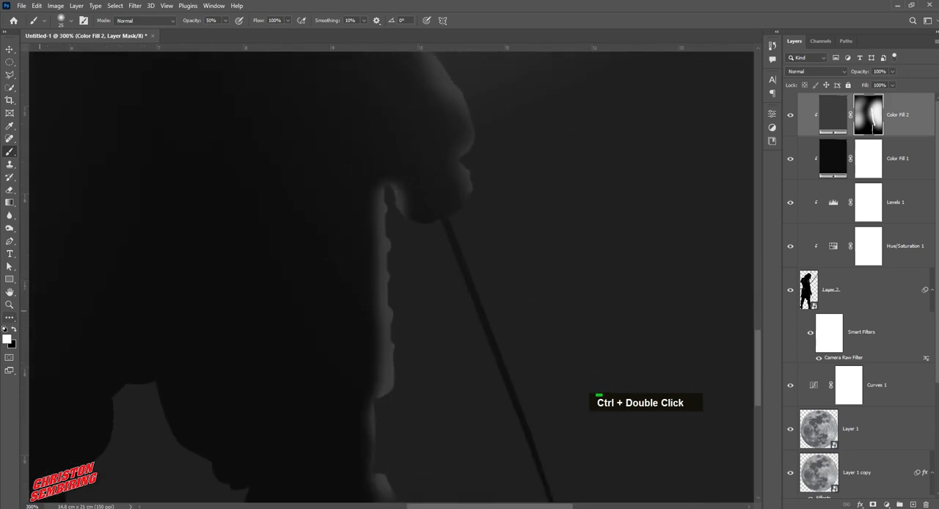
{"action": "key", "text": "x"}
{"action": "left_click_drag", "start_coordinate": [322, 212], "coordinate": [351, 235]}
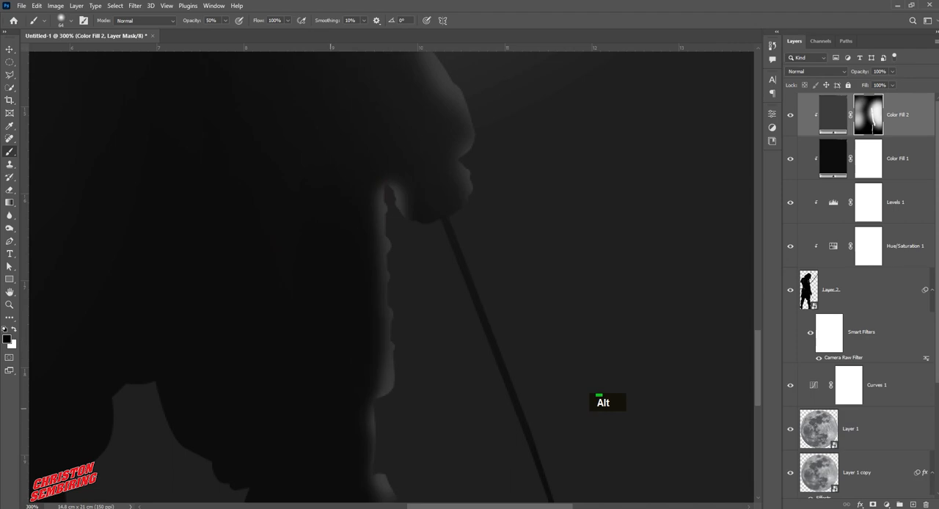
{"action": "left_click_drag", "start_coordinate": [329, 371], "coordinate": [314, 244]}
{"action": "left_click_drag", "start_coordinate": [326, 93], "coordinate": [361, 338]}
{"action": "mouse_move", "coordinate": [388, 247]}
{"action": "left_mouse_down"}
{"action": "mouse_move", "coordinate": [379, 106]}
{"action": "mouse_move", "coordinate": [400, 277]}
{"action": "left_mouse_up"}
{"action": "double_click", "coordinate": [403, 277]}
Darken the inner forearm and sleeve up toward the chest with black on the mask, keeping the front rim highlight
{"action": "left_click_drag", "start_coordinate": [449, 444], "coordinate": [395, 336]}
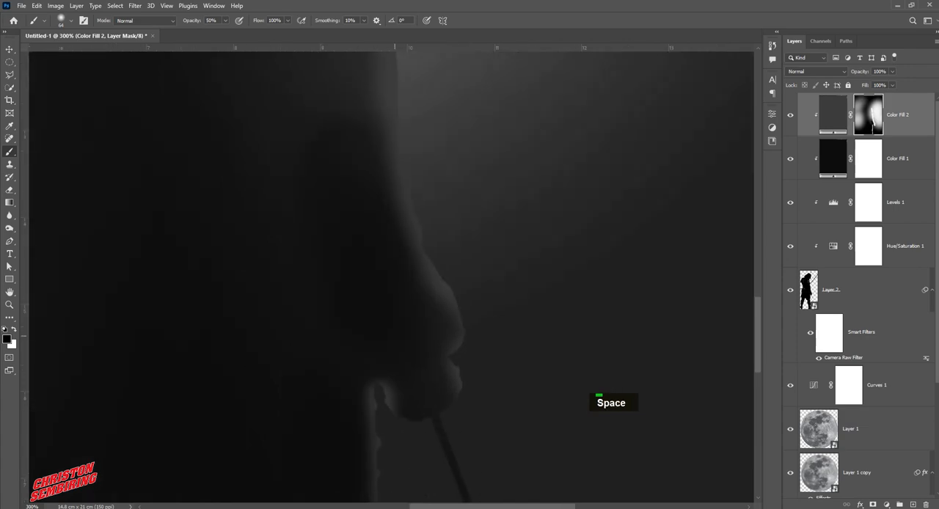
{"action": "left_click_drag", "start_coordinate": [337, 68], "coordinate": [364, 276]}
{"action": "mouse_move", "coordinate": [359, 276]}
{"action": "left_mouse_down"}
{"action": "mouse_move", "coordinate": [371, 273]}
{"action": "mouse_move", "coordinate": [334, 150]}
{"action": "mouse_move", "coordinate": [368, 330]}
{"action": "mouse_move", "coordinate": [358, 272]}
{"action": "left_mouse_up"}
{"action": "mouse_move", "coordinate": [346, 194]}
{"action": "left_mouse_down"}
{"action": "mouse_move", "coordinate": [365, 358]}
{"action": "mouse_move", "coordinate": [379, 228]}
{"action": "mouse_move", "coordinate": [367, 180]}
{"action": "left_mouse_up"}
{"action": "left_click_drag", "start_coordinate": [348, 170], "coordinate": [329, 291]}
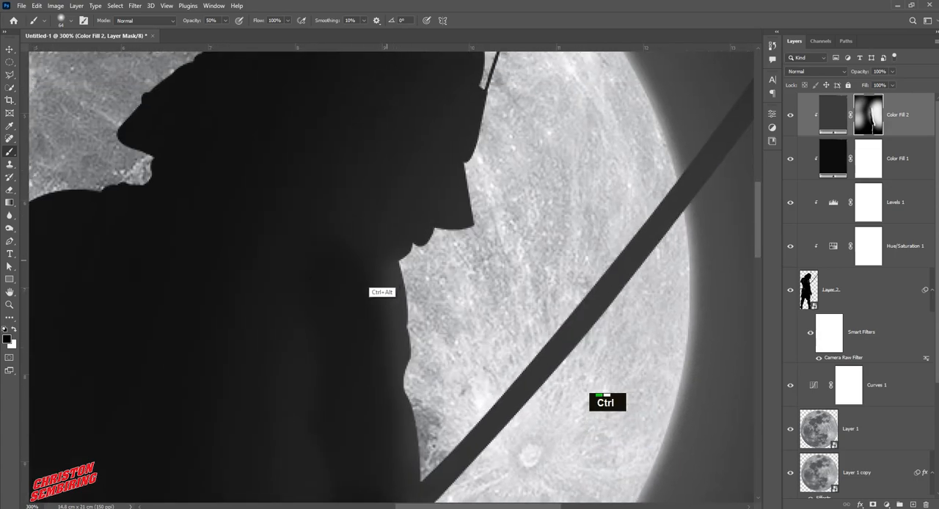
Enlarge the black brush to 123 px and darken the samurai's chest and upper torso on the mask
{"action": "left_click", "coordinate": [370, 289], "text": "ctrl+alt"}
{"action": "left_click", "coordinate": [379, 314], "text": "ctrl+alt"}
{"action": "left_click", "coordinate": [380, 314], "text": "ctrl+alt"}
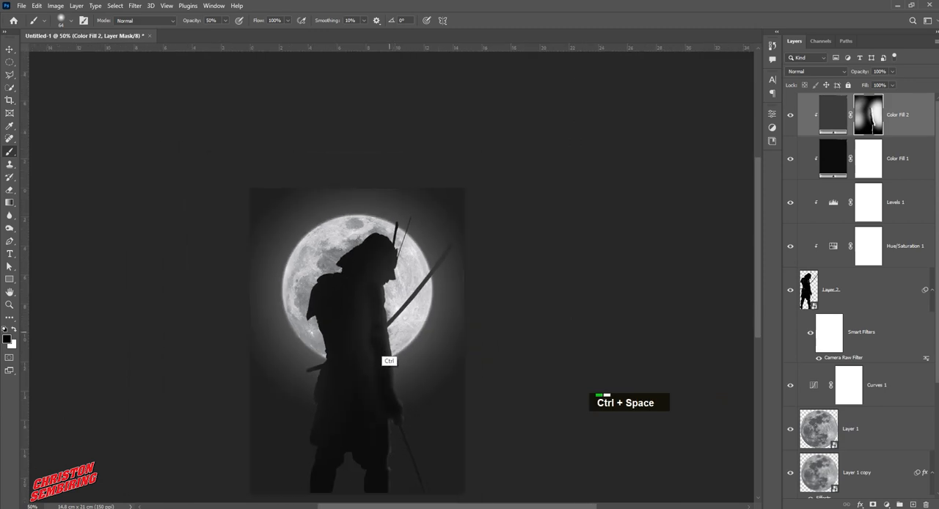
{"action": "left_click", "coordinate": [381, 363], "text": "ctrl"}
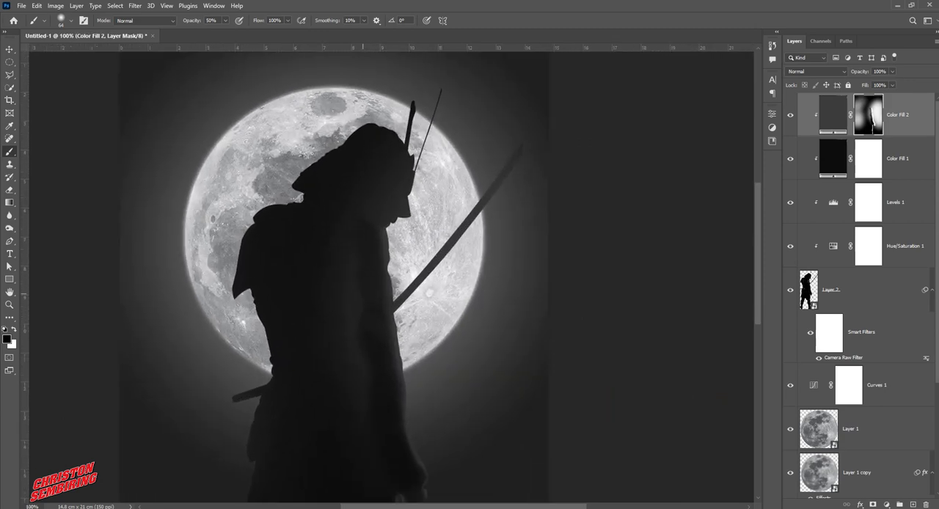
{"action": "mouse_move", "coordinate": [361, 293]}
{"action": "left_mouse_down"}
{"action": "mouse_move", "coordinate": [379, 291]}
{"action": "mouse_move", "coordinate": [351, 287]}
{"action": "left_mouse_up"}
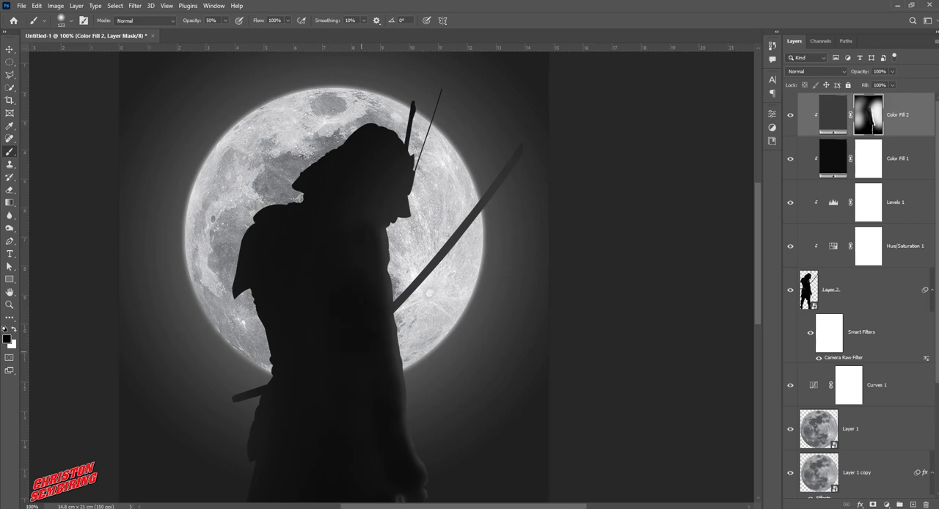
{"action": "left_click_drag", "start_coordinate": [356, 289], "coordinate": [361, 262]}
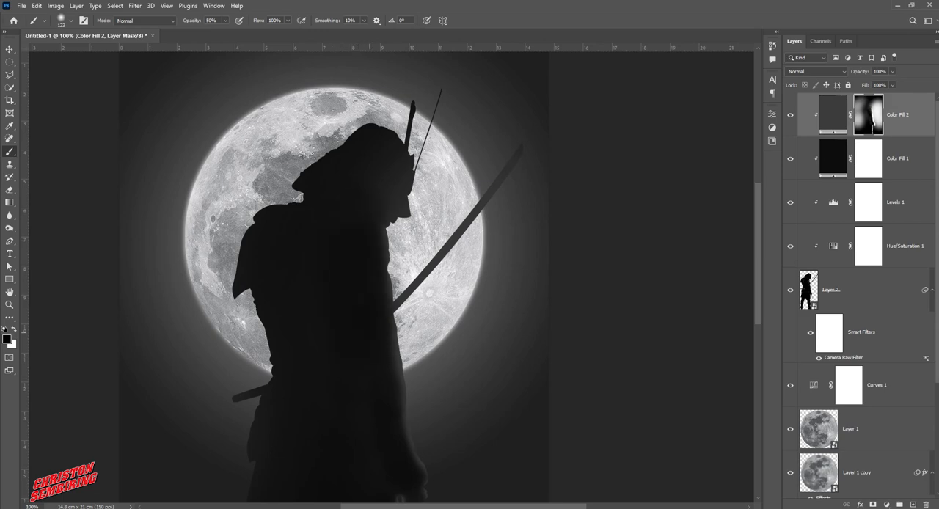
{"action": "mouse_move", "coordinate": [370, 333]}
{"action": "left_mouse_down"}
{"action": "mouse_move", "coordinate": [376, 396]}
{"action": "mouse_move", "coordinate": [361, 292]}
{"action": "left_mouse_up"}
Paint black over the lower coat and front leg on the mask to soften their highlights
{"action": "key", "text": "space"}
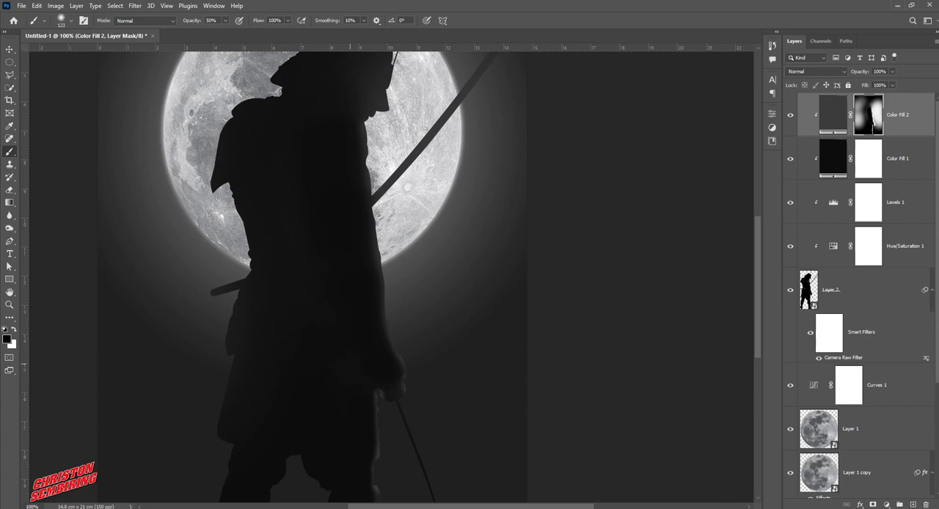
{"action": "left_click", "coordinate": [358, 393]}
{"action": "key", "text": "space"}
{"action": "mouse_move", "coordinate": [371, 464]}
{"action": "left_mouse_down"}
{"action": "mouse_move", "coordinate": [347, 440]}
{"action": "mouse_move", "coordinate": [347, 371]}
{"action": "left_mouse_up"}
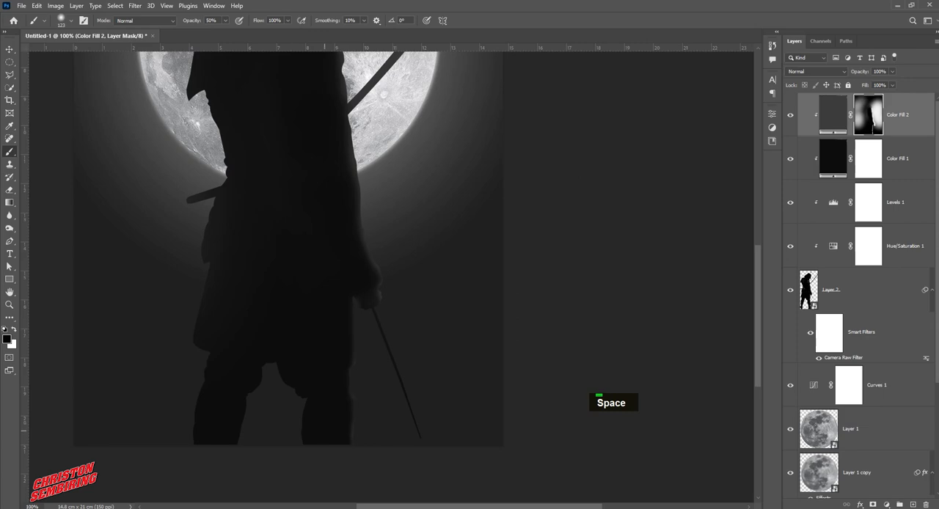
{"action": "key", "text": "space"}
{"action": "left_click_drag", "start_coordinate": [355, 277], "coordinate": [384, 355]}
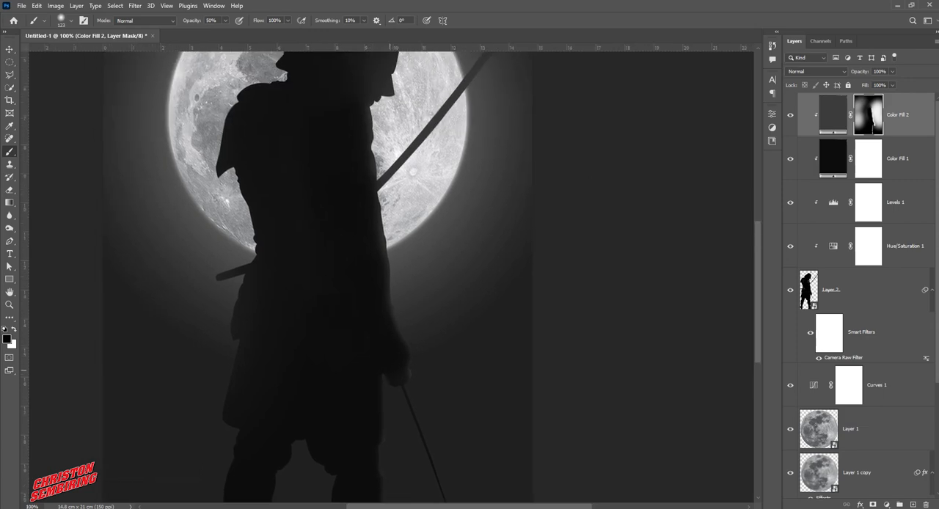
Adjust the black brush up to 166 px and darken the torso and neck area below the helmet on the mask
{"action": "key", "text": "bracketleft"}
{"action": "key", "text": "bracketleft"}
{"action": "key", "text": "bracketleft"}
{"action": "key", "text": "bracketleft"}
{"action": "key", "text": "bracketleft"}
{"action": "key", "text": "bracketleft"}
{"action": "key", "text": "bracketleft"}
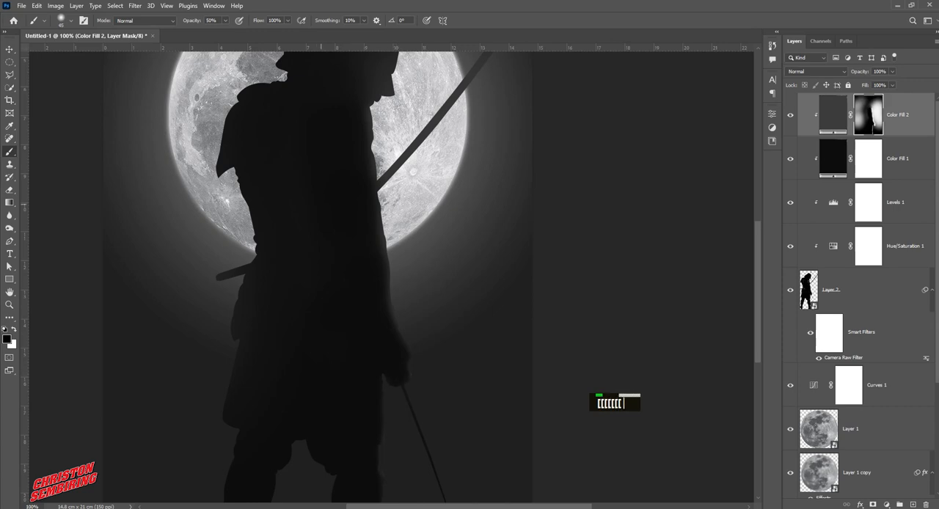
{"action": "key", "text": "space"}
{"action": "mouse_move", "coordinate": [336, 113]}
{"action": "left_mouse_down"}
{"action": "mouse_move", "coordinate": [353, 204]}
{"action": "mouse_move", "coordinate": [385, 197]}
{"action": "mouse_move", "coordinate": [335, 181]}
{"action": "left_mouse_up"}
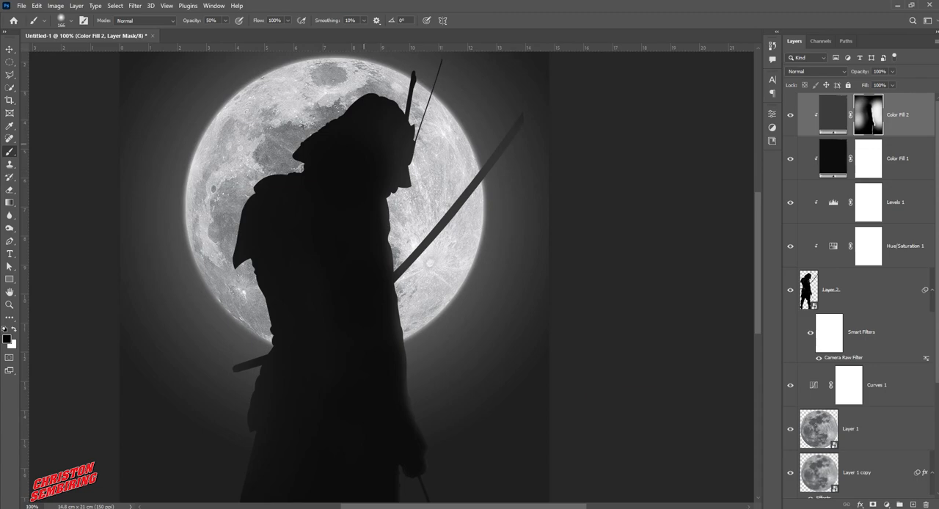
{"action": "left_click", "coordinate": [394, 146], "text": "ctrl"}
{"action": "left_click_drag", "start_coordinate": [380, 144], "coordinate": [372, 248]}
{"action": "left_click", "coordinate": [372, 248], "text": "ctrl"}
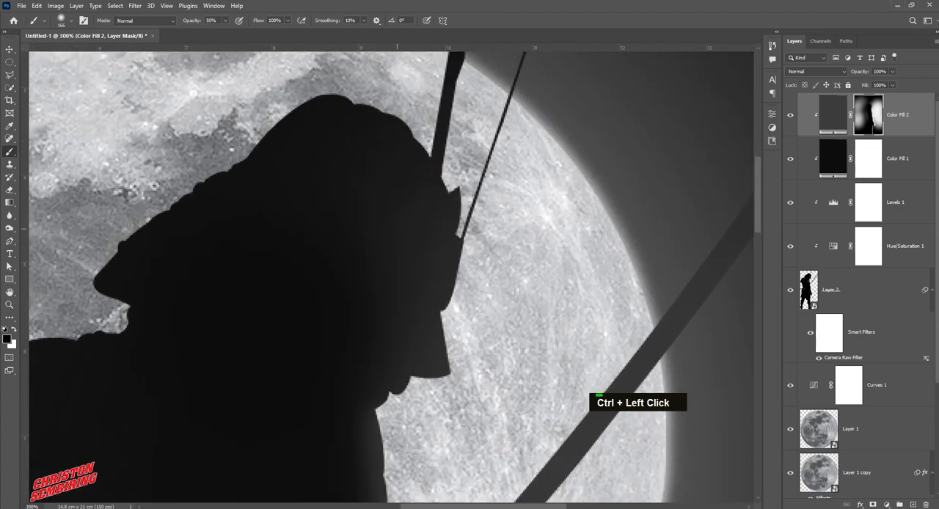
Reduce the brush to 20 px and paint white highlights on the mask along the helmet's front edge and horn
{"action": "mouse_move", "coordinate": [440, 222]}
{"action": "left_mouse_down"}
{"action": "mouse_move", "coordinate": [339, 243]}
{"action": "mouse_move", "coordinate": [348, 241]}
{"action": "left_mouse_up"}
{"action": "mouse_move", "coordinate": [457, 185]}
{"action": "left_mouse_down"}
{"action": "mouse_move", "coordinate": [436, 185]}
{"action": "mouse_move", "coordinate": [469, 174]}
{"action": "mouse_move", "coordinate": [449, 180]}
{"action": "left_mouse_up"}
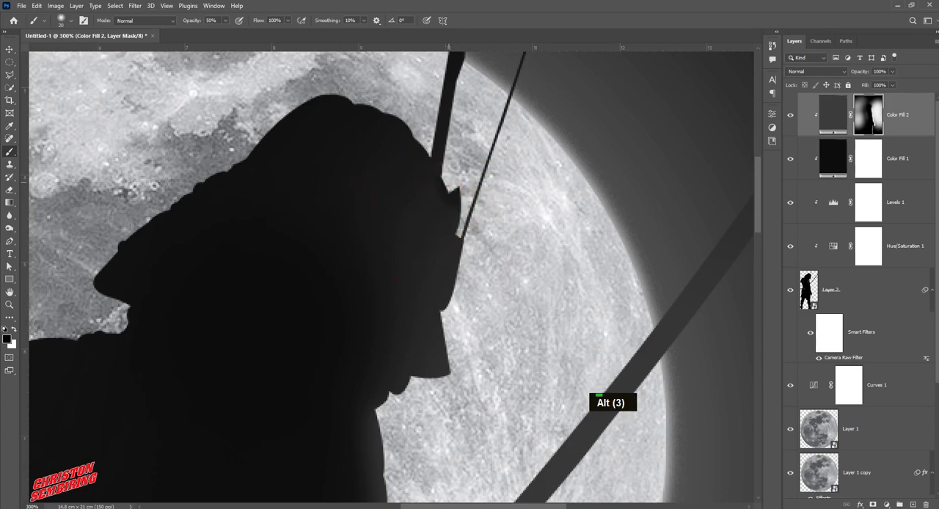
{"action": "key", "text": "ctrl+z"}
{"action": "key", "text": "x"}
{"action": "mouse_move", "coordinate": [440, 180]}
{"action": "left_mouse_down"}
{"action": "mouse_move", "coordinate": [453, 204]}
{"action": "mouse_move", "coordinate": [459, 196]}
{"action": "mouse_move", "coordinate": [464, 354]}
{"action": "left_mouse_up"}
{"action": "key", "text": "space"}
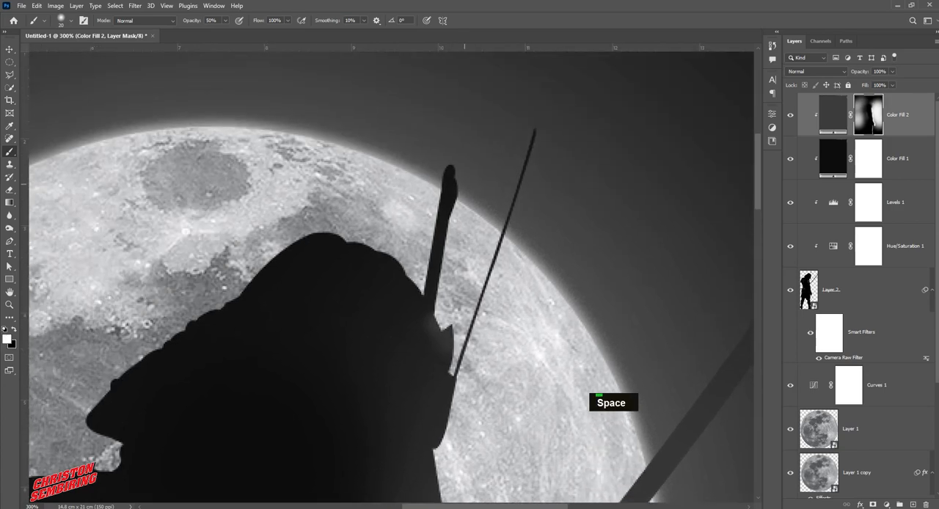
{"action": "left_click", "coordinate": [464, 182]}
{"action": "left_click", "coordinate": [444, 322], "text": "shift"}
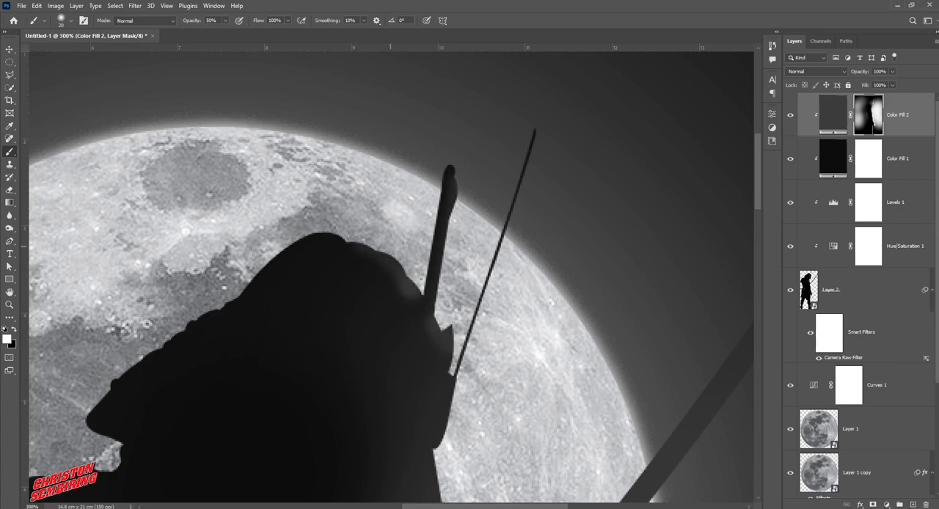
Paint white rim light on the mask along the helmet's crown, rear brim and the samurai's back with a 60 px brush
{"action": "mouse_move", "coordinate": [344, 236]}
{"action": "left_mouse_down"}
{"action": "mouse_move", "coordinate": [316, 223]}
{"action": "mouse_move", "coordinate": [265, 251]}
{"action": "mouse_move", "coordinate": [249, 282]}
{"action": "mouse_move", "coordinate": [117, 385]}
{"action": "mouse_move", "coordinate": [92, 426]}
{"action": "mouse_move", "coordinate": [336, 262]}
{"action": "mouse_move", "coordinate": [329, 308]}
{"action": "mouse_move", "coordinate": [290, 315]}
{"action": "mouse_move", "coordinate": [263, 301]}
{"action": "mouse_move", "coordinate": [300, 306]}
{"action": "mouse_move", "coordinate": [143, 392]}
{"action": "left_mouse_up"}
{"action": "key", "text": "space"}
{"action": "mouse_move", "coordinate": [143, 392]}
{"action": "left_mouse_down"}
{"action": "mouse_move", "coordinate": [187, 374]}
{"action": "mouse_move", "coordinate": [281, 226]}
{"action": "mouse_move", "coordinate": [249, 312]}
{"action": "mouse_move", "coordinate": [230, 438]}
{"action": "mouse_move", "coordinate": [169, 288]}
{"action": "left_mouse_up"}
{"action": "key", "text": "space"}
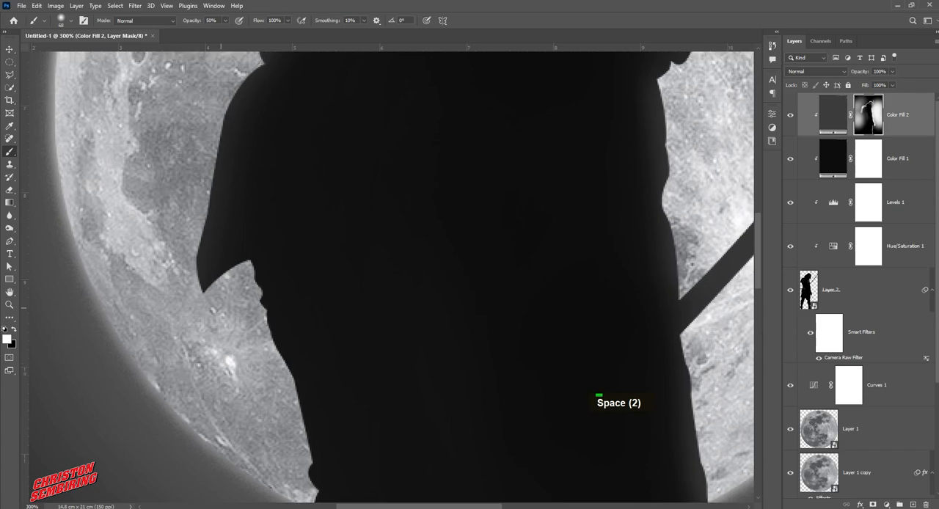
{"action": "mouse_move", "coordinate": [226, 279]}
{"action": "left_mouse_down"}
{"action": "mouse_move", "coordinate": [276, 446]}
{"action": "mouse_move", "coordinate": [280, 188]}
{"action": "left_mouse_up"}
{"action": "key", "text": "space"}
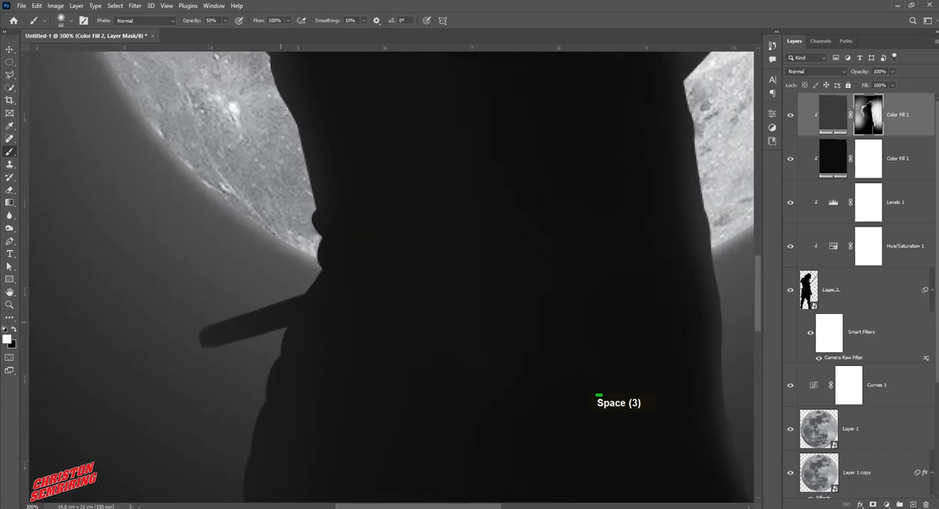
Brighten the sword end protruding behind the waist and the rear edge of the coat with white on the mask
{"action": "left_click_drag", "start_coordinate": [273, 274], "coordinate": [212, 314]}
{"action": "key", "text": "space"}
{"action": "mouse_move", "coordinate": [219, 345]}
{"action": "left_mouse_down"}
{"action": "mouse_move", "coordinate": [270, 148]}
{"action": "mouse_move", "coordinate": [260, 318]}
{"action": "mouse_move", "coordinate": [274, 367]}
{"action": "mouse_move", "coordinate": [282, 131]}
{"action": "mouse_move", "coordinate": [253, 280]}
{"action": "left_mouse_up"}
{"action": "key", "text": "space"}
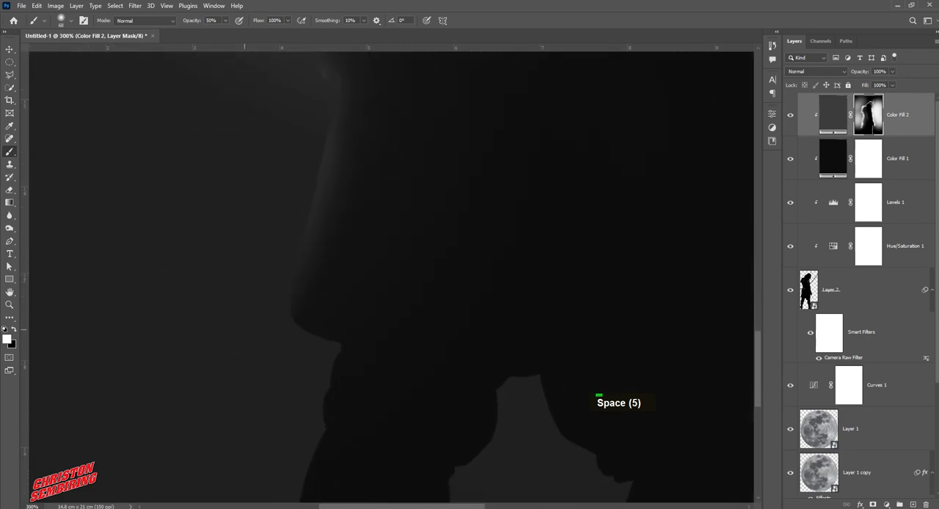
{"action": "left_click_drag", "start_coordinate": [244, 329], "coordinate": [278, 397]}
{"action": "key", "text": "space"}
Paint white rim light on the mask around the coat's lower hem and along the edges of both legs
{"action": "mouse_move", "coordinate": [277, 397]}
{"action": "left_mouse_down"}
{"action": "mouse_move", "coordinate": [311, 193]}
{"action": "mouse_move", "coordinate": [286, 400]}
{"action": "mouse_move", "coordinate": [292, 326]}
{"action": "left_mouse_up"}
{"action": "key", "text": "space"}
{"action": "left_click_drag", "start_coordinate": [448, 253], "coordinate": [327, 312]}
{"action": "left_click_drag", "start_coordinate": [438, 269], "coordinate": [336, 473]}
{"action": "mouse_move", "coordinate": [455, 227]}
{"action": "left_mouse_down"}
{"action": "mouse_move", "coordinate": [538, 334]}
{"action": "mouse_move", "coordinate": [537, 475]}
{"action": "left_mouse_up"}
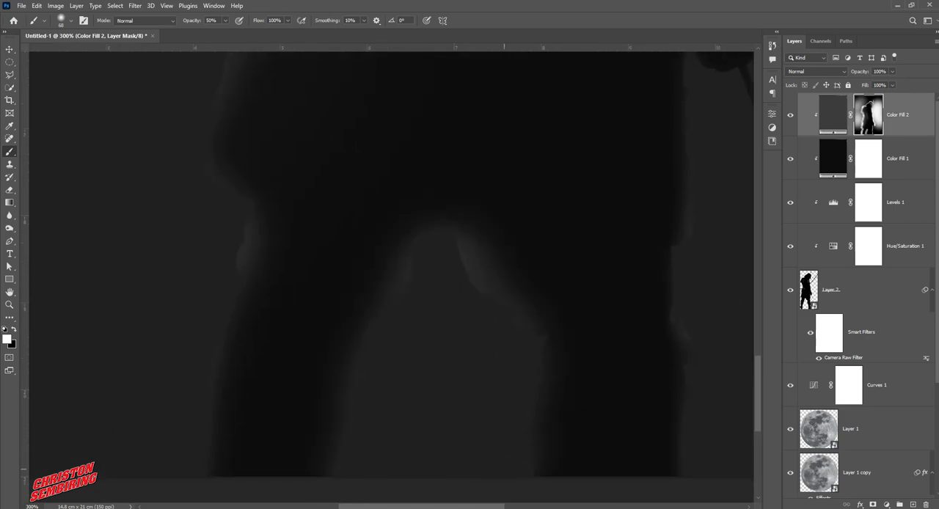
{"action": "left_click", "coordinate": [470, 319], "text": "ctrl+alt"}
{"action": "left_click", "coordinate": [470, 320], "text": "ctrl+alt"}
{"action": "left_click", "coordinate": [466, 320], "text": "ctrl+alt"}
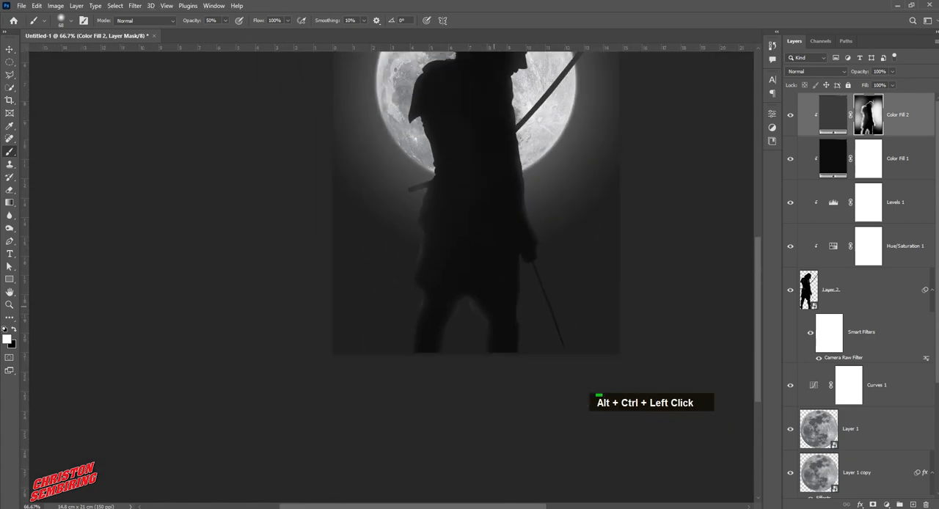
{"action": "left_click", "coordinate": [456, 320], "text": "ctrl"}
{"action": "left_click", "coordinate": [426, 259]}
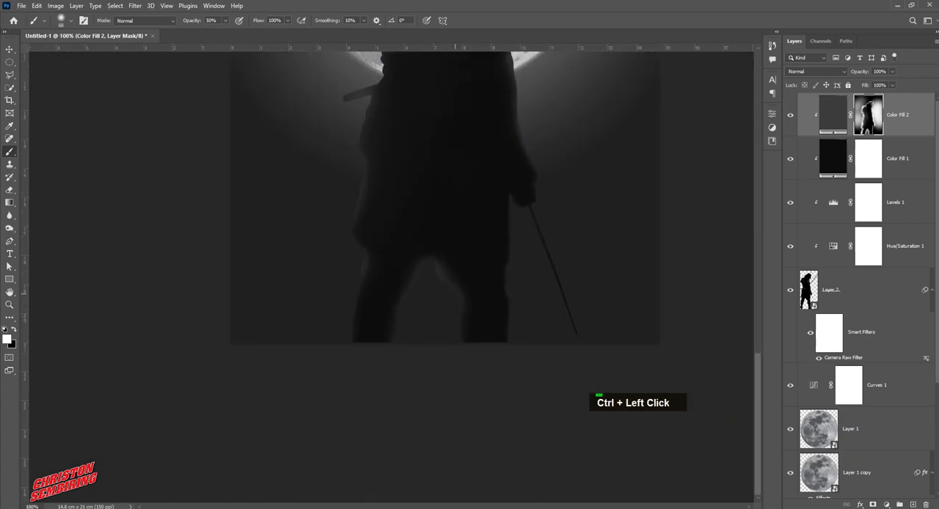
{"action": "left_click_drag", "start_coordinate": [429, 260], "coordinate": [441, 277]}
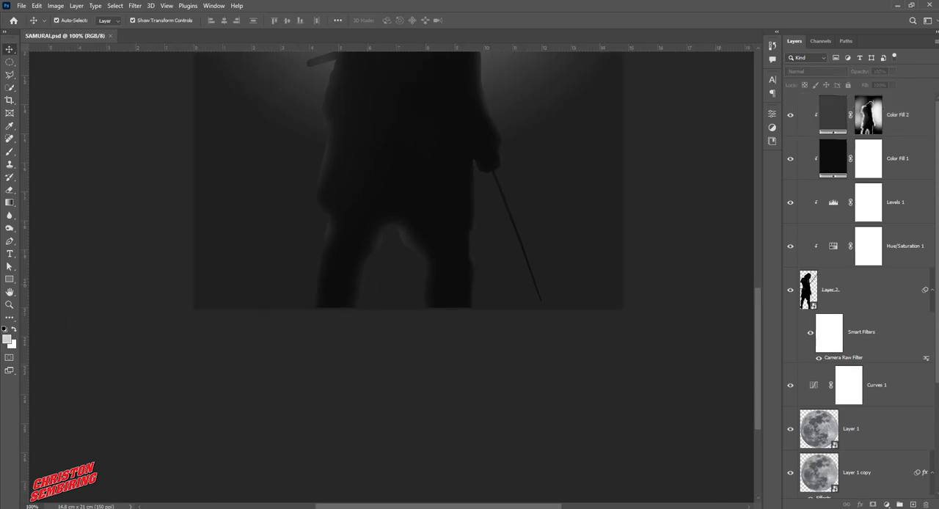
Select the Color Fill 2 mask for painting and undo a trial 170 px white stroke over the torso
{"action": "key", "text": "space"}
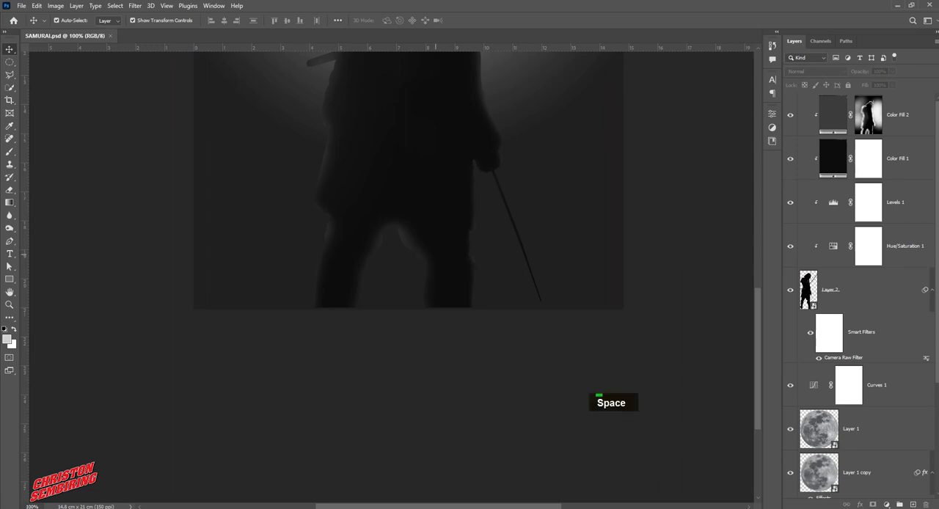
{"action": "left_click_drag", "start_coordinate": [482, 53], "coordinate": [446, 341]}
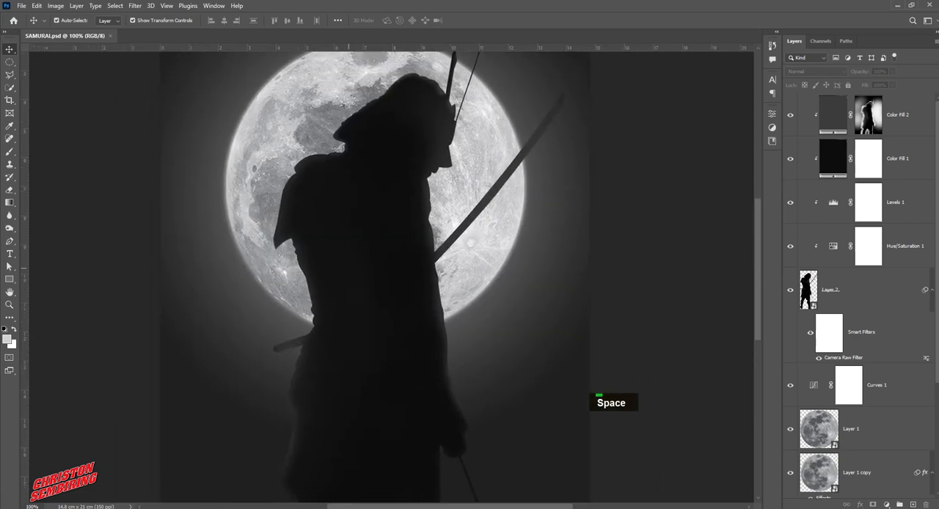
{"action": "key", "text": "b"}
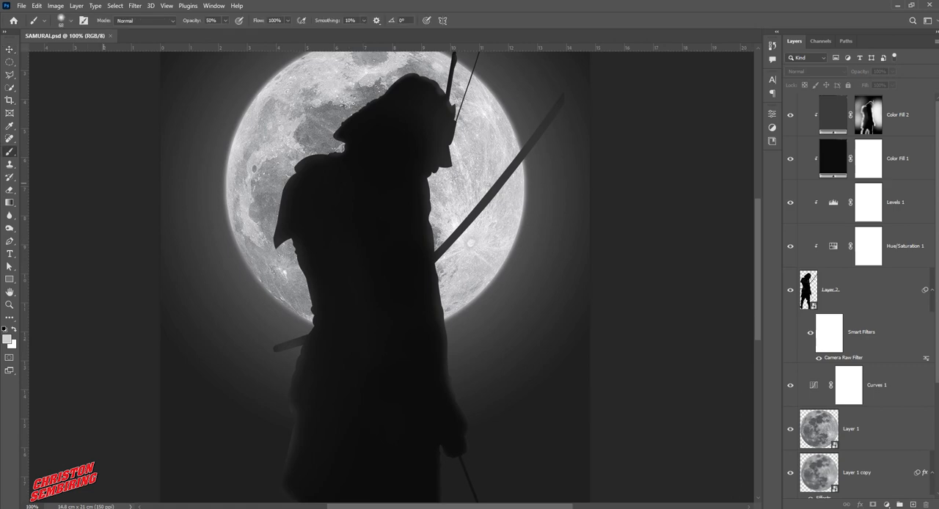
{"action": "left_click", "coordinate": [901, 121]}
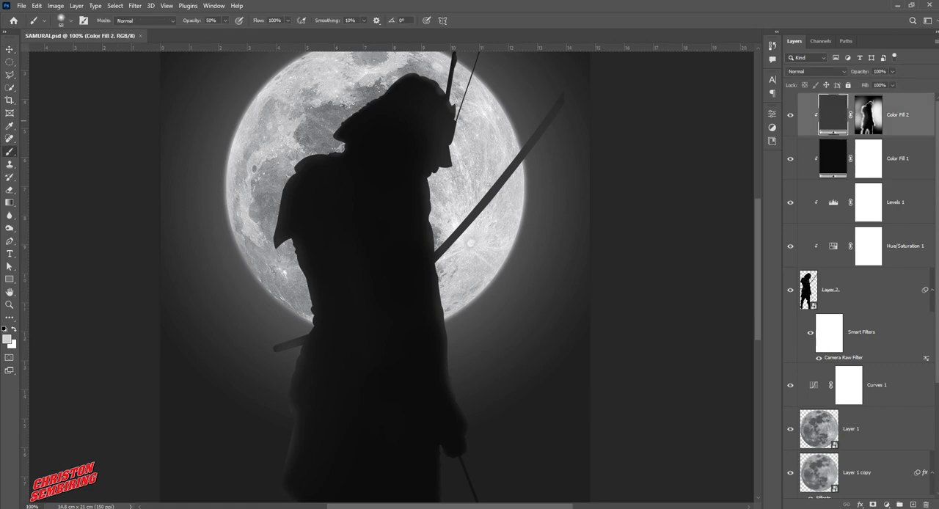
{"action": "left_click", "coordinate": [868, 116]}
{"action": "mouse_move", "coordinate": [350, 204]}
{"action": "left_mouse_down"}
{"action": "mouse_move", "coordinate": [375, 204]}
{"action": "mouse_move", "coordinate": [352, 278]}
{"action": "left_mouse_up"}
{"action": "key", "text": "ctrl+z"}
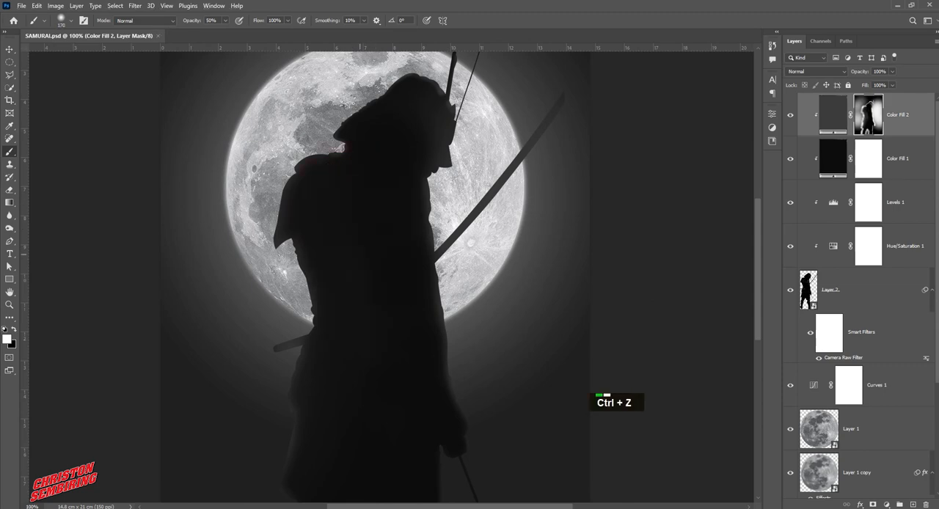
Switch the brush to black, set its opacity to 20% and reduce its size over the samurai's legs
{"action": "key", "text": "x"}
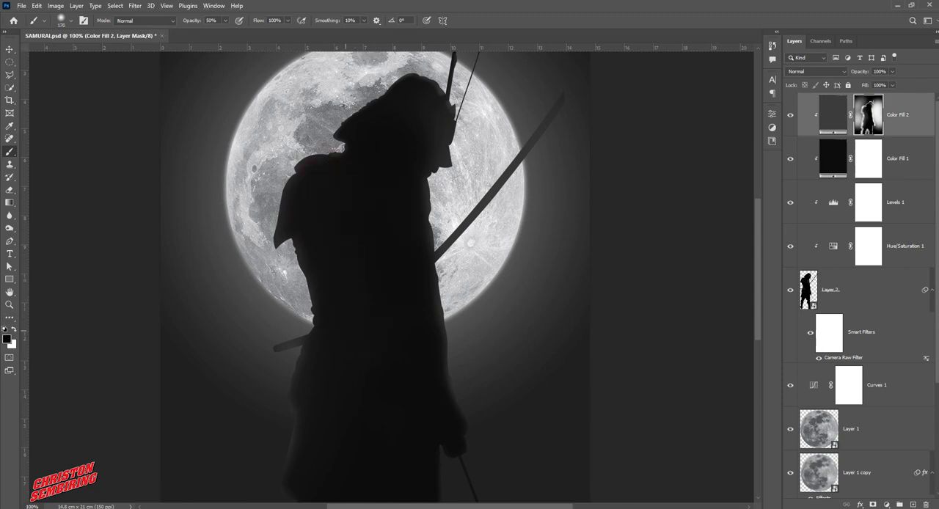
{"action": "key", "text": "space"}
{"action": "left_click_drag", "start_coordinate": [341, 391], "coordinate": [352, 305]}
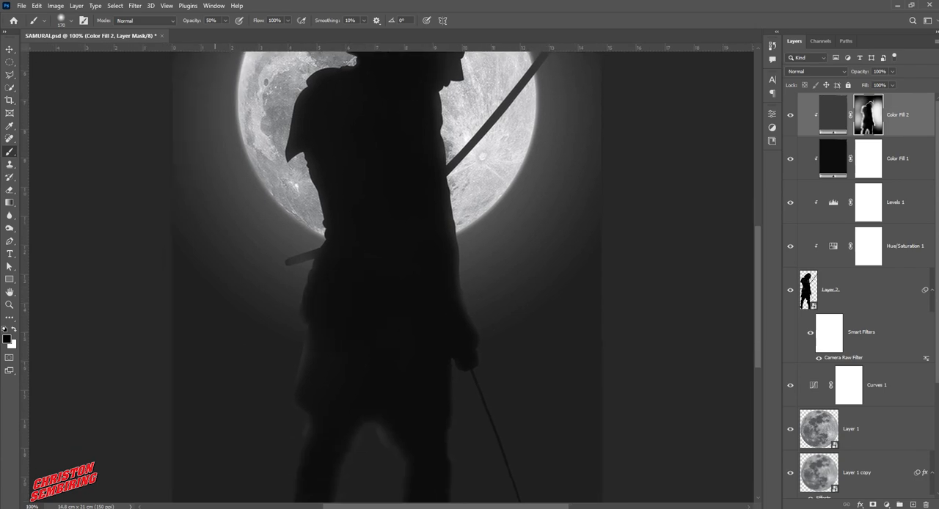
{"action": "key", "text": "Return"}
{"action": "type", "text": "20"}
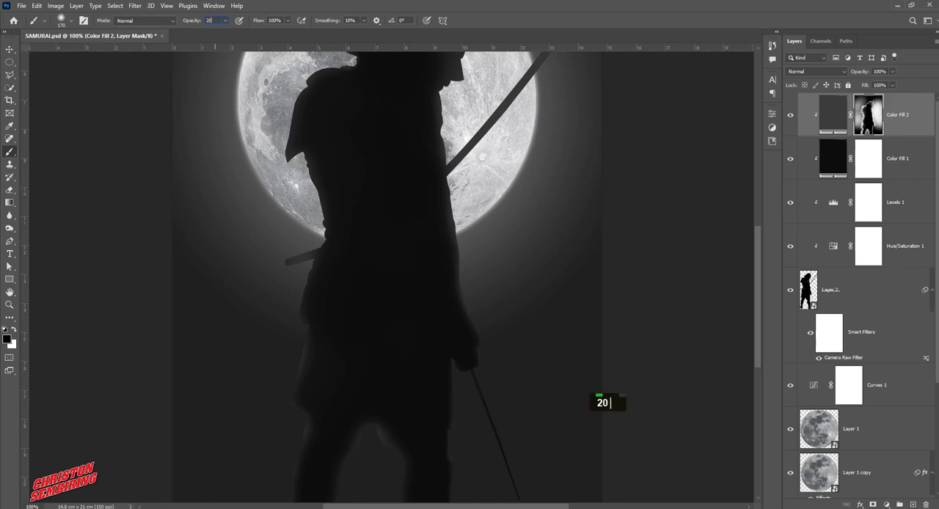
{"action": "key", "text": "Return"}
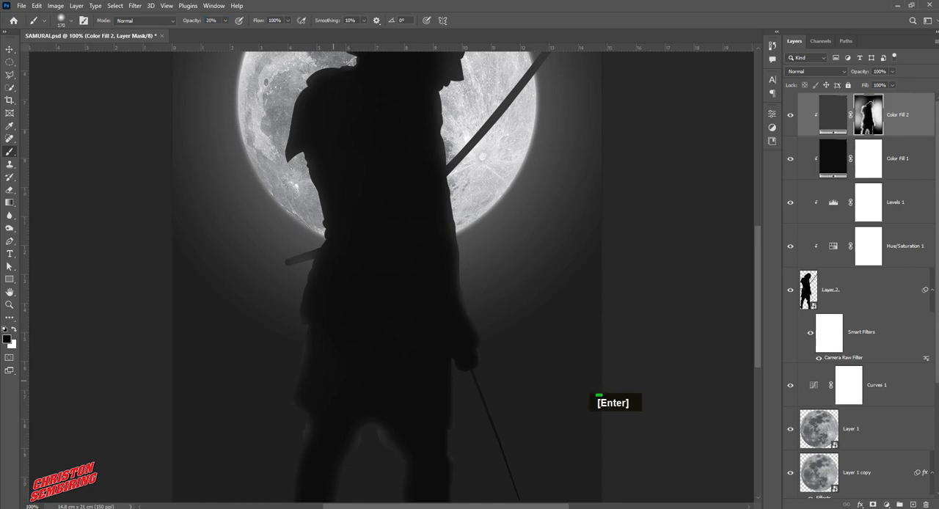
{"action": "key", "text": "space"}
{"action": "left_click_drag", "start_coordinate": [391, 411], "coordinate": [404, 347]}
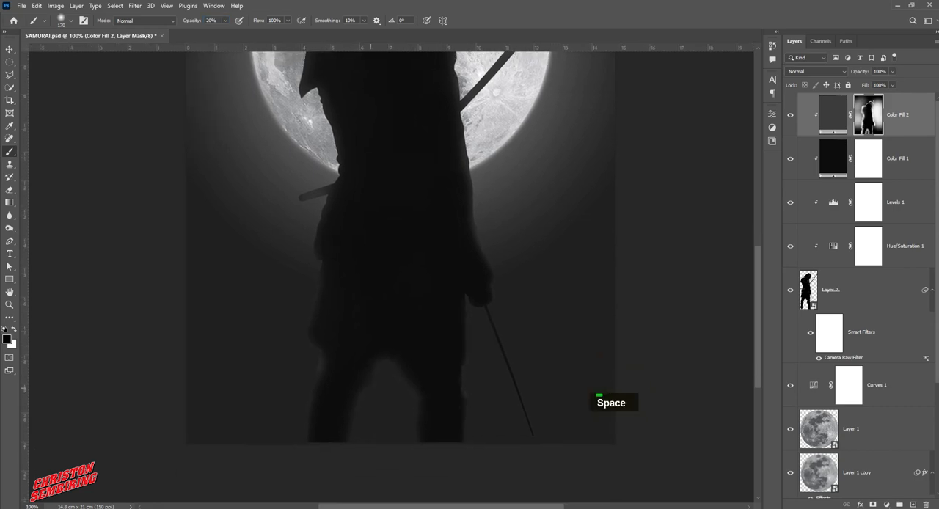
{"action": "key", "text": "bracketleft"}
{"action": "key", "text": "bracketleft"}
{"action": "key", "text": "bracketleft"}
{"action": "key", "text": "bracketleft"}
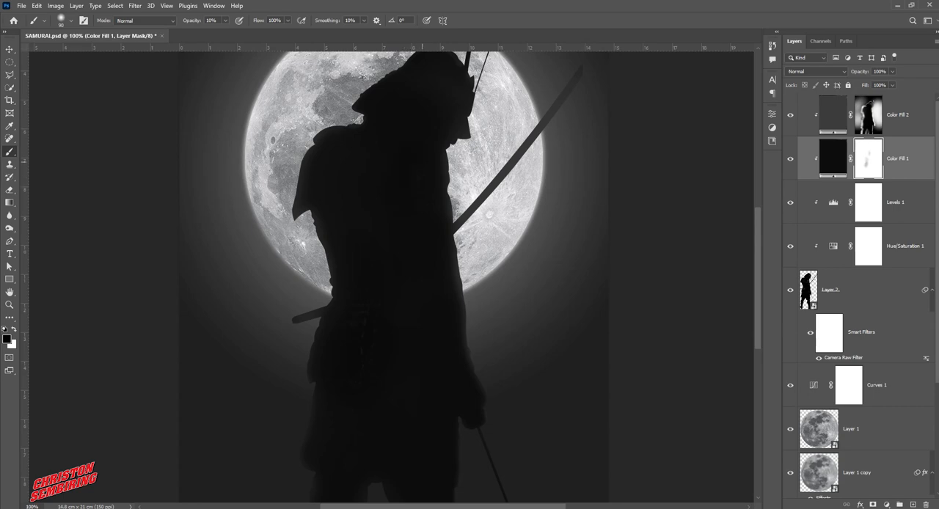
Paint black at 10% opacity over the chest on the Color Fill 1 mask and over the helmet front on the Color Fill 2 mask
{"action": "left_click_drag", "start_coordinate": [422, 161], "coordinate": [426, 215]}
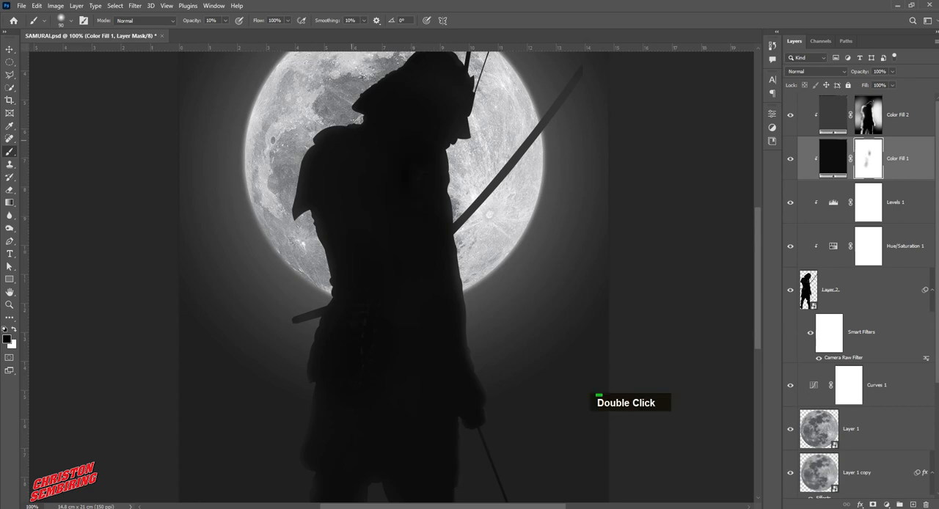
{"action": "left_click_drag", "start_coordinate": [446, 122], "coordinate": [422, 199]}
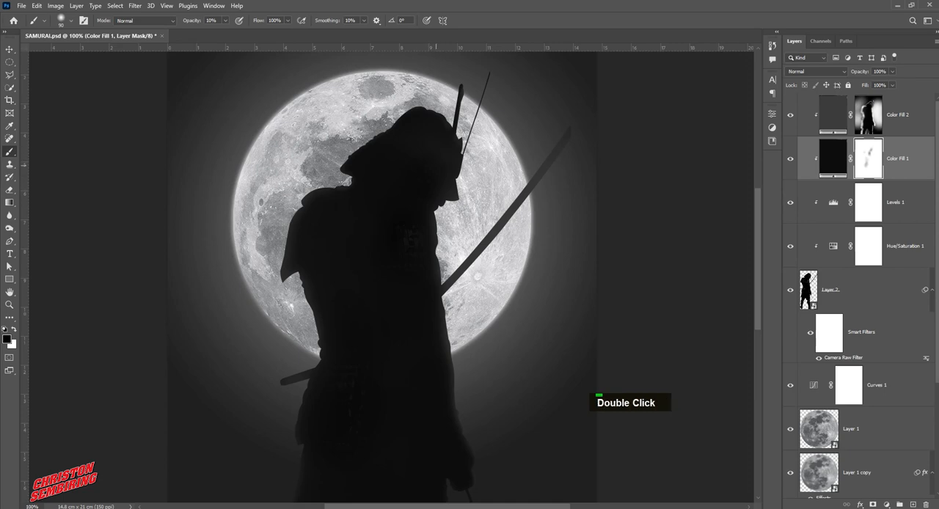
{"action": "key", "text": "alt+bracketright"}
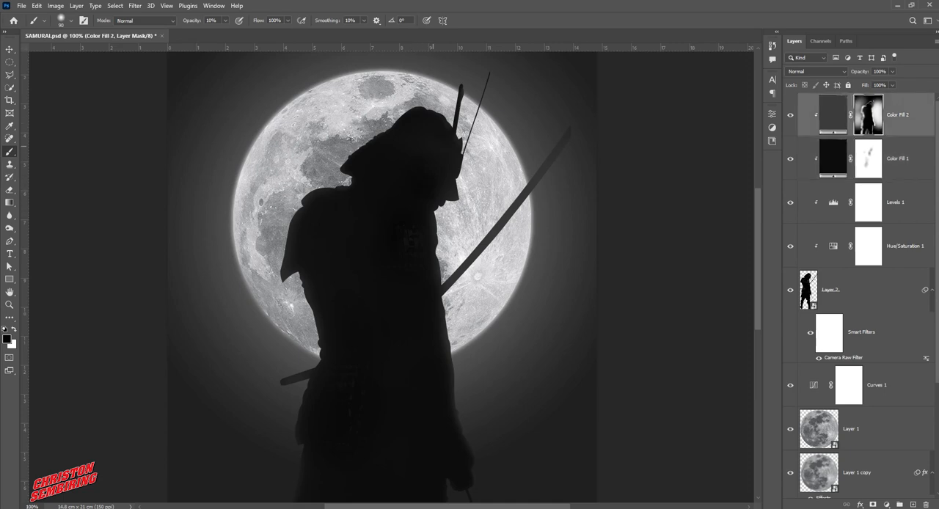
{"action": "mouse_move", "coordinate": [448, 147]}
{"action": "left_mouse_down"}
{"action": "mouse_move", "coordinate": [429, 167]}
{"action": "mouse_move", "coordinate": [425, 192]}
{"action": "left_mouse_up"}
Reveal faint armor detail on the torso, sleeve and shoulder with black at 10% opacity on the Color Fill 1 mask
{"action": "key", "text": "alt+bracketleft"}
{"action": "left_click_drag", "start_coordinate": [422, 315], "coordinate": [429, 213]}
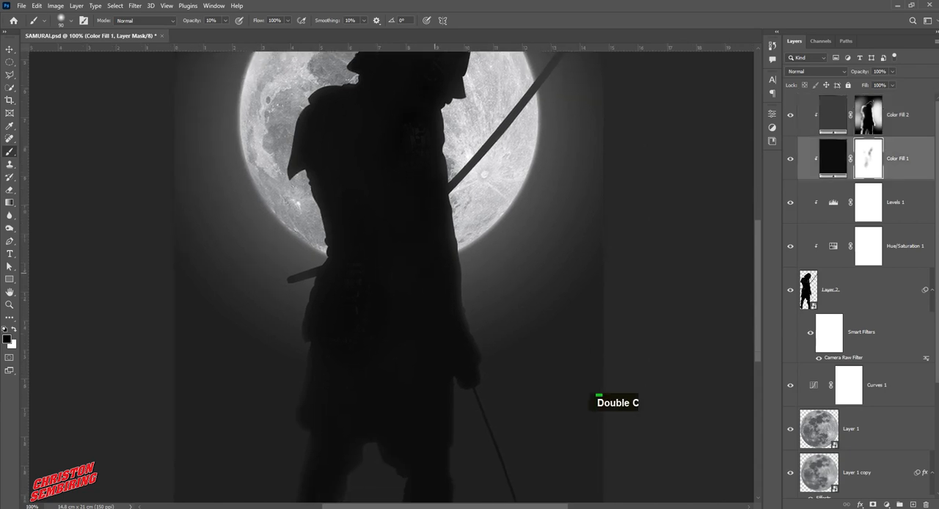
{"action": "left_click_drag", "start_coordinate": [433, 370], "coordinate": [437, 389]}
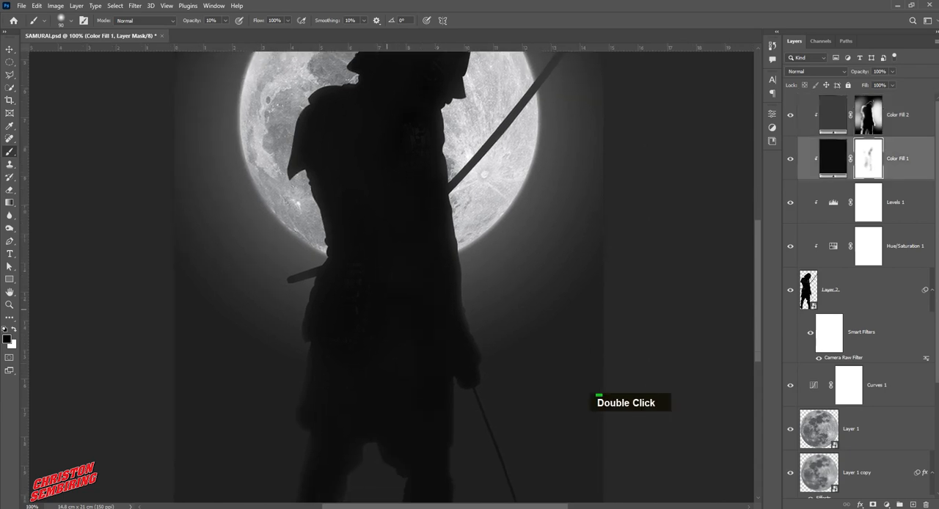
{"action": "double_click", "coordinate": [366, 155]}
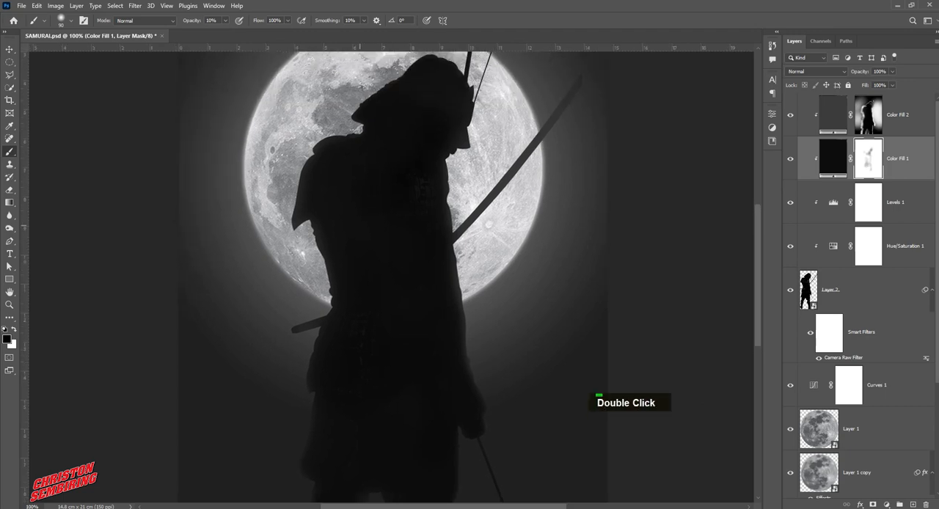
{"action": "key", "text": "space"}
{"action": "key", "text": "space"}
{"action": "mouse_move", "coordinate": [372, 382]}
{"action": "left_mouse_down"}
{"action": "mouse_move", "coordinate": [368, 279]}
{"action": "mouse_move", "coordinate": [333, 348]}
{"action": "left_mouse_up"}
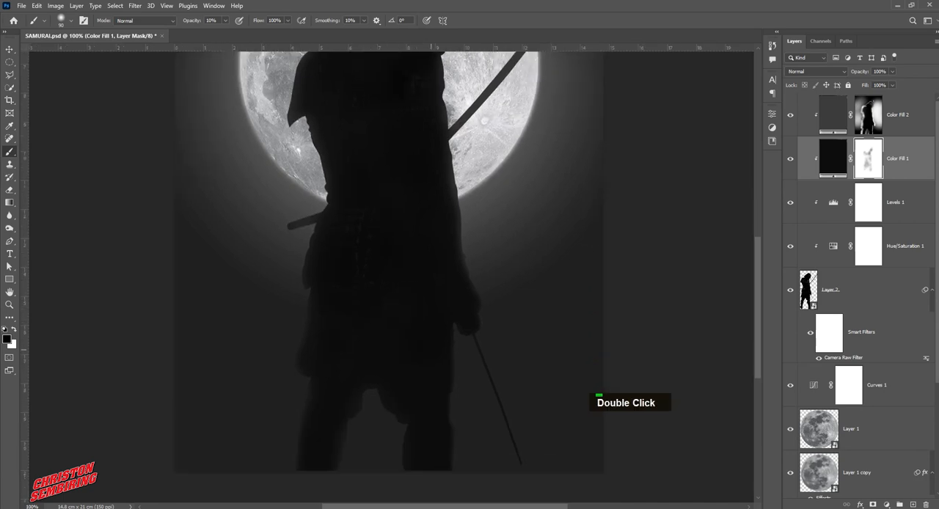
Soften the highlights along the front of the torso and the forearm with black at 10% opacity on the Color Fill 2 mask
{"action": "key", "text": "space"}
{"action": "left_click_drag", "start_coordinate": [422, 211], "coordinate": [365, 305]}
{"action": "left_click", "coordinate": [400, 282], "text": "ctrl"}
{"action": "key", "text": "alt+bracketright"}
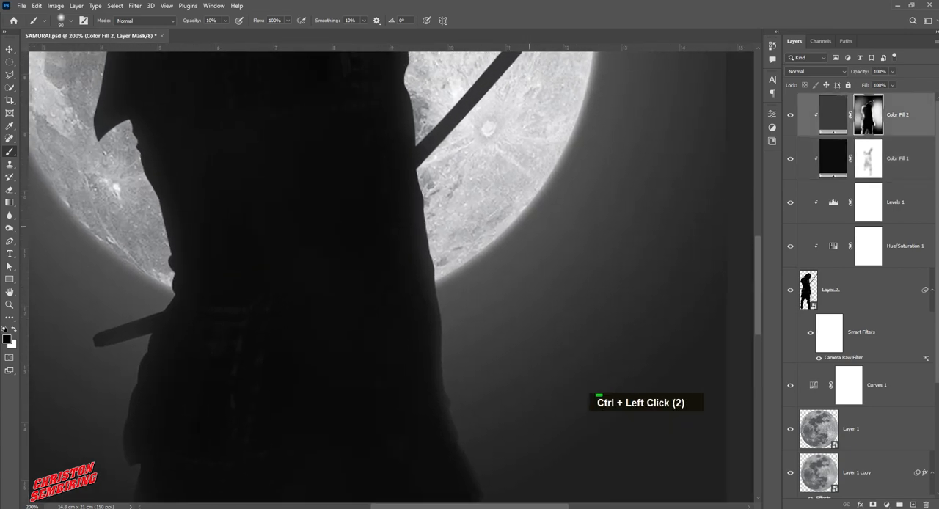
{"action": "key", "text": "space"}
{"action": "left_click_drag", "start_coordinate": [360, 198], "coordinate": [386, 256]}
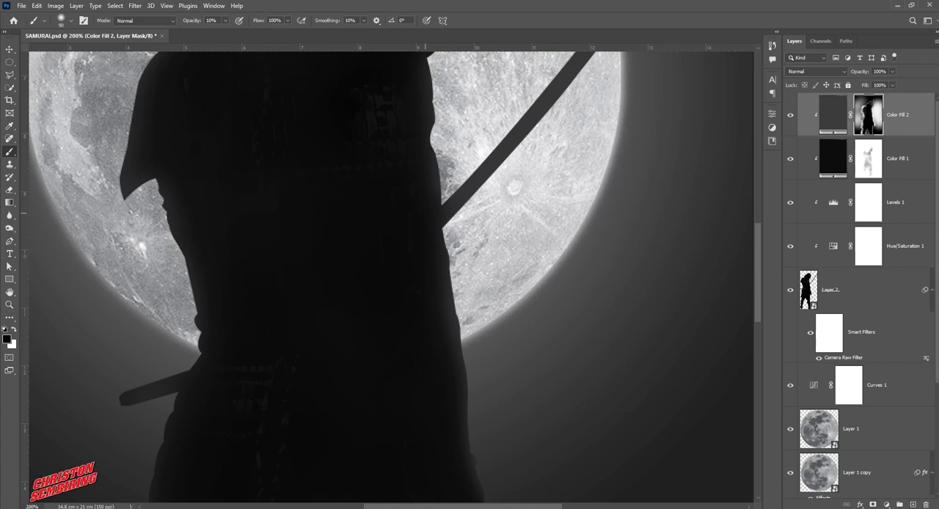
{"action": "double_click", "coordinate": [429, 298]}
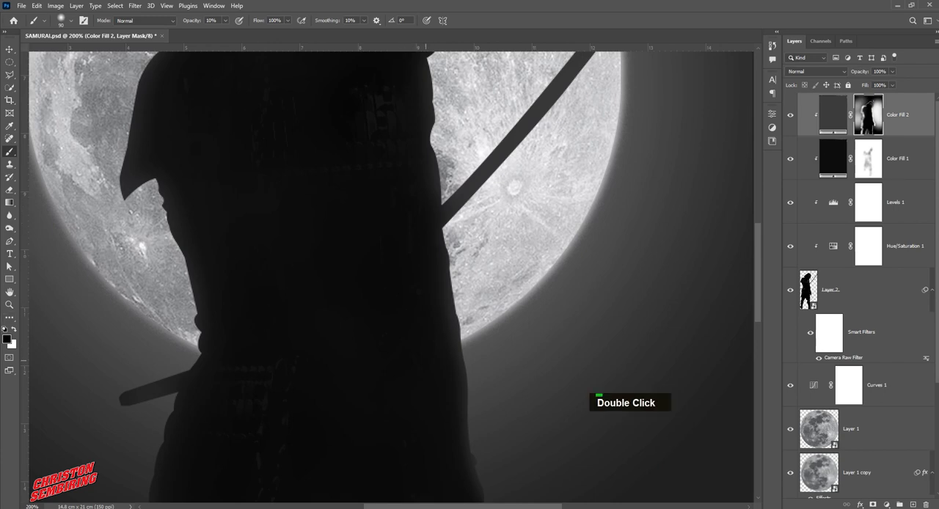
{"action": "left_click_drag", "start_coordinate": [420, 414], "coordinate": [410, 291]}
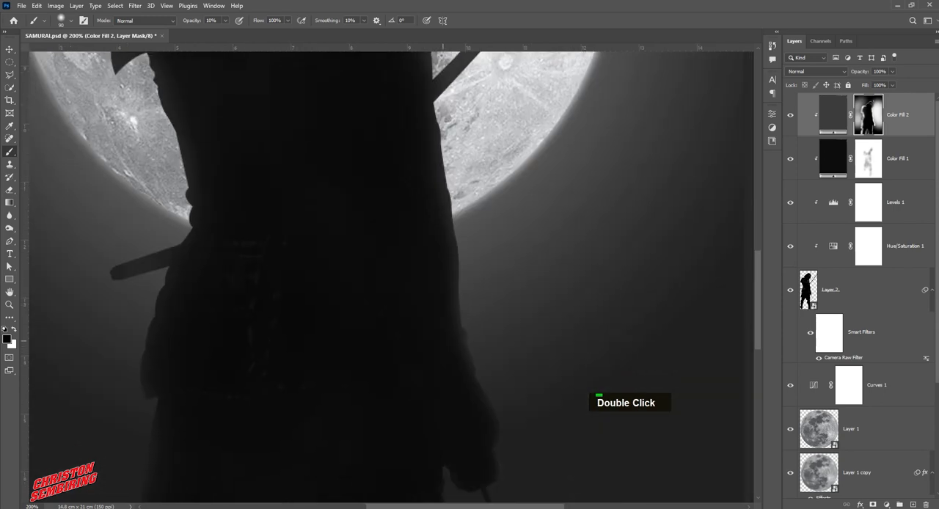
{"action": "double_click", "coordinate": [440, 338]}
Review the samurai's torso, coat and legs at 100% zoom to judge the rim light
{"action": "left_click_drag", "start_coordinate": [356, 163], "coordinate": [376, 241]}
{"action": "left_click", "coordinate": [370, 238], "text": "ctrl+alt"}
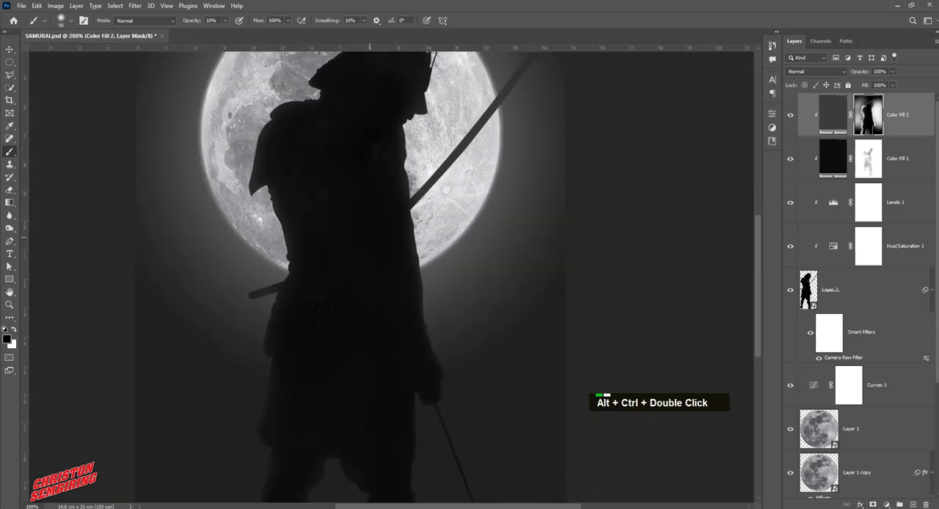
{"action": "left_click", "coordinate": [370, 237], "text": "ctrl+alt"}
{"action": "left_click", "coordinate": [365, 226], "text": "ctrl"}
{"action": "left_click_drag", "start_coordinate": [365, 226], "coordinate": [374, 200]}
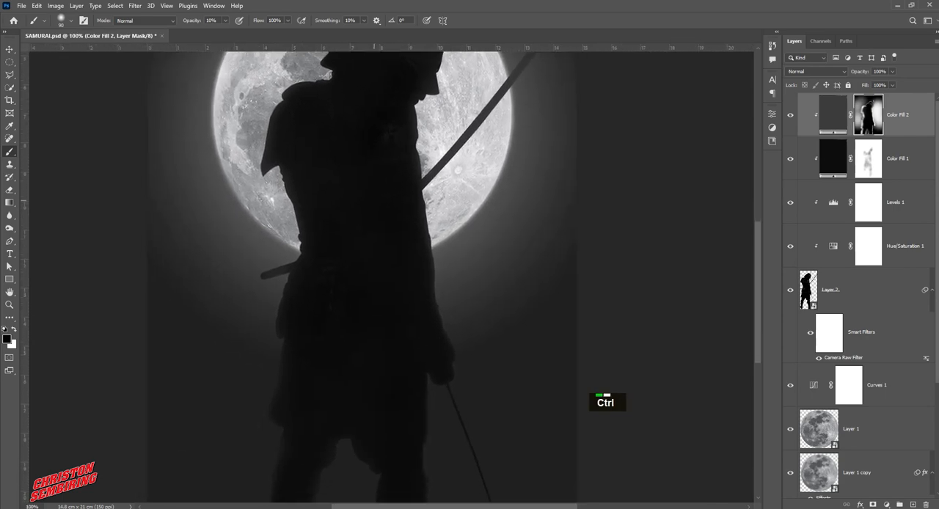
{"action": "left_click", "coordinate": [373, 202], "text": "ctrl+alt"}
{"action": "left_click", "coordinate": [334, 312], "text": "ctrl"}
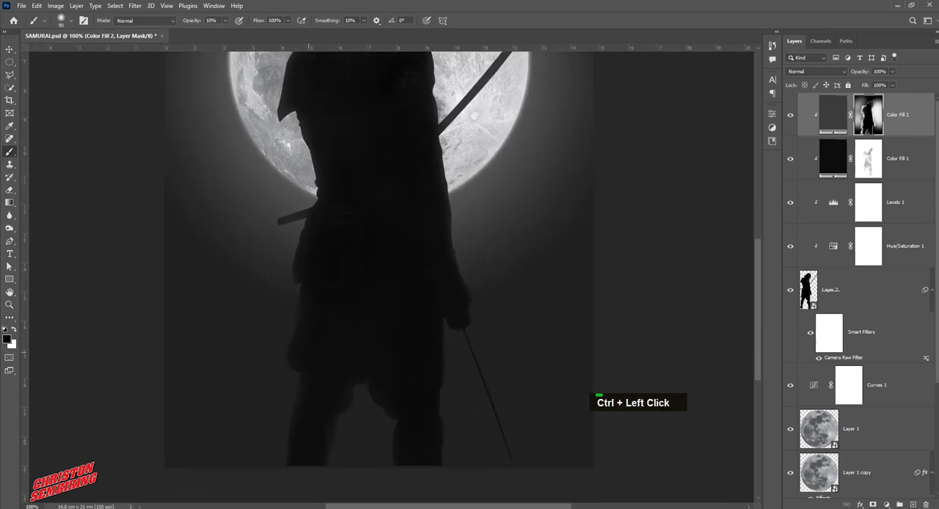
Darken the rear edge of the coat skirt and leg with black at 10% opacity on the Color Fill 2 mask
{"action": "double_click", "coordinate": [318, 330]}
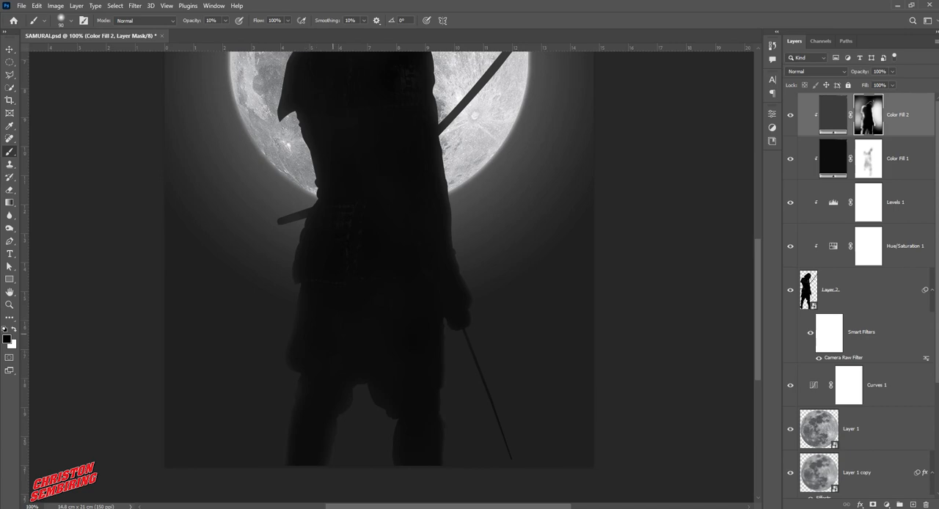
{"action": "double_click", "coordinate": [313, 388]}
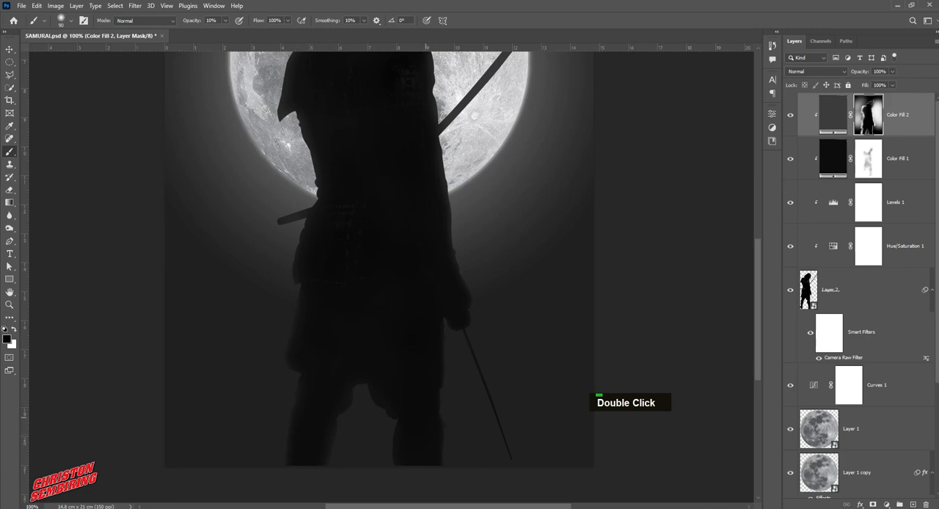
{"action": "left_click_drag", "start_coordinate": [399, 272], "coordinate": [397, 394]}
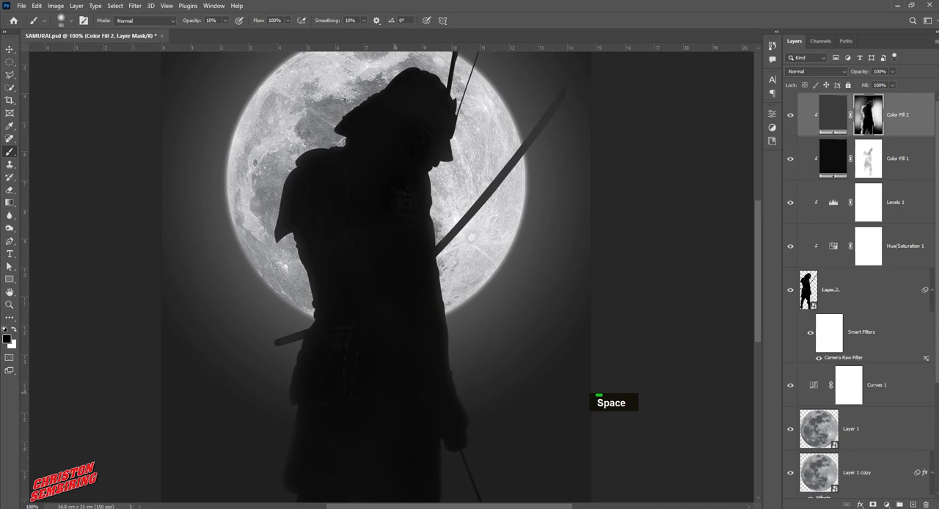
Darken the scabbard behind the waist with a 32 px black brush at 10% opacity on the Color Fill 2 mask
{"action": "left_click", "coordinate": [290, 340], "text": "ctrl"}
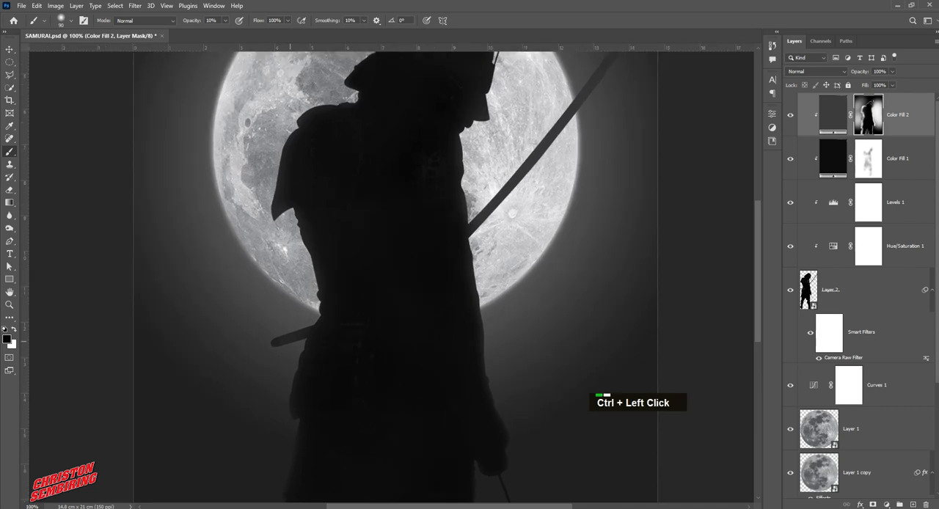
{"action": "right_click", "coordinate": [290, 337], "text": "alt"}
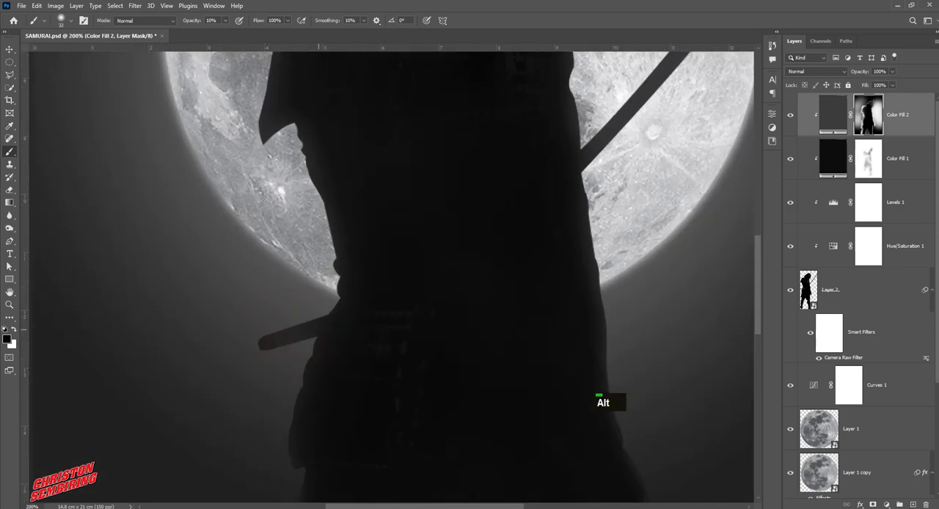
{"action": "double_click", "coordinate": [306, 332]}
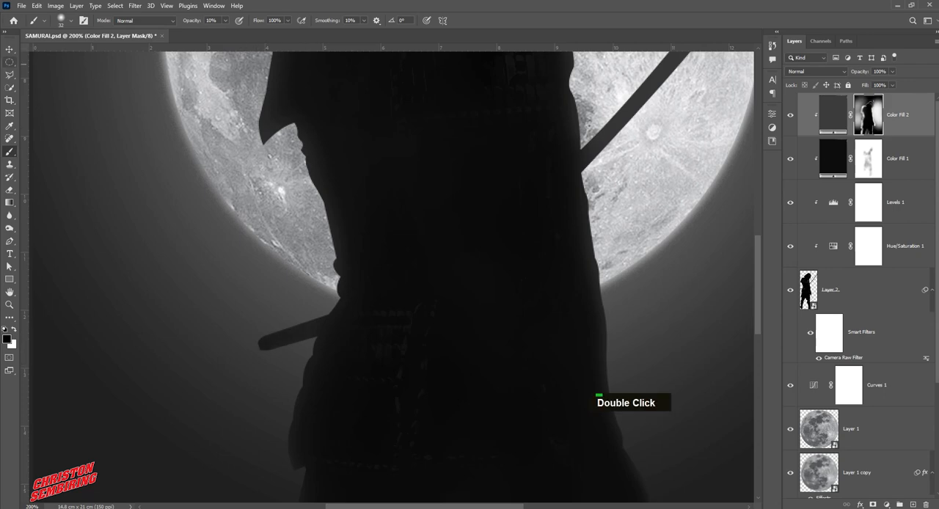
{"action": "left_click", "coordinate": [9, 50]}
{"action": "left_click", "coordinate": [132, 220]}
Darken the background glow by setting the light end stop of the Gradient Fill 1 gradient to 5d5d5d
{"action": "double_click", "coordinate": [407, 278], "text": "ctrl+alt"}
{"action": "left_click", "coordinate": [407, 280], "text": "ctrl+alt"}
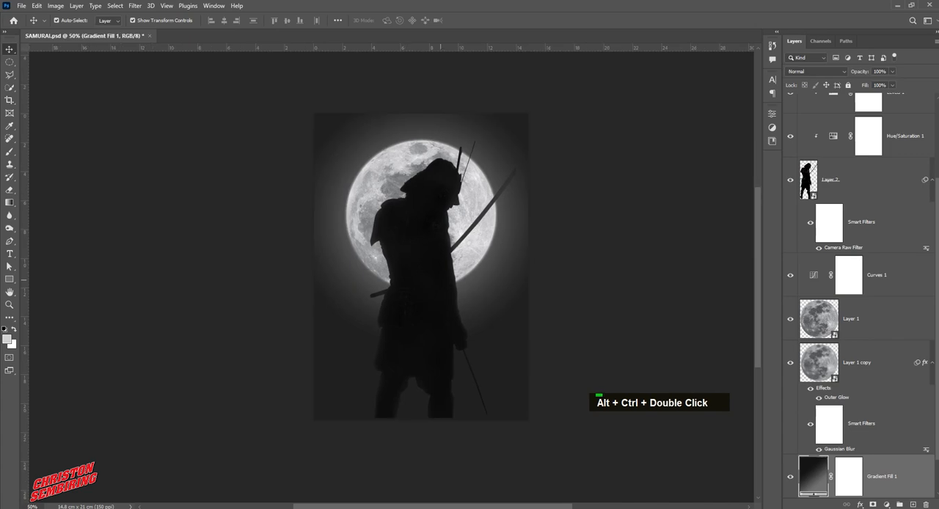
{"action": "left_click", "coordinate": [494, 276], "text": "ctrl"}
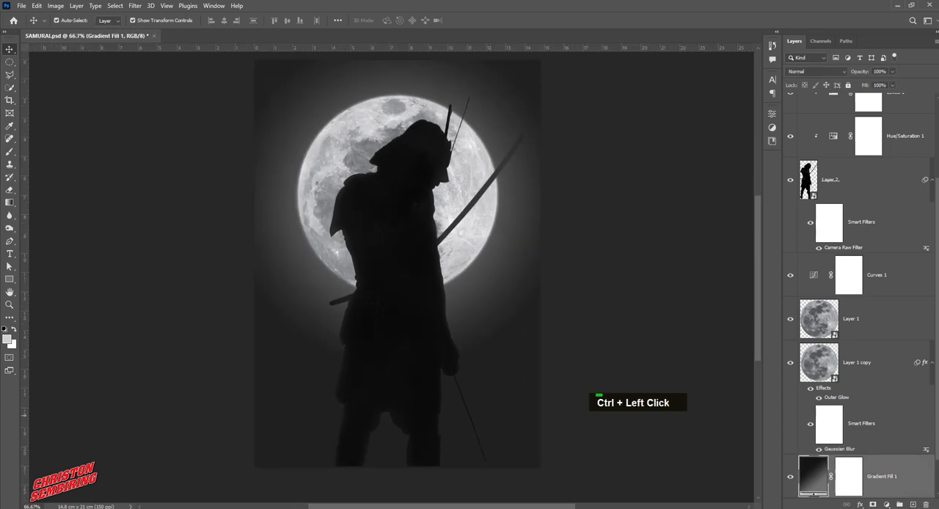
{"action": "double_click", "coordinate": [813, 476]}
{"action": "left_click", "coordinate": [645, 140]}
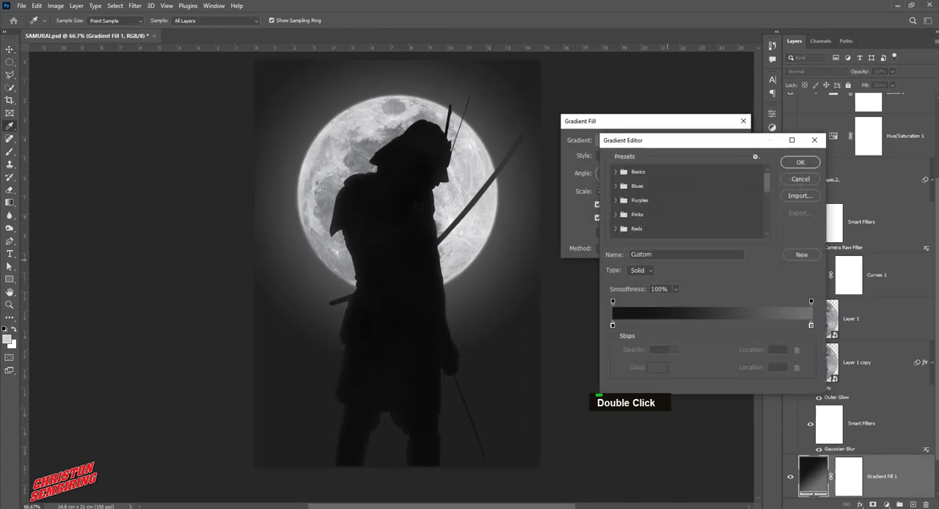
{"action": "left_click", "coordinate": [811, 325]}
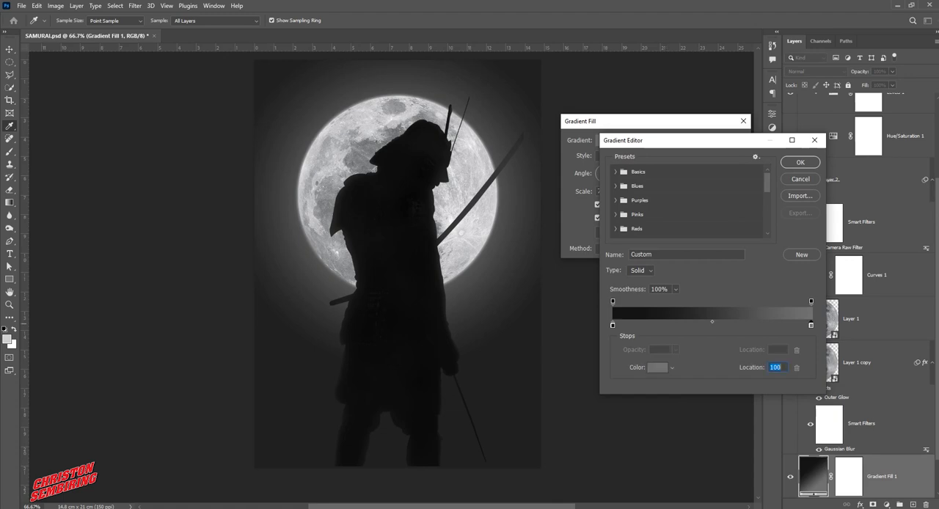
{"action": "double_click", "coordinate": [810, 325]}
{"action": "mouse_move", "coordinate": [567, 295]}
{"action": "left_mouse_down"}
{"action": "mouse_move", "coordinate": [558, 303]}
{"action": "mouse_move", "coordinate": [566, 305]}
{"action": "left_mouse_up"}
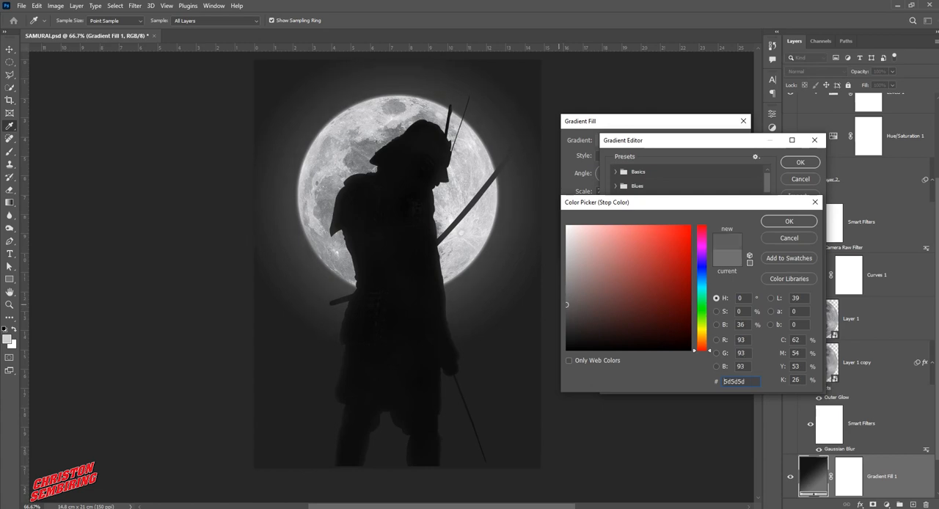
{"action": "left_click", "coordinate": [788, 221]}
{"action": "left_click", "coordinate": [800, 162]}
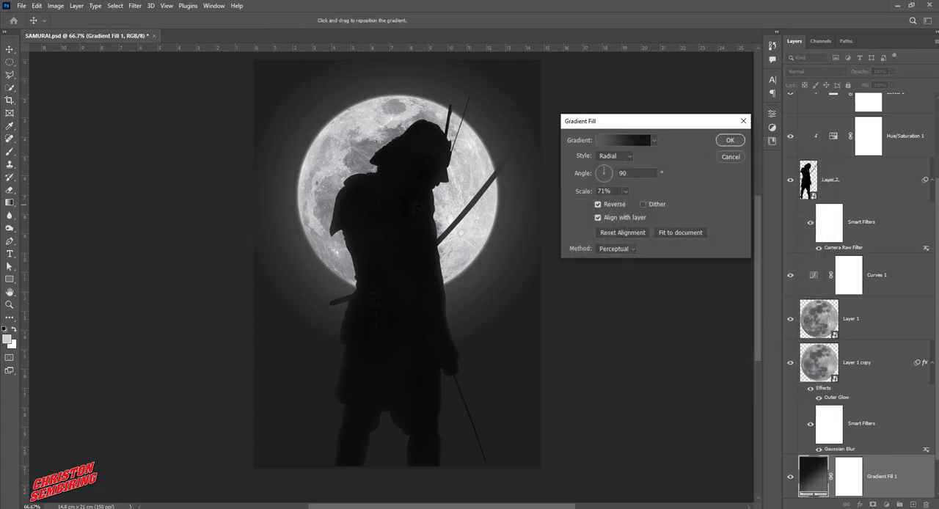
{"action": "key", "text": "Return"}
{"action": "left_click", "coordinate": [591, 243]}
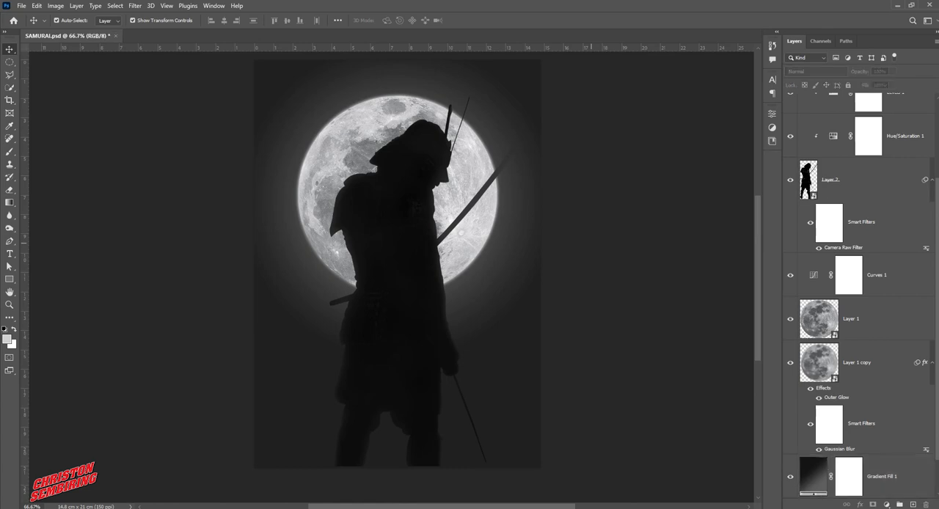
Paint black at 10% opacity over the tip of the raised sword on the Color Fill 2 mask
{"action": "scroll", "coordinate": [873, 220], "scroll_direction": "up", "scroll_amount": 3}
{"action": "left_click", "coordinate": [897, 159]}
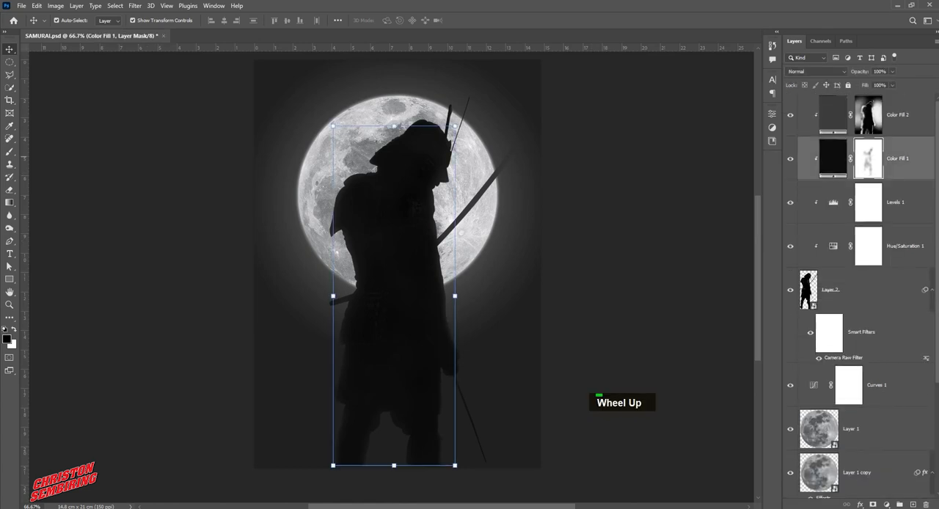
{"action": "left_click", "coordinate": [897, 115]}
{"action": "left_click", "coordinate": [497, 197], "text": "ctrl"}
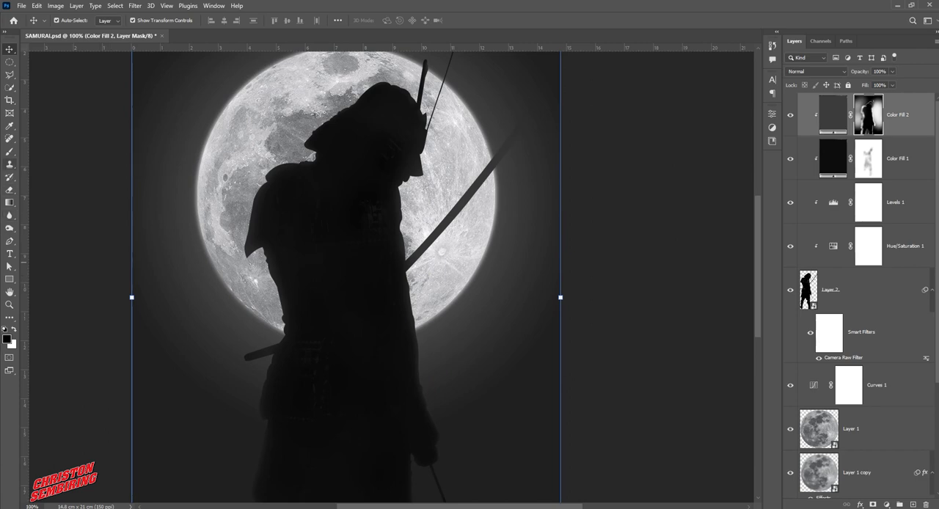
{"action": "left_click", "coordinate": [10, 151]}
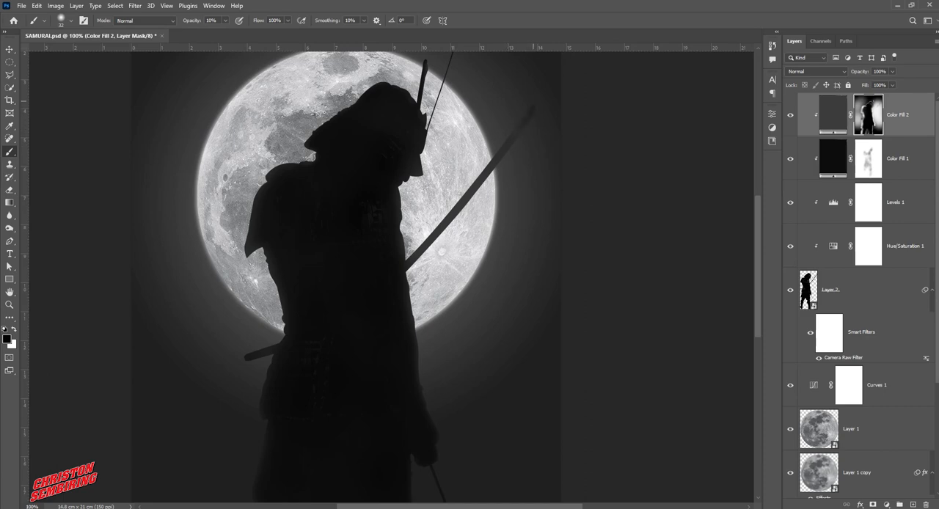
{"action": "double_click", "coordinate": [537, 103]}
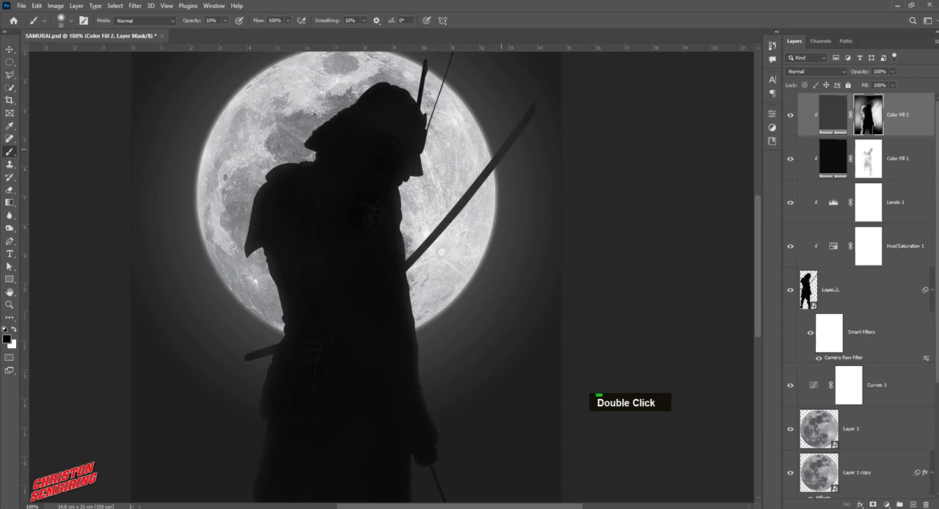
{"action": "left_click_drag", "start_coordinate": [433, 336], "coordinate": [440, 281]}
{"action": "left_click", "coordinate": [443, 292], "text": "ctrl+alt"}
{"action": "left_click", "coordinate": [10, 49]}
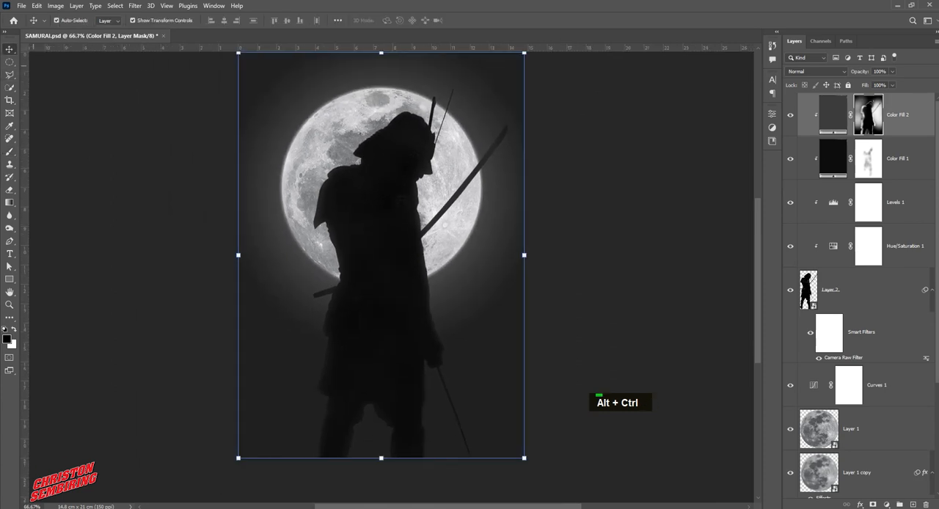
Lower the opacity of the glowing moon layer, Layer 1 copy, to 52%
{"action": "double_click", "coordinate": [597, 281]}
{"action": "left_click", "coordinate": [493, 316]}
{"action": "left_click", "coordinate": [860, 320]}
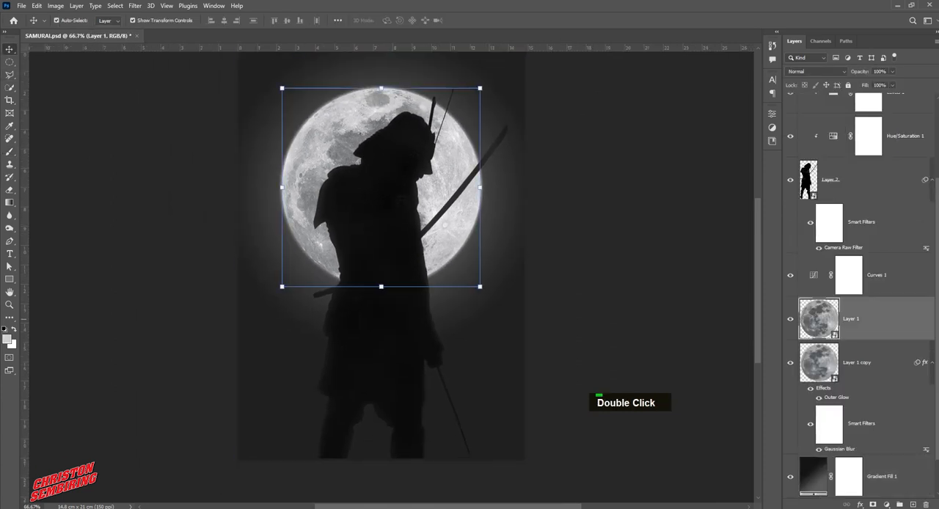
{"action": "left_click", "coordinate": [860, 364]}
{"action": "left_click", "coordinate": [892, 72]}
{"action": "left_click_drag", "start_coordinate": [893, 83], "coordinate": [871, 83]}
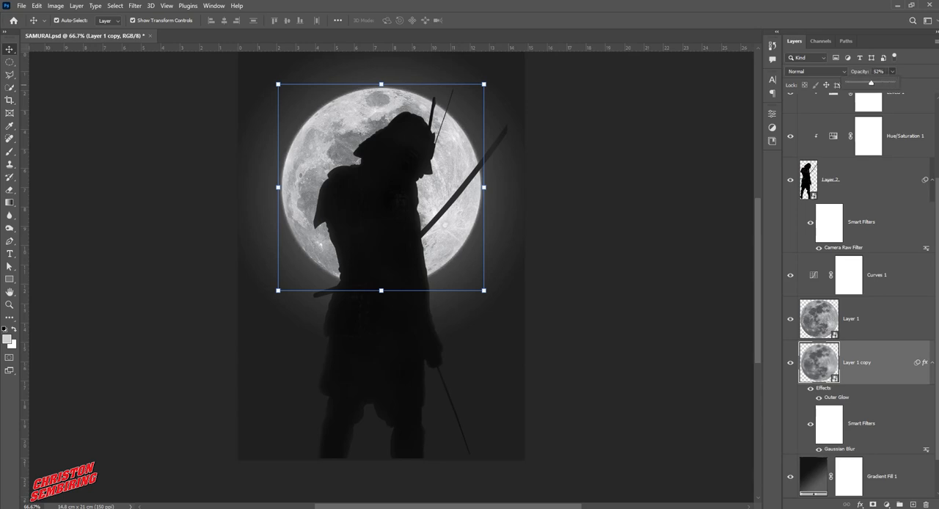
{"action": "key", "text": "Return"}
Add a Hue/Saturation adjustment layer above Color Fill 2 and reduce its saturation slightly
{"action": "scroll", "coordinate": [858, 294], "scroll_direction": "up", "scroll_amount": 3}
{"action": "left_click", "coordinate": [902, 125]}
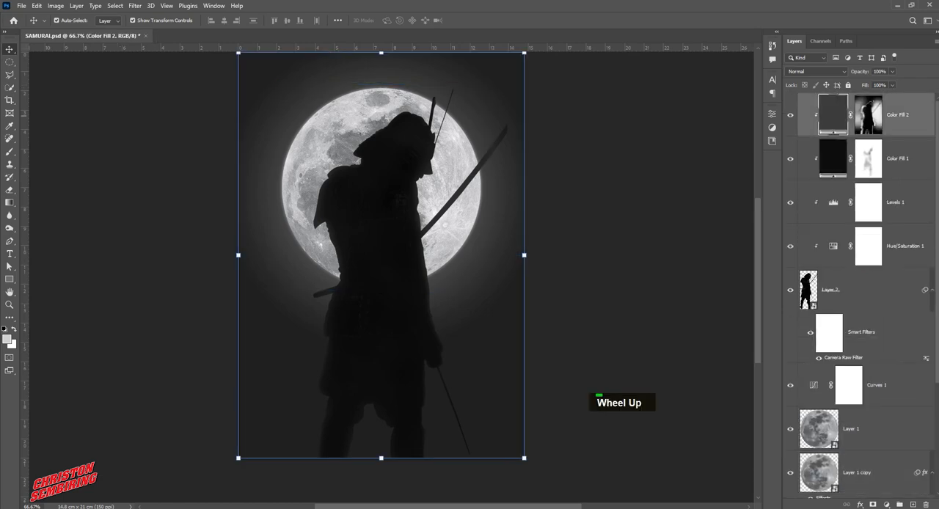
{"action": "left_click", "coordinate": [886, 504]}
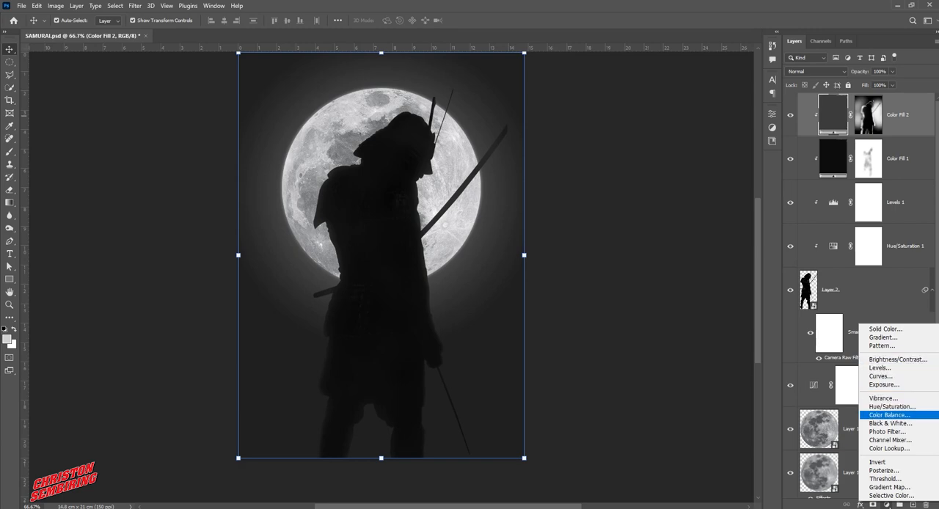
{"action": "left_click", "coordinate": [892, 406]}
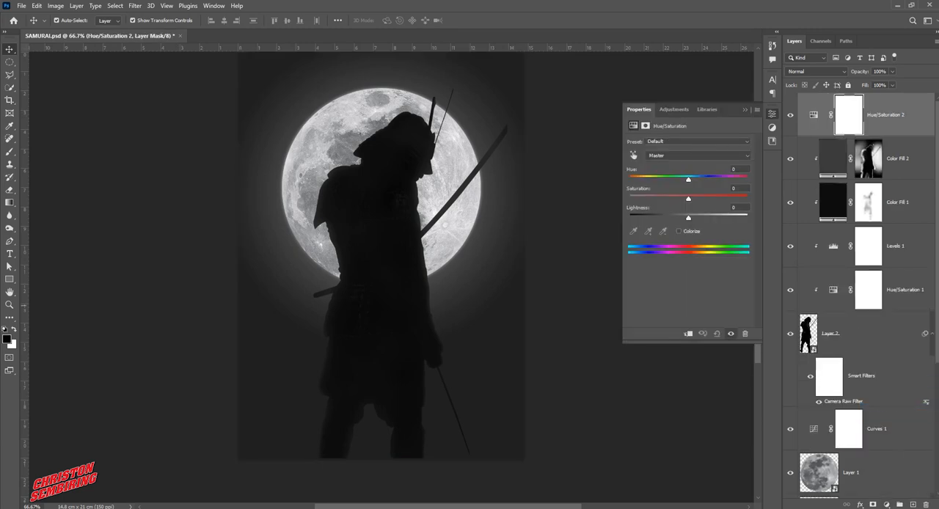
{"action": "left_click_drag", "start_coordinate": [688, 198], "coordinate": [669, 198]}
{"action": "left_click", "coordinate": [745, 110]}
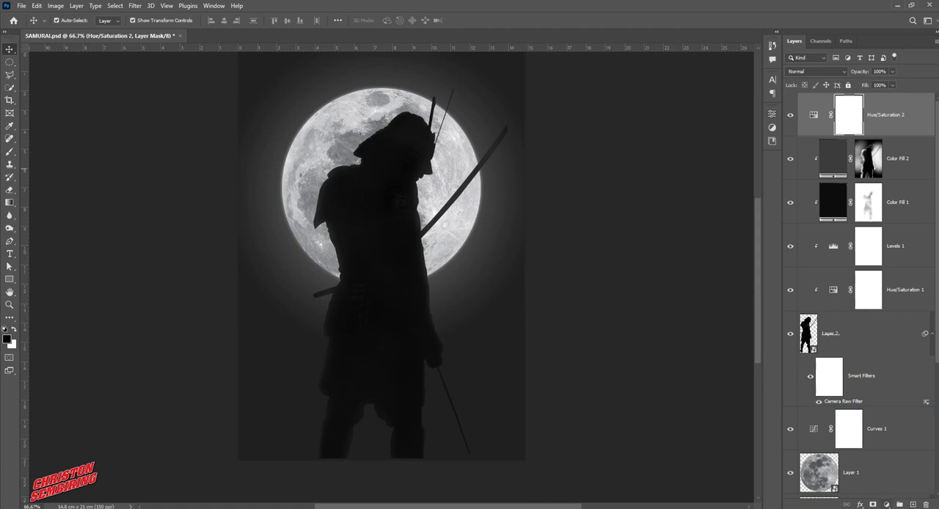
{"action": "left_click", "coordinate": [886, 504]}
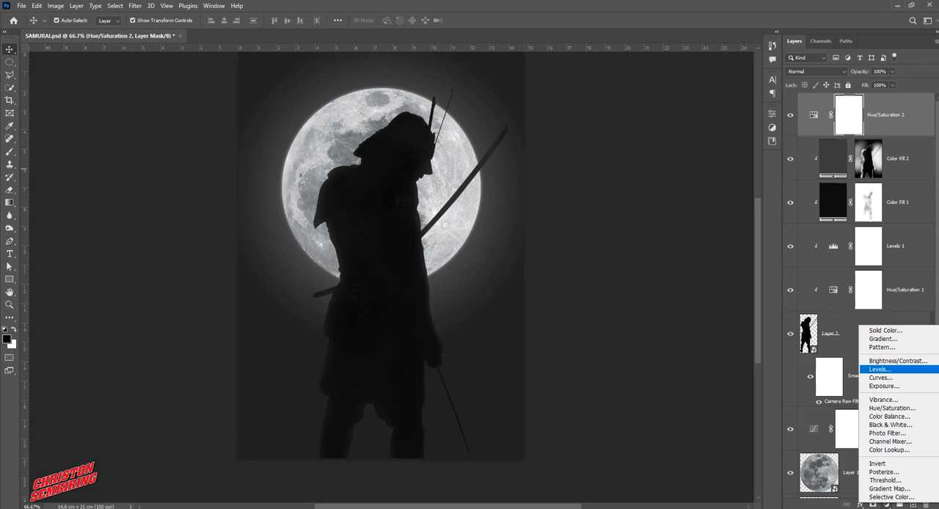
{"action": "left_click", "coordinate": [880, 369]}
{"action": "left_click_drag", "start_coordinate": [695, 214], "coordinate": [685, 214]}
{"action": "left_click", "coordinate": [771, 116]}
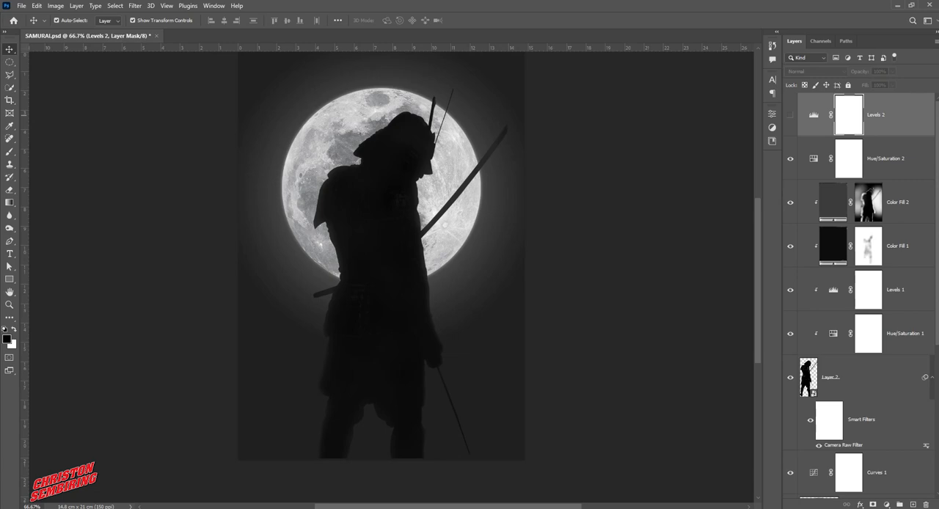
{"action": "left_click_drag", "start_coordinate": [892, 115], "coordinate": [926, 505]}
{"action": "left_click", "coordinate": [627, 361]}
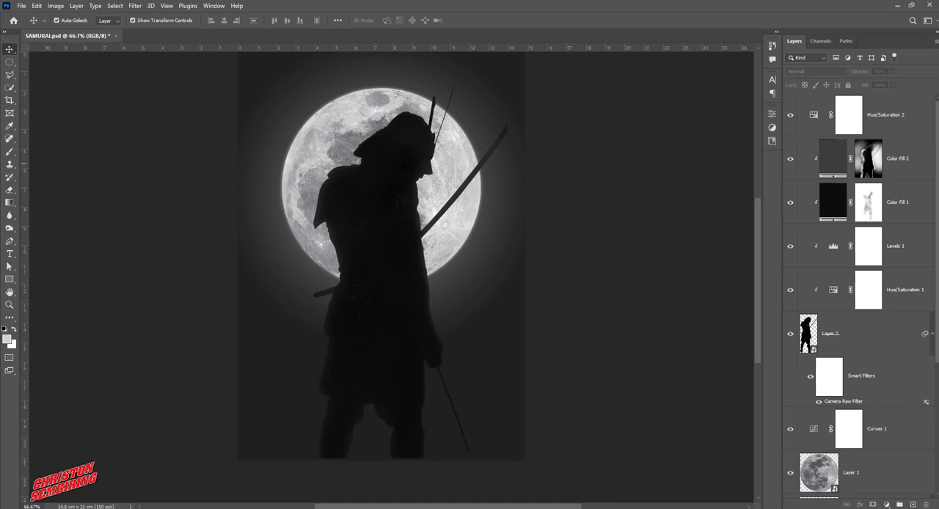
Darken the samurai's coat below the waist with a brush of about 128 px in black at 50% opacity on the Color Fill 2 mask
{"action": "left_click", "coordinate": [898, 160]}
{"action": "left_click", "coordinate": [379, 397], "text": "ctrl"}
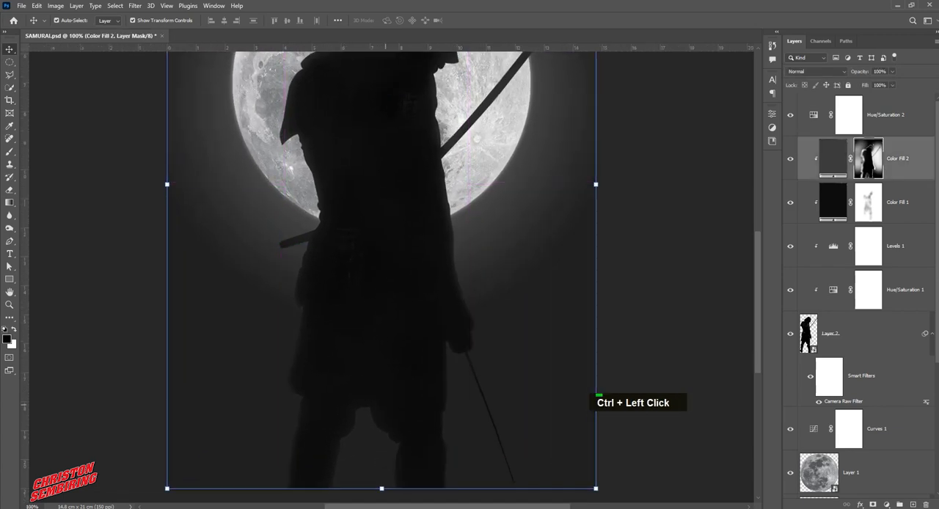
{"action": "left_click_drag", "start_coordinate": [386, 406], "coordinate": [407, 335]}
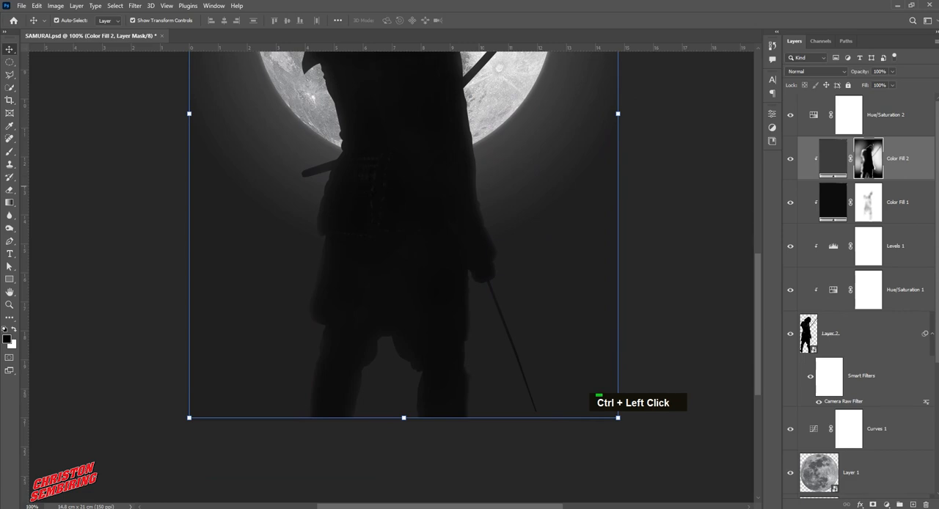
{"action": "key", "text": "b"}
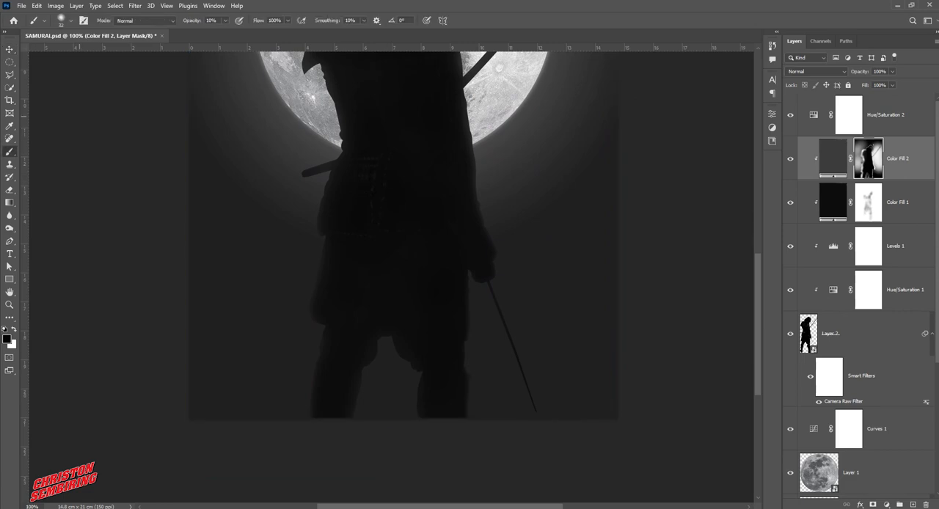
{"action": "key", "text": "Return"}
{"action": "type", "text": "50"}
{"action": "key", "text": "Return"}
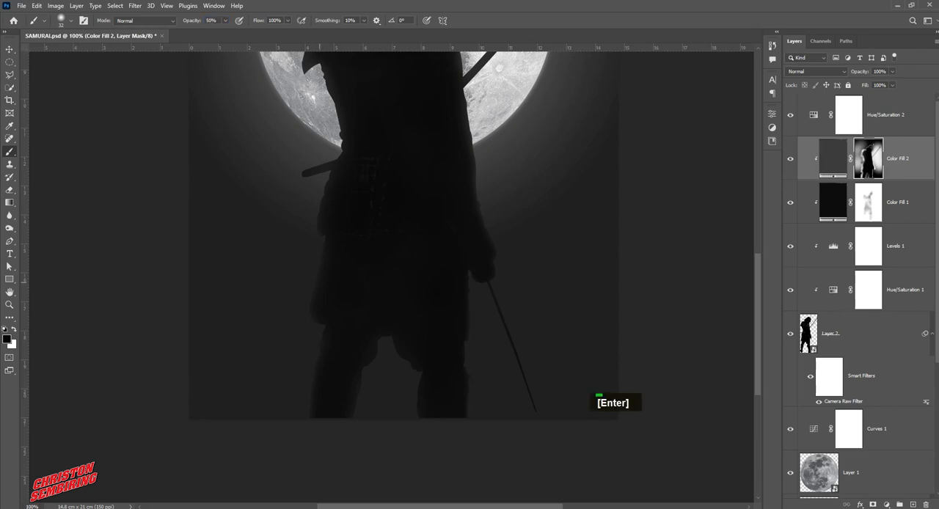
{"action": "right_click", "coordinate": [373, 248], "text": "alt"}
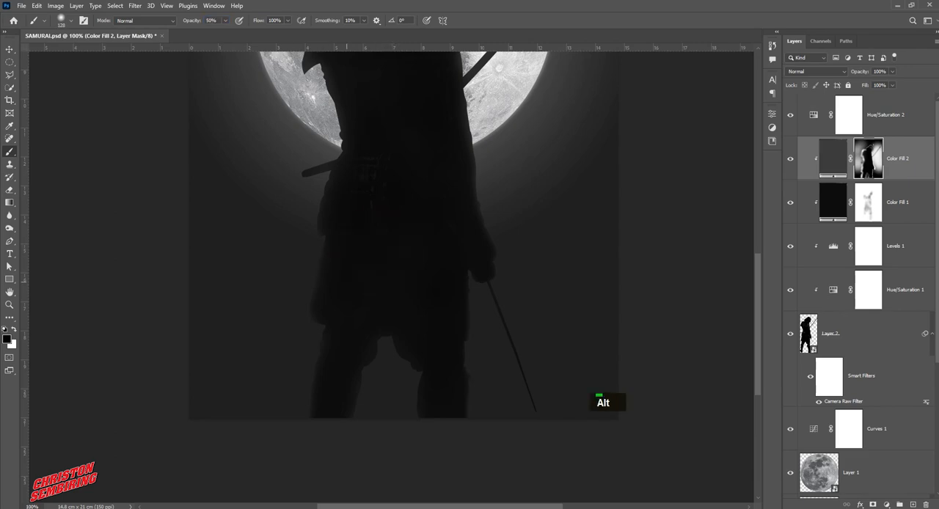
{"action": "double_click", "coordinate": [348, 287]}
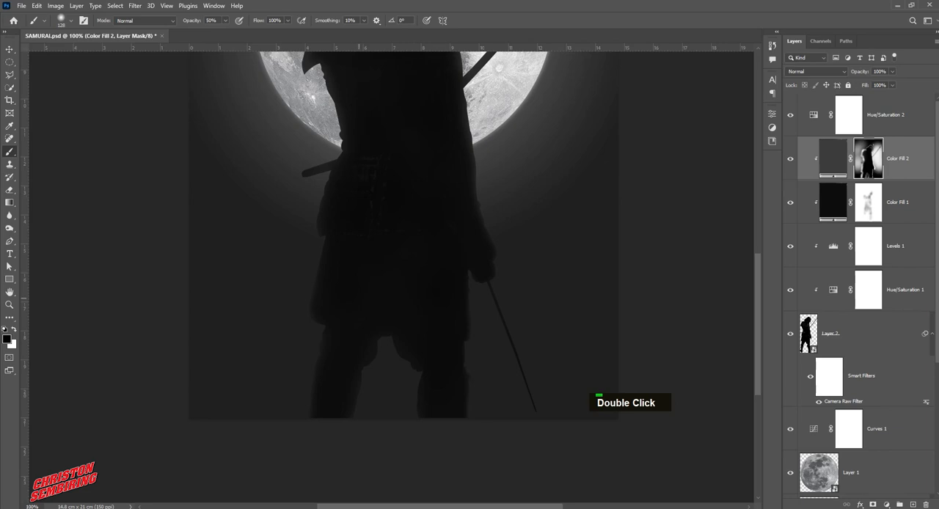
{"action": "key", "text": "space"}
{"action": "left_click_drag", "start_coordinate": [354, 312], "coordinate": [319, 454]}
{"action": "left_click", "coordinate": [354, 312], "text": "ctrl+alt"}
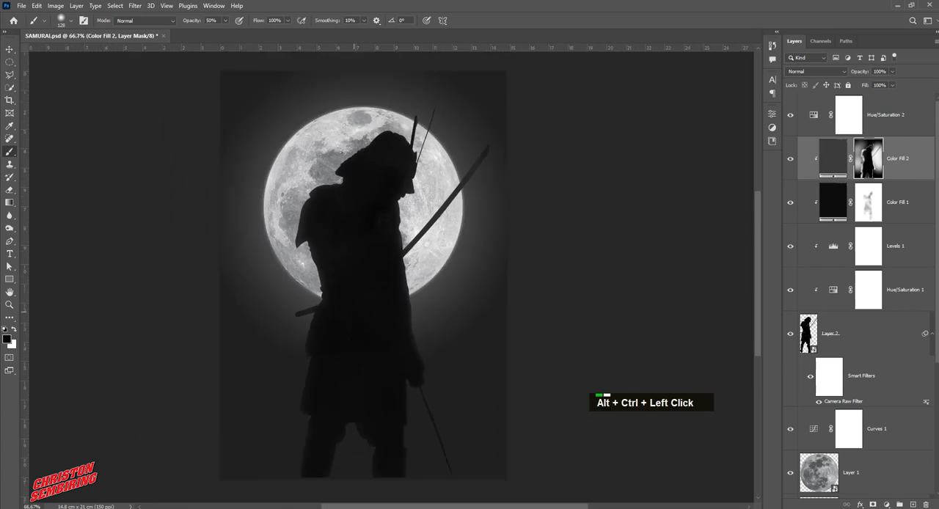
{"action": "left_click", "coordinate": [9, 49]}
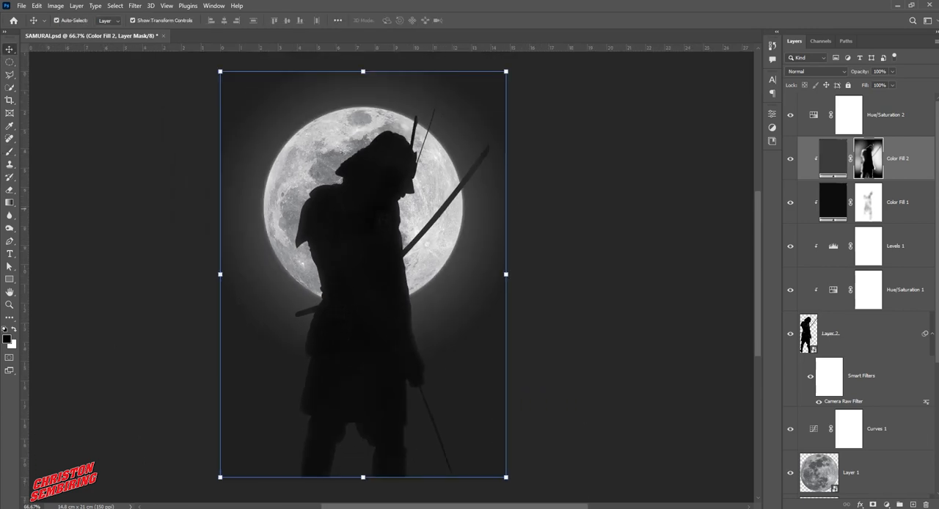
Add a new layer above Color Fill 2 and paint a soft light-grey spot, 425 px at 85% opacity, over the samurai's torso
{"action": "left_click", "coordinate": [833, 159]}
{"action": "left_click", "coordinate": [912, 505]}
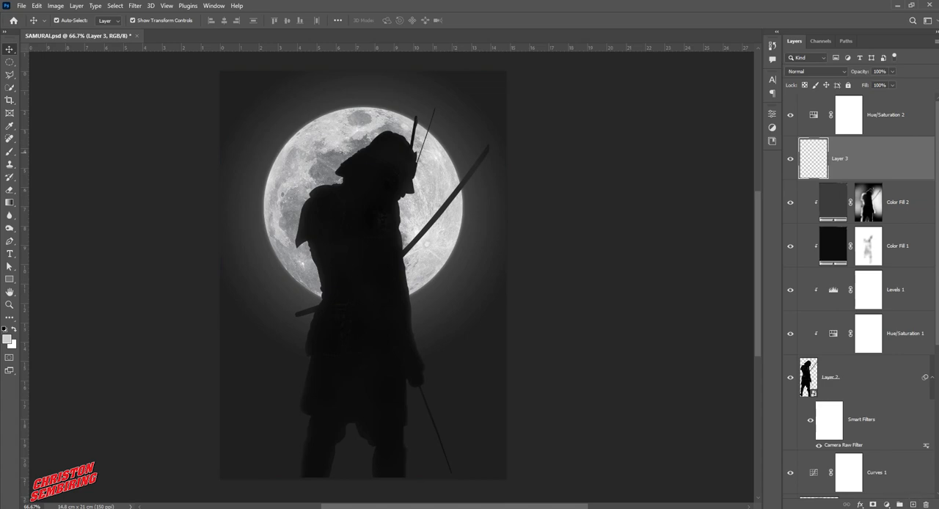
{"action": "left_click", "coordinate": [9, 151]}
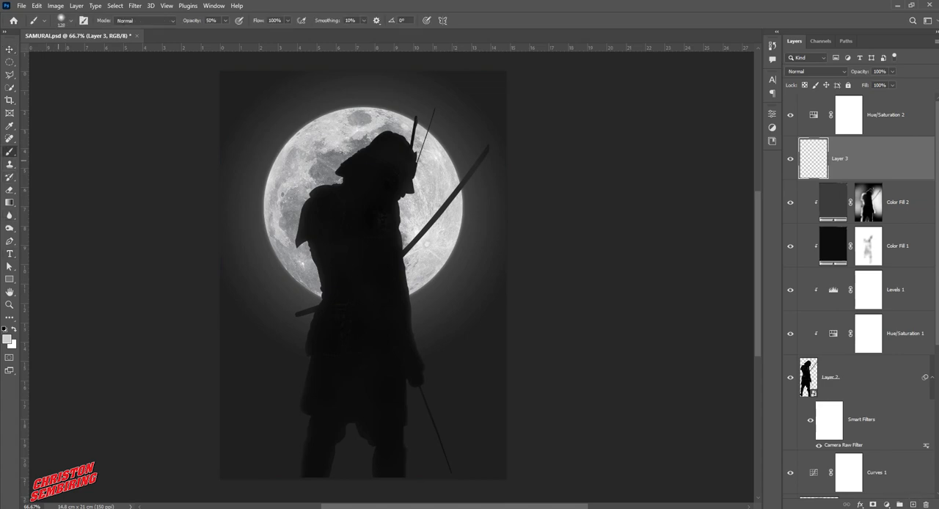
{"action": "left_click_drag", "start_coordinate": [339, 171], "coordinate": [387, 171], "text": "alt"}
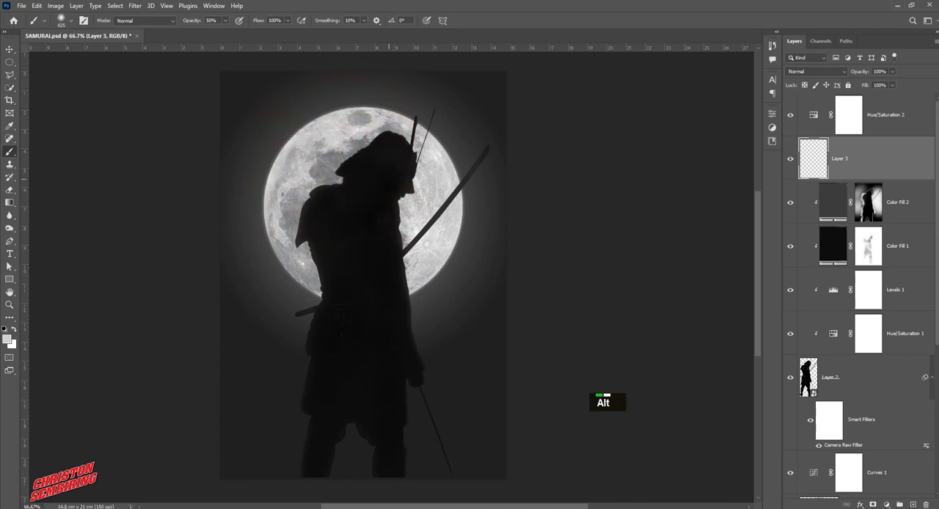
{"action": "left_click_drag", "start_coordinate": [225, 21], "coordinate": [241, 22]}
{"action": "left_click", "coordinate": [360, 244]}
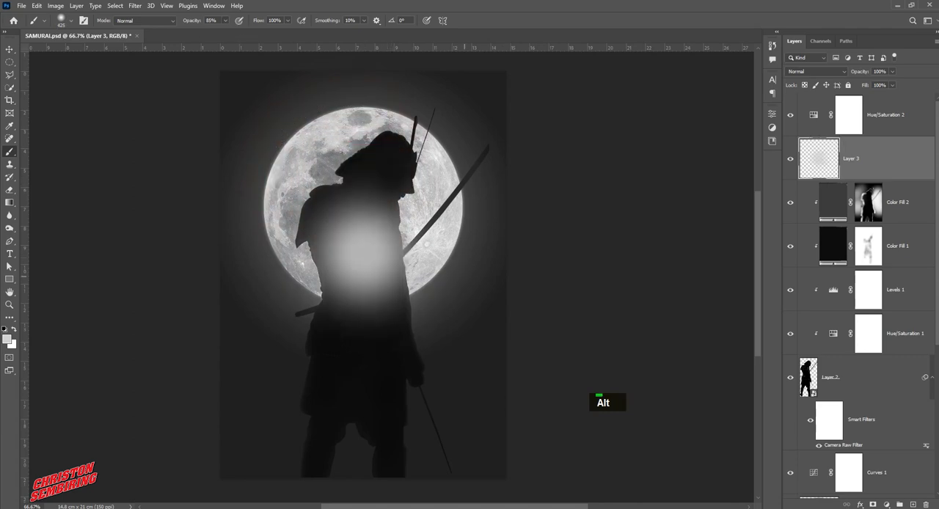
Move the painted glow over the moon's lower-right edge beside the samurai and enlarge it to about 122%
{"action": "key", "text": "v"}
{"action": "mouse_move", "coordinate": [392, 228]}
{"action": "left_mouse_down"}
{"action": "mouse_move", "coordinate": [413, 243]}
{"action": "mouse_move", "coordinate": [426, 230]}
{"action": "left_mouse_up"}
{"action": "key", "text": "ctrl+t"}
{"action": "left_click_drag", "start_coordinate": [509, 250], "coordinate": [534, 250]}
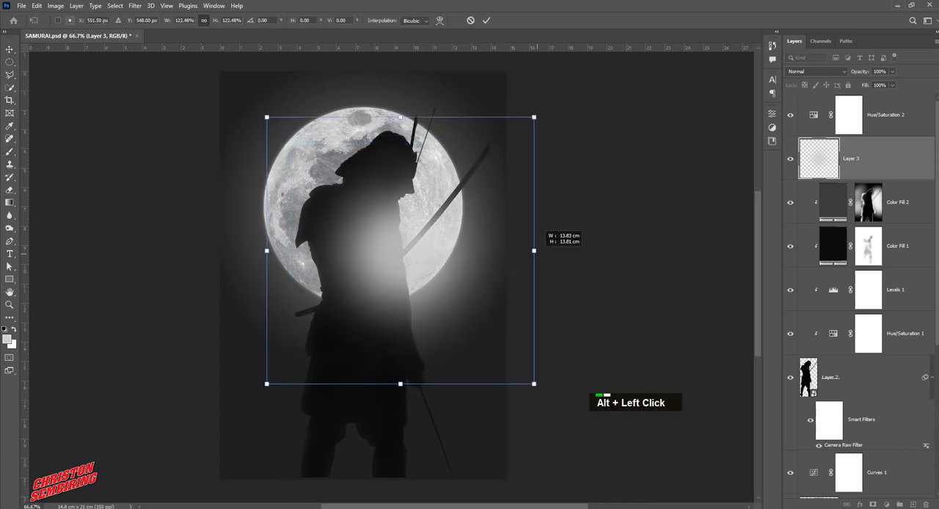
{"action": "left_click_drag", "start_coordinate": [442, 253], "coordinate": [454, 259]}
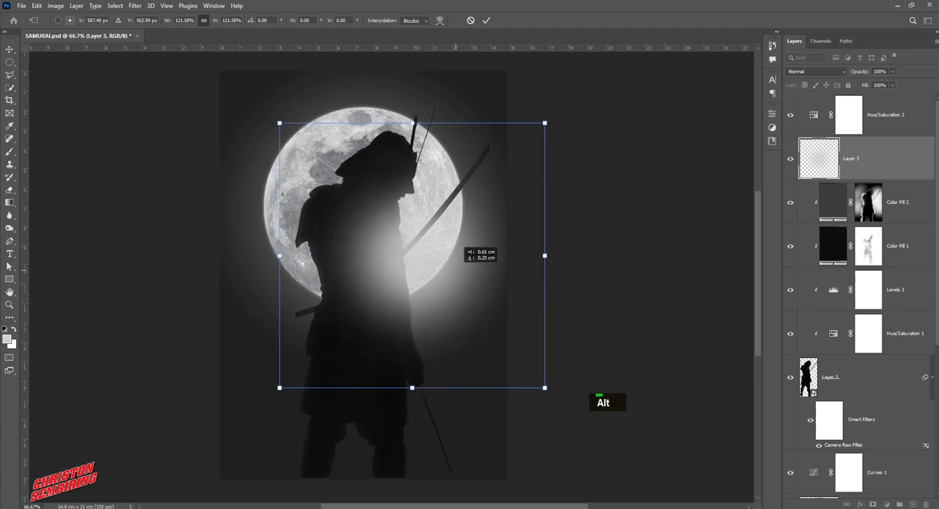
{"action": "double_click", "coordinate": [454, 259]}
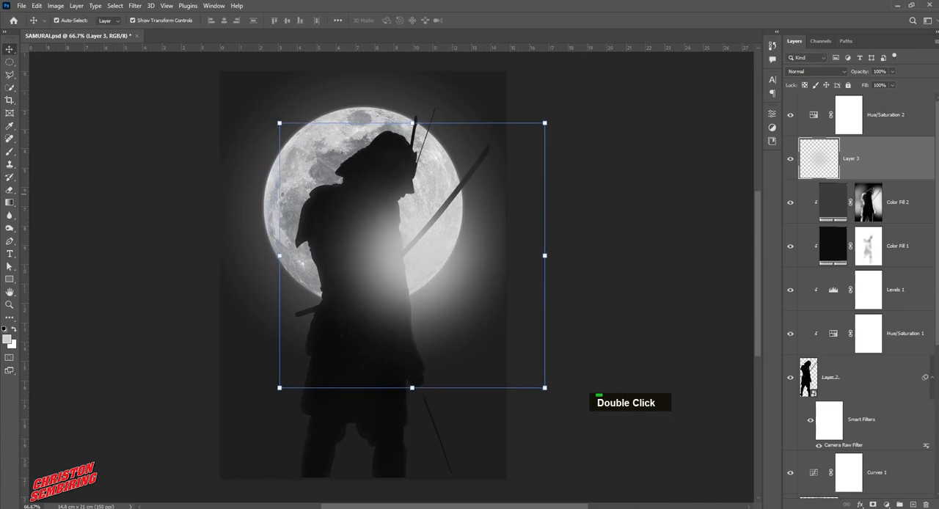
Set the blend mode of the glow on Layer 3 to Screen and lower its opacity to 28%
{"action": "left_click", "coordinate": [816, 71]}
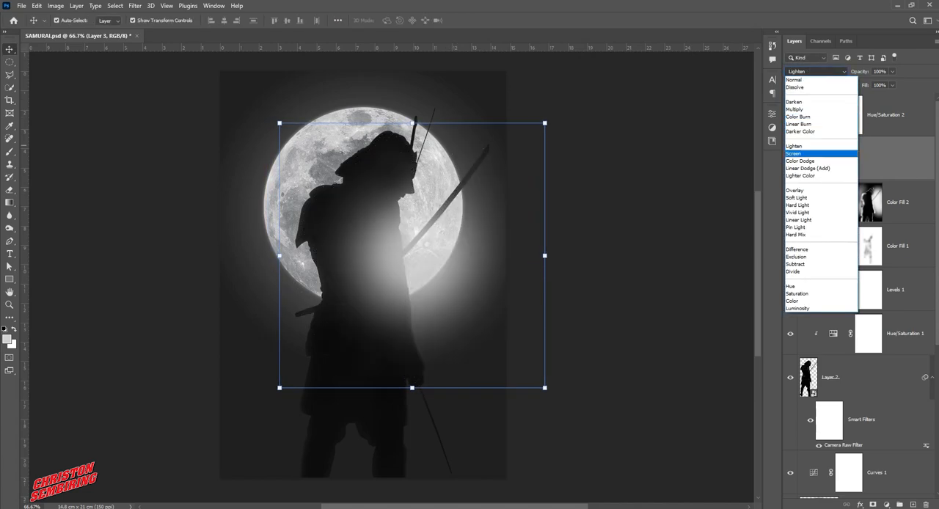
{"action": "left_click", "coordinate": [800, 153]}
{"action": "left_click", "coordinate": [892, 71]}
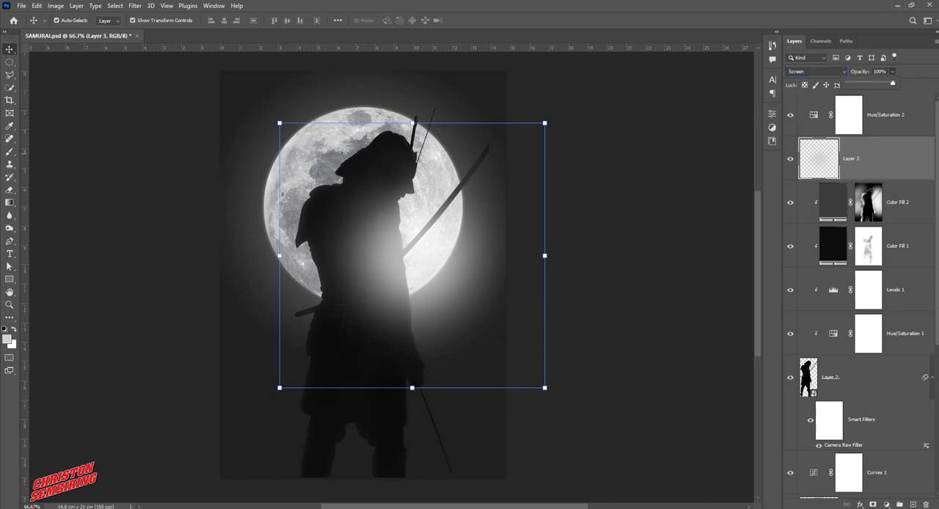
{"action": "left_click_drag", "start_coordinate": [895, 82], "coordinate": [871, 83]}
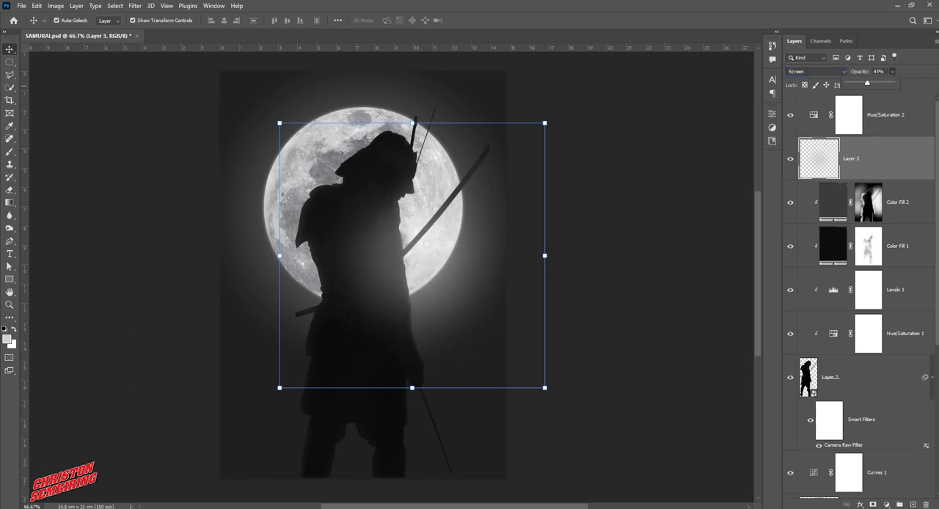
{"action": "left_click_drag", "start_coordinate": [867, 82], "coordinate": [862, 82]}
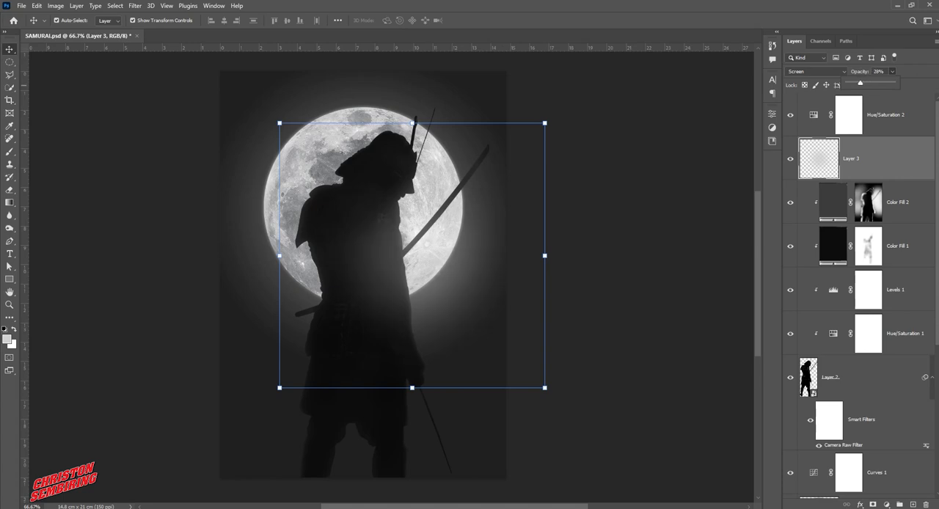
{"action": "left_click", "coordinate": [637, 198]}
{"action": "left_click", "coordinate": [413, 279], "text": "alt"}
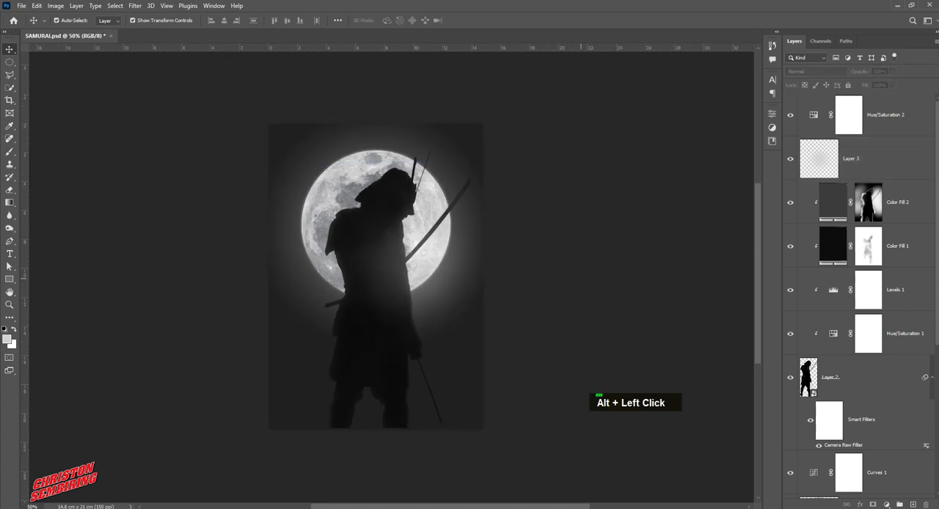
Raise the opacity of the Layer 3 glow to 34% and nudge it slightly up and to the right
{"action": "left_click", "coordinate": [419, 263]}
{"action": "left_click", "coordinate": [892, 71]}
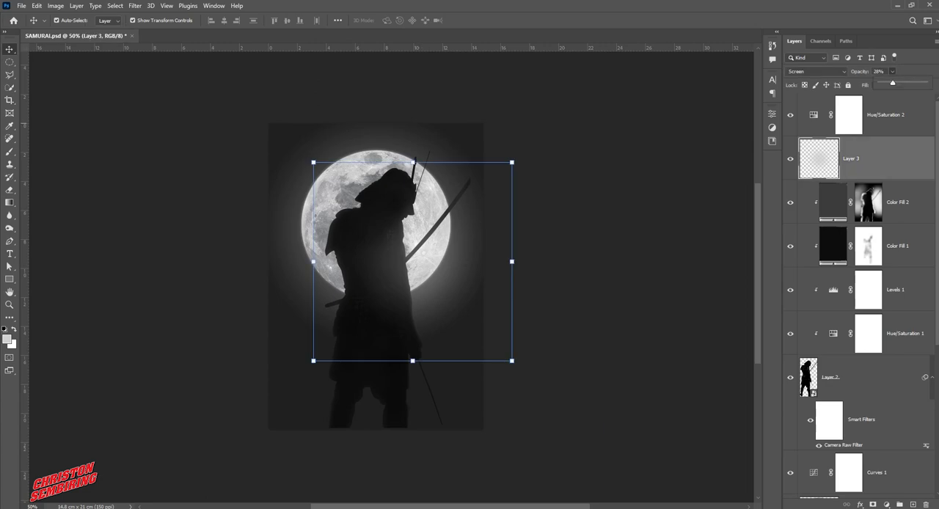
{"action": "left_click_drag", "start_coordinate": [891, 83], "coordinate": [895, 83]}
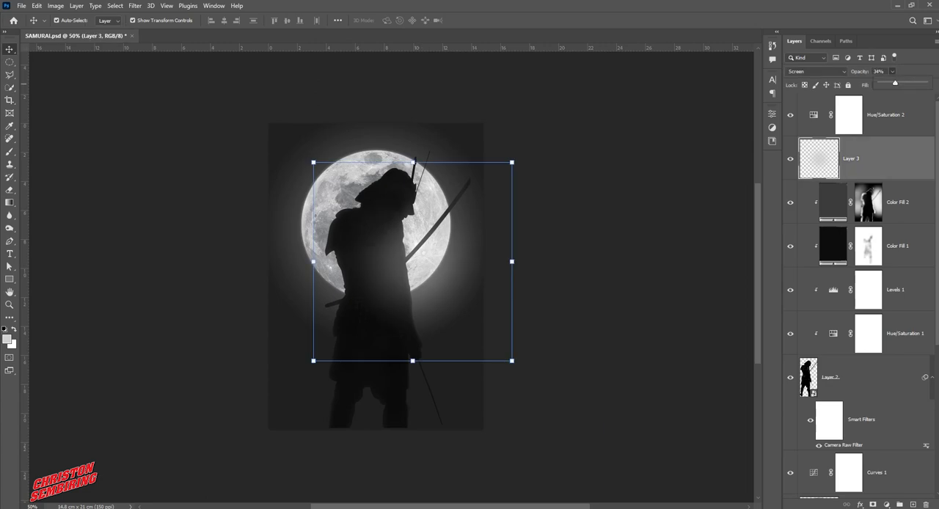
{"action": "left_click", "coordinate": [422, 266]}
{"action": "left_click_drag", "start_coordinate": [421, 266], "coordinate": [429, 261]}
{"action": "left_click", "coordinate": [545, 266]}
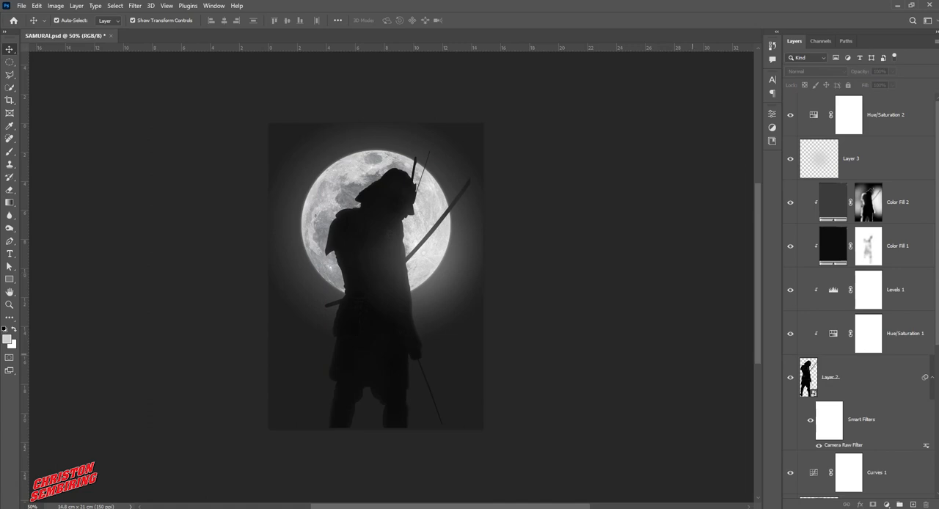
Darken the background by changing the dark colour stop of the Gradient Fill 1 gradient to #0c0c0c
{"action": "scroll", "coordinate": [858, 330], "scroll_direction": "down", "scroll_amount": 6}
{"action": "double_click", "coordinate": [813, 432]}
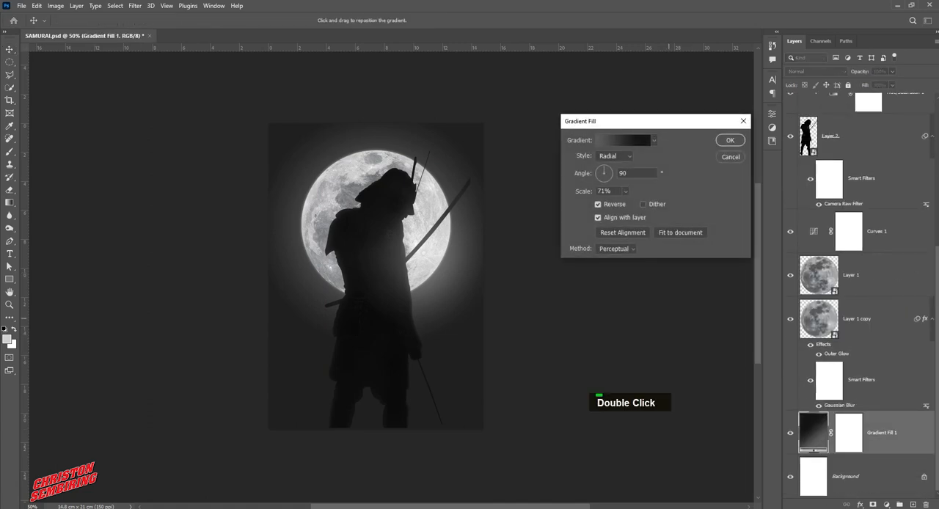
{"action": "left_click", "coordinate": [623, 140]}
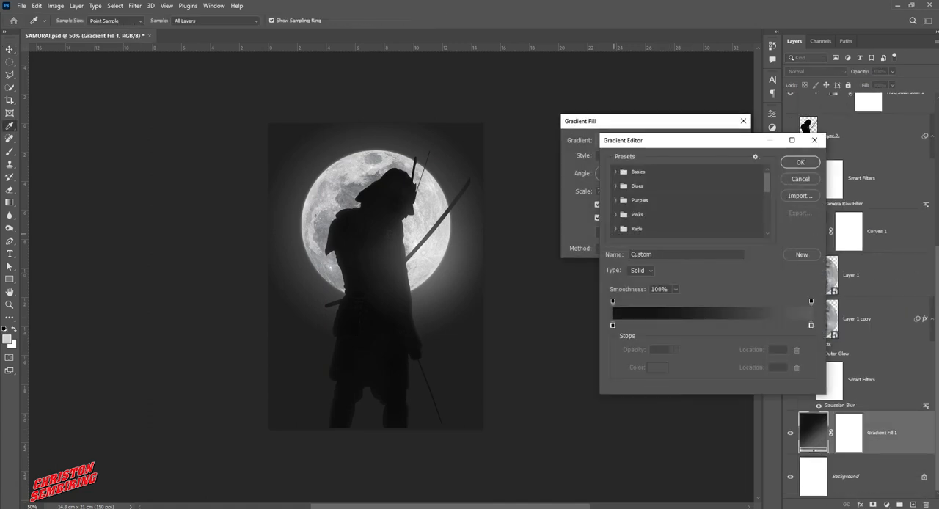
{"action": "left_click", "coordinate": [612, 326]}
{"action": "type", "text": "090909"}
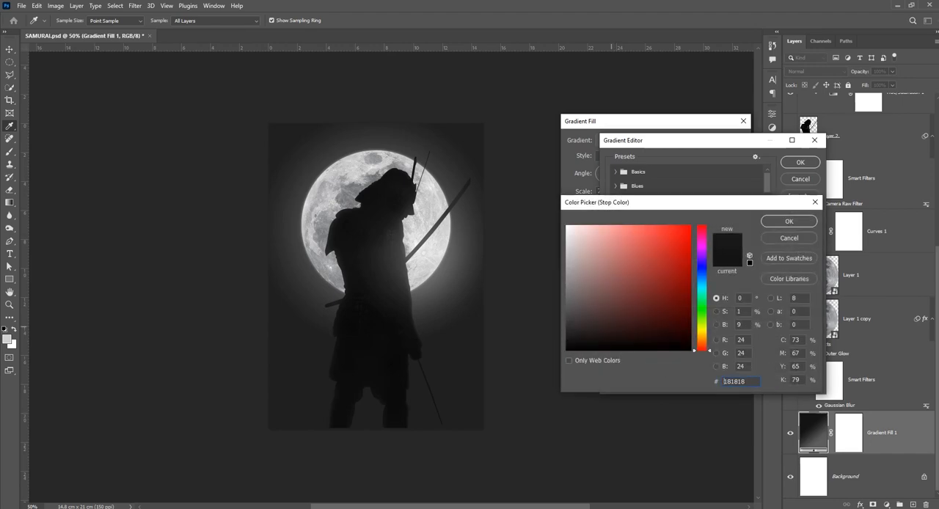
{"action": "type", "text": "0f0f0f"}
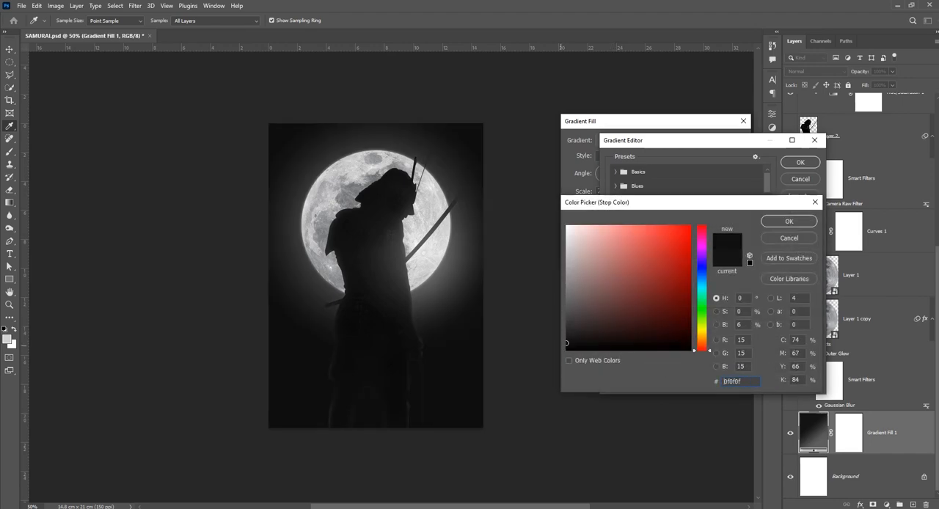
{"action": "type", "text": "282828"}
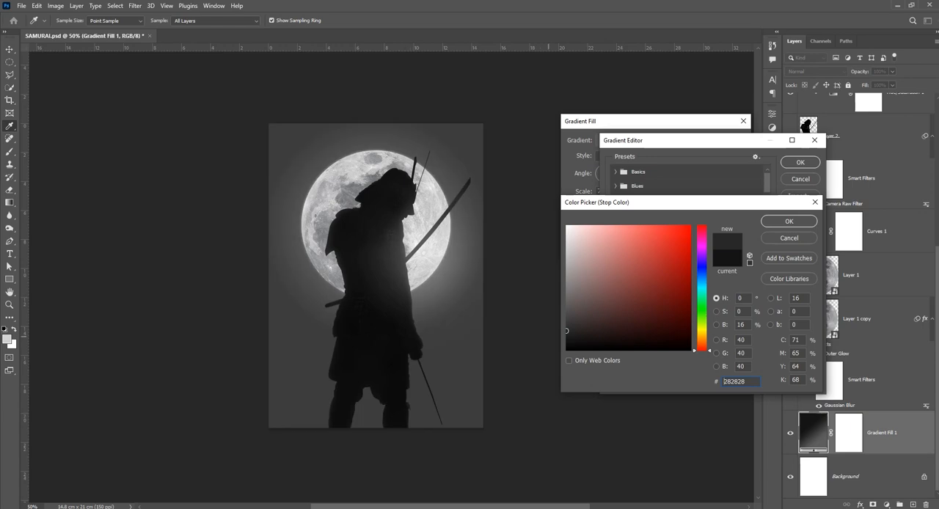
{"action": "type", "text": "0e0e0e"}
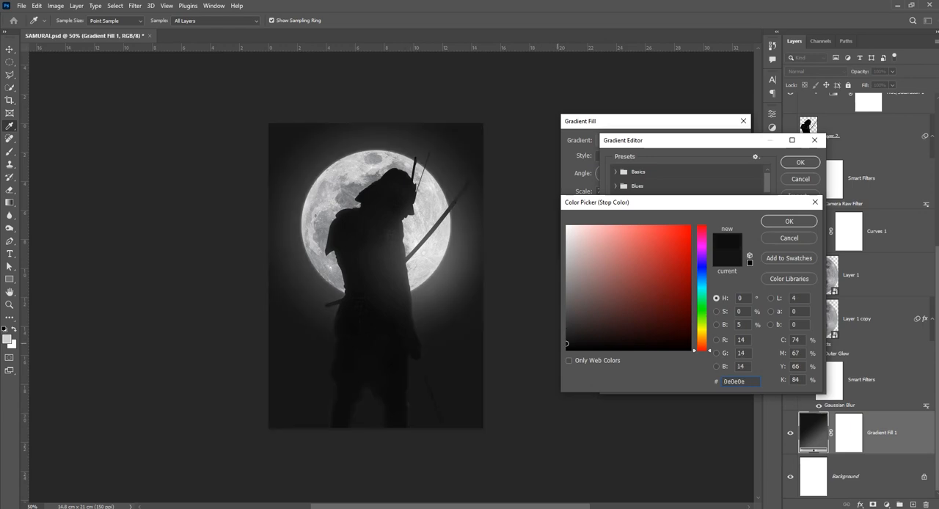
{"action": "type", "text": "0c0c0c"}
{"action": "type", "text": "151515"}
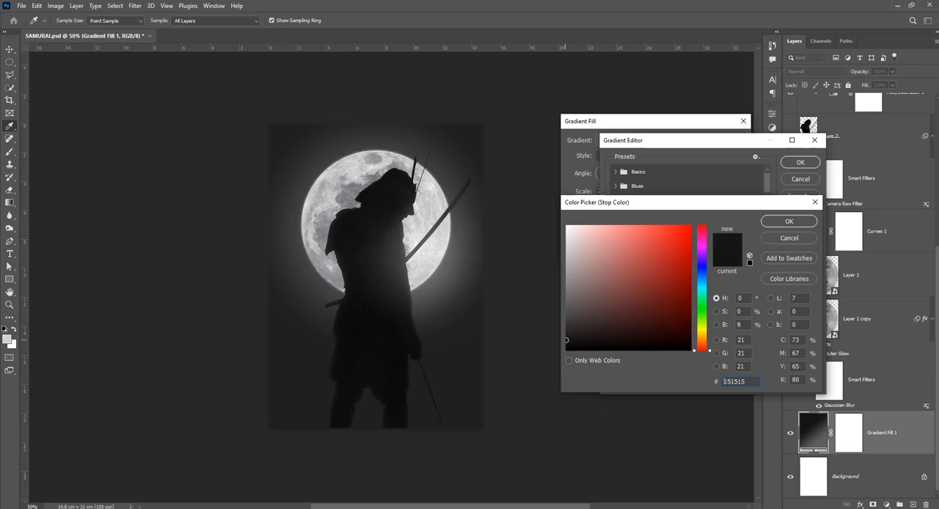
{"action": "type", "text": "0b0b0b"}
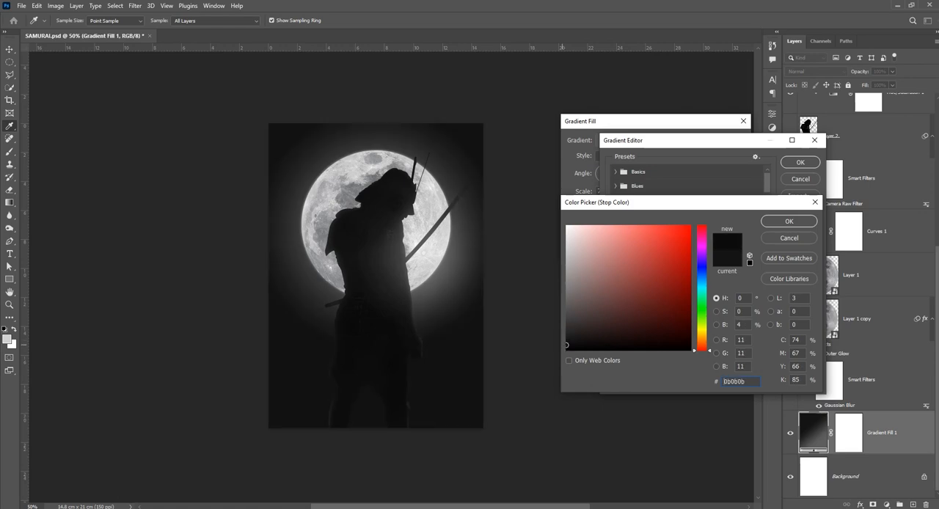
{"action": "type", "text": "111111"}
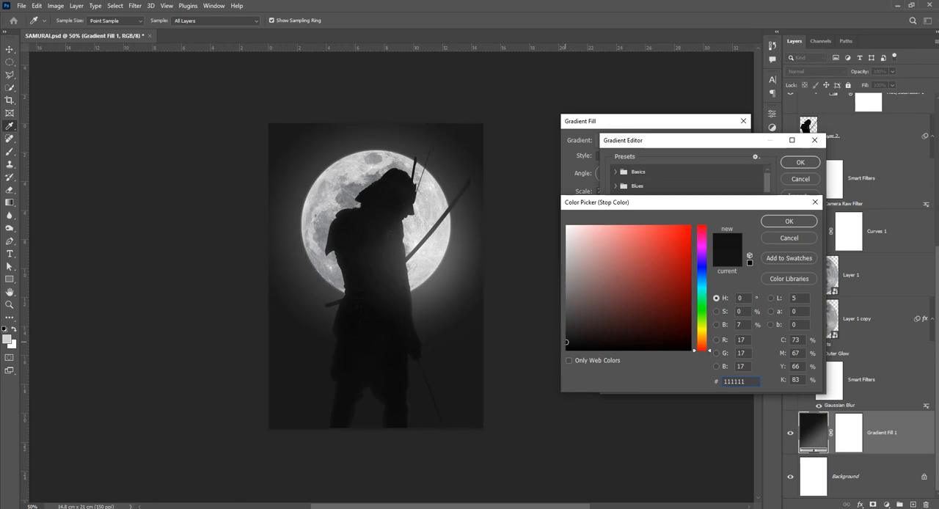
{"action": "type", "text": "0c0c0c"}
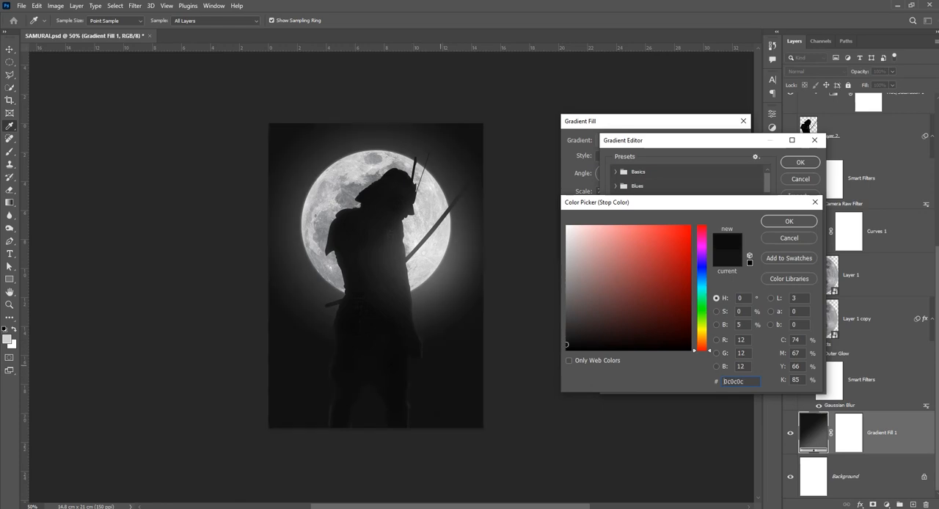
{"action": "left_click", "coordinate": [789, 221]}
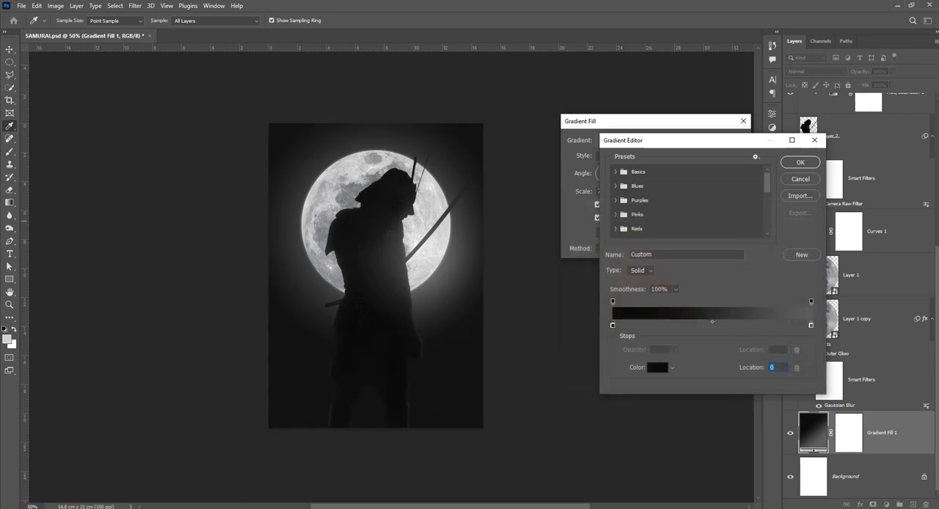
{"action": "left_click", "coordinate": [800, 162]}
{"action": "left_click", "coordinate": [729, 140]}
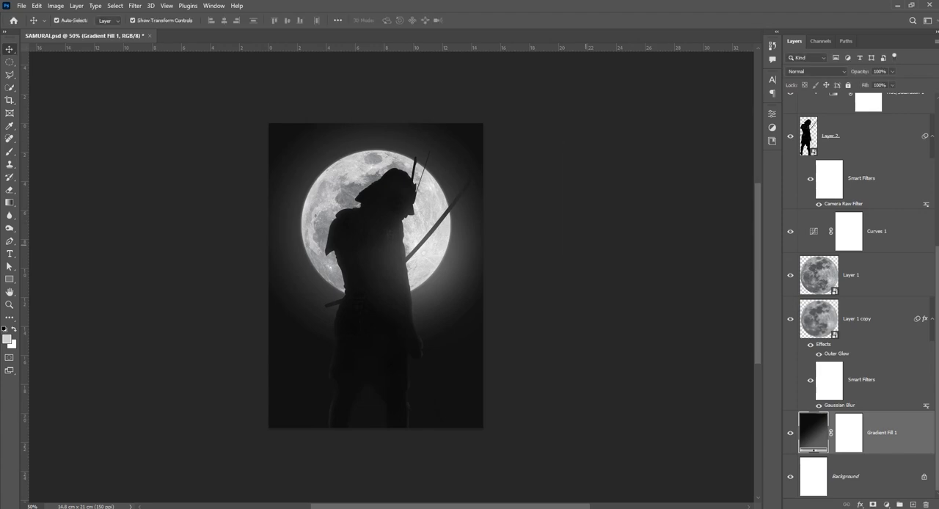
{"action": "left_click", "coordinate": [684, 241]}
Paint black at 20% opacity with the 425 px brush on the Color Fill 1 mask around the samurai's lower-left leg
{"action": "left_click", "coordinate": [326, 362], "text": "ctrl"}
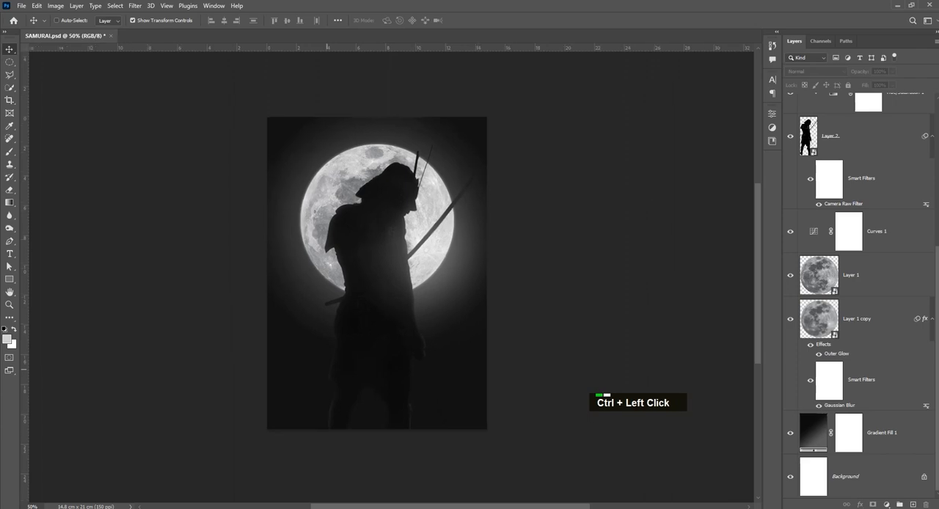
{"action": "left_click_drag", "start_coordinate": [326, 362], "coordinate": [340, 277]}
{"action": "left_click", "coordinate": [367, 332]}
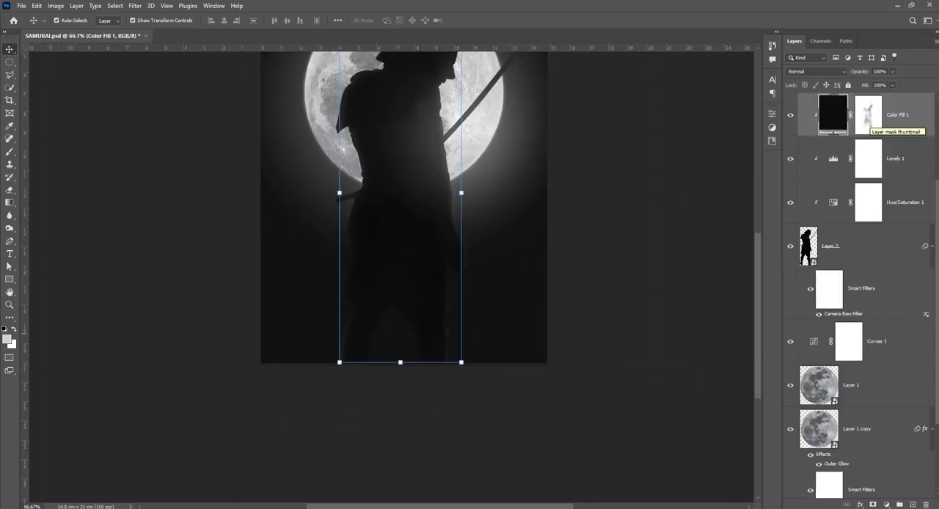
{"action": "left_click", "coordinate": [869, 116]}
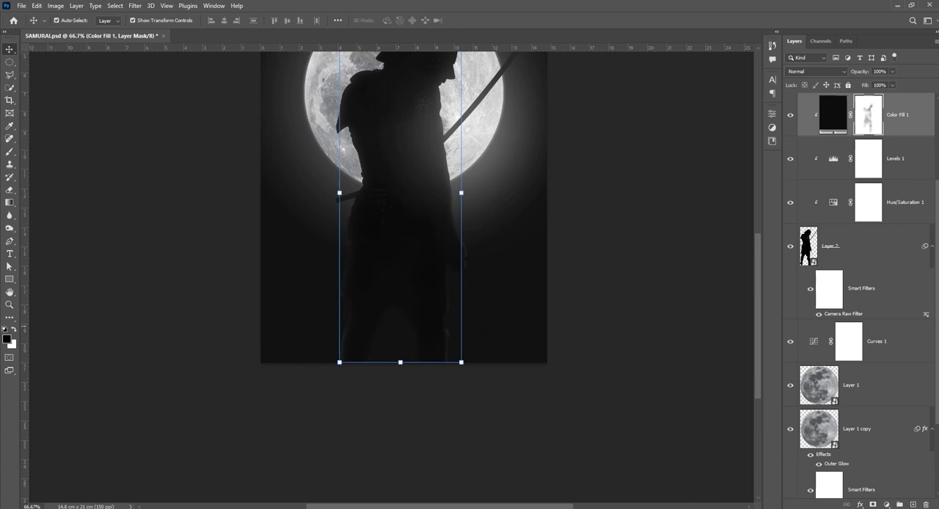
{"action": "key", "text": "b"}
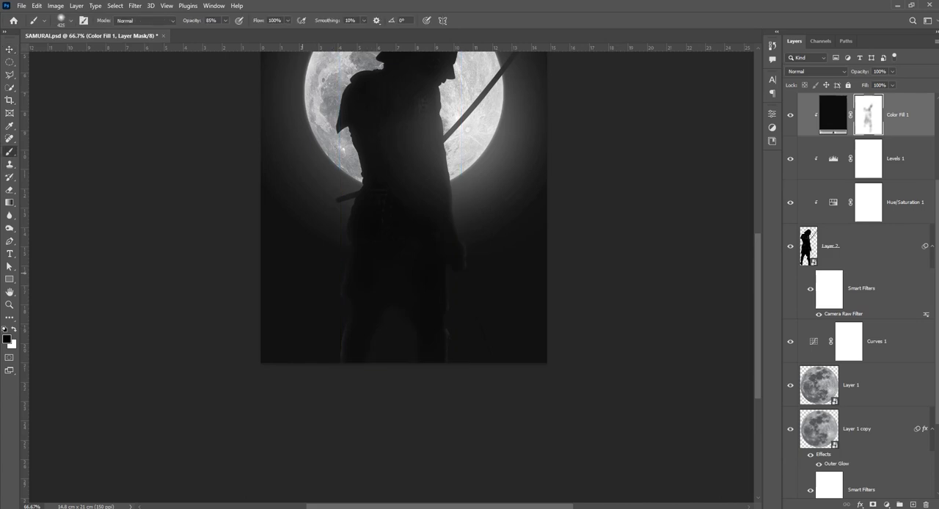
{"action": "left_click", "coordinate": [211, 20]}
{"action": "type", "text": "20"}
{"action": "key", "text": "Return"}
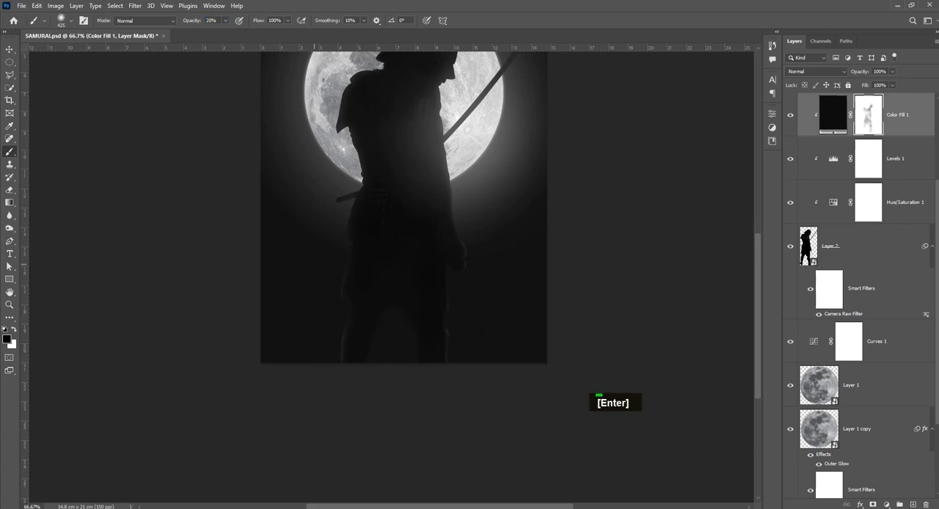
{"action": "left_click", "coordinate": [295, 298]}
{"action": "left_click", "coordinate": [275, 382]}
{"action": "double_click", "coordinate": [277, 385]}
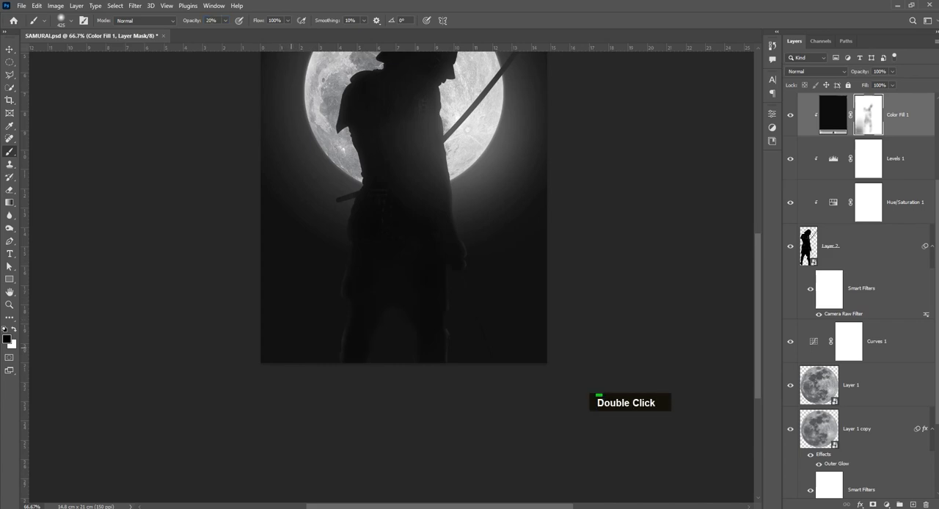
{"action": "left_click", "coordinate": [273, 384]}
Brush black at 20% opacity down the right side of the samurai's legs on the Color Fill 1 mask, and deselect the layer
{"action": "left_click_drag", "start_coordinate": [527, 280], "coordinate": [533, 362]}
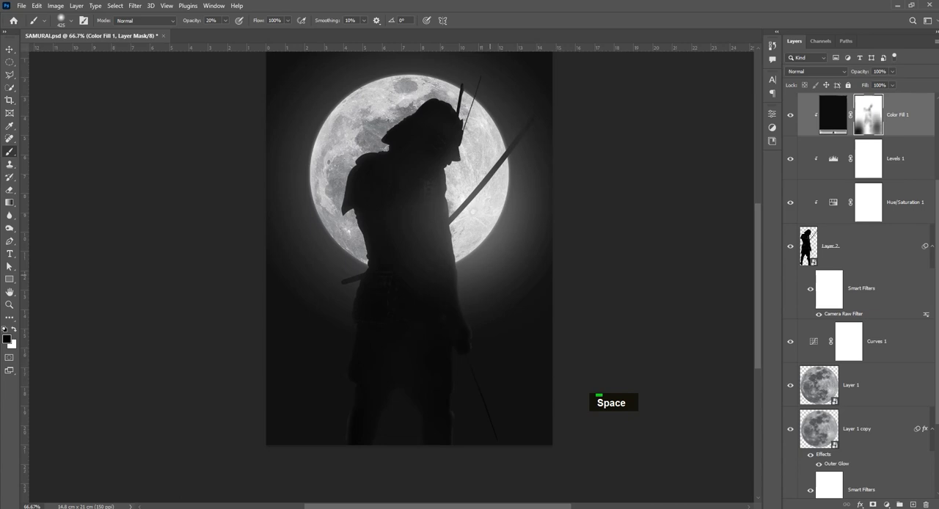
{"action": "key", "text": "v"}
{"action": "left_click", "coordinate": [618, 256]}
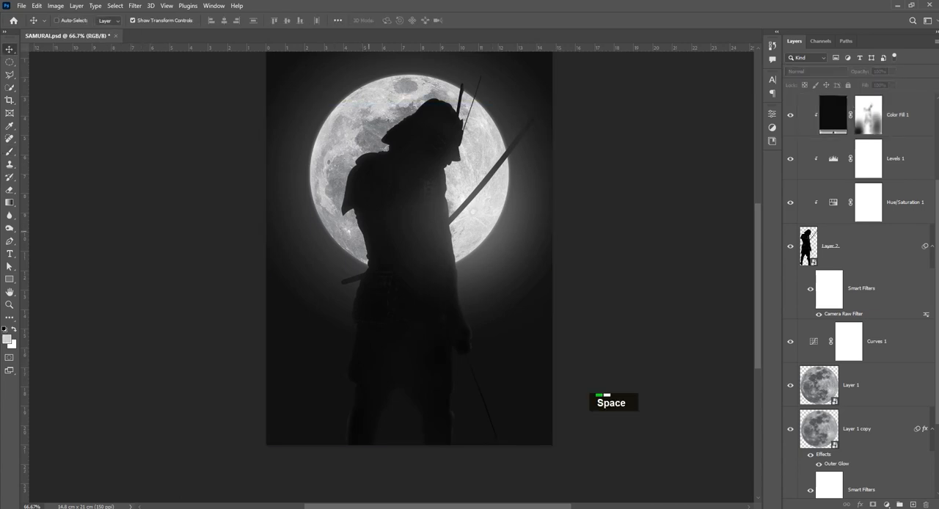
{"action": "left_click", "coordinate": [618, 256], "text": "ctrl+alt"}
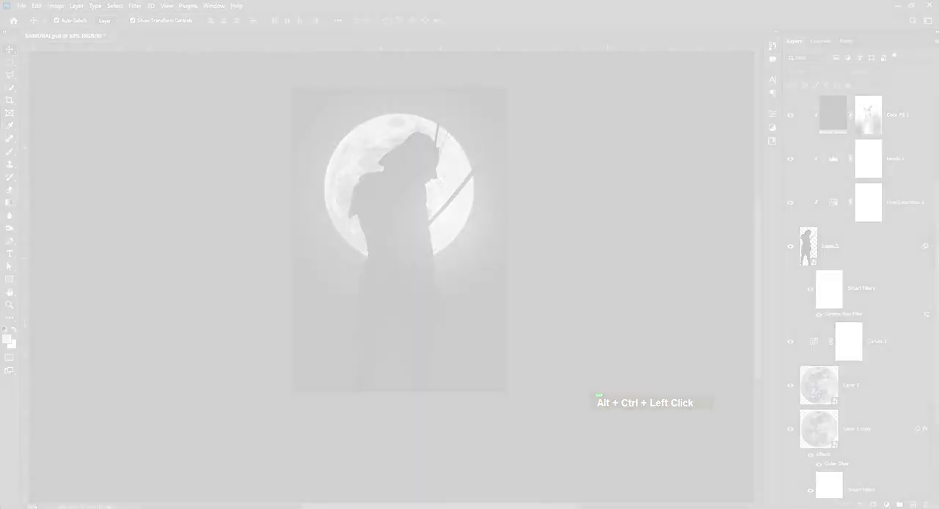